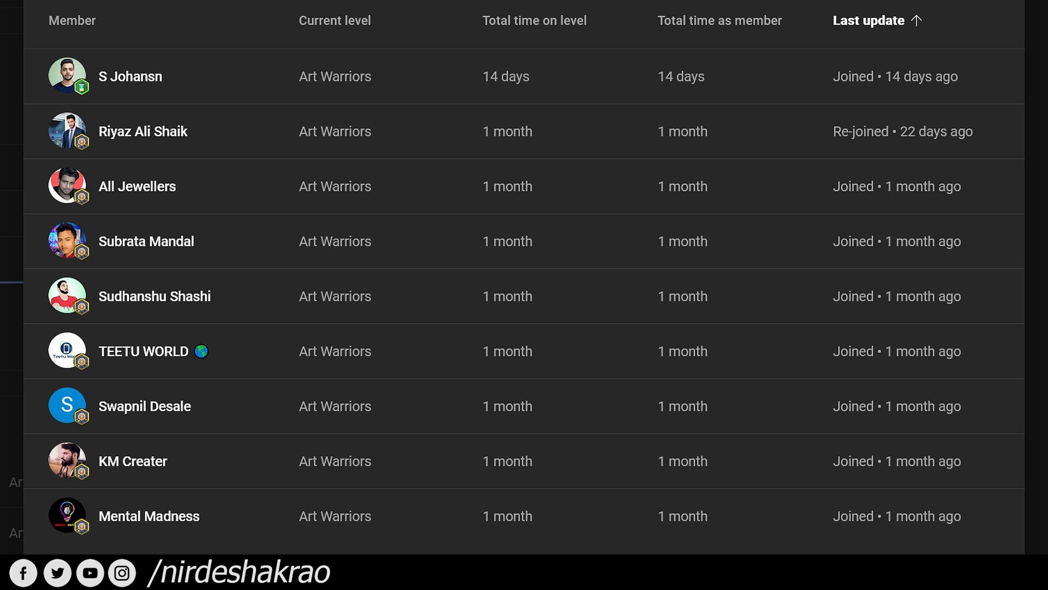
Switch to ComfyUI and look over the ComfyUI Manager menu, closing it again.
{"action": "left_click", "coordinate": [316, 8]}
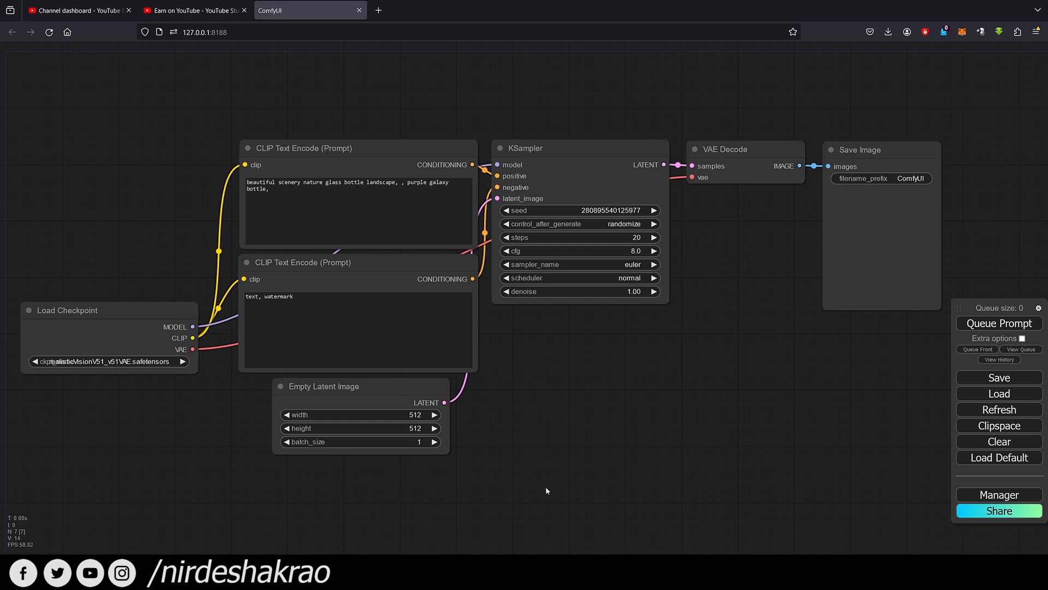
{"action": "left_click", "coordinate": [999, 496]}
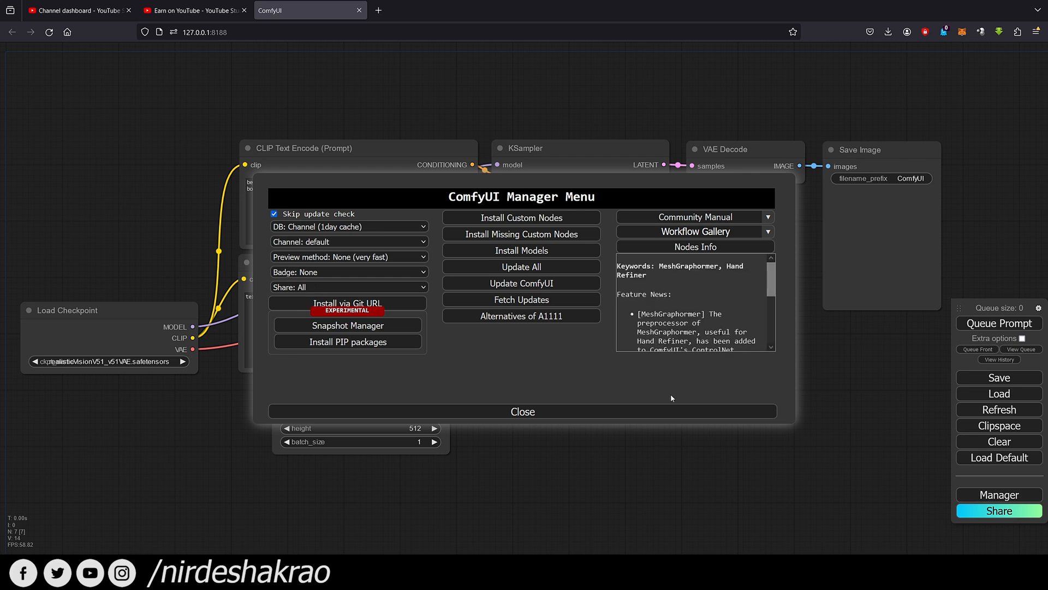
{"action": "left_click", "coordinate": [651, 417]}
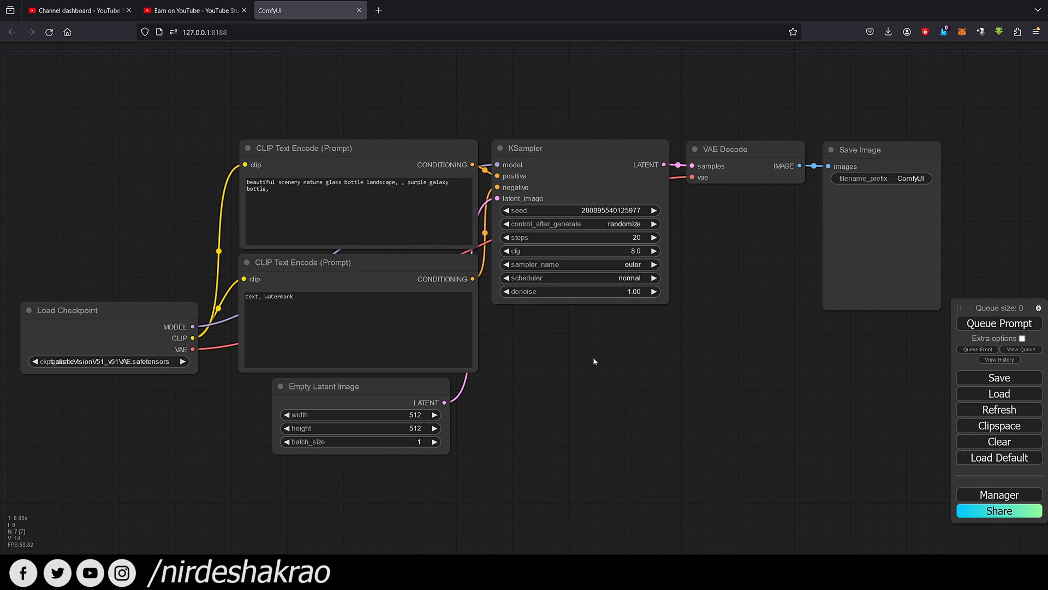
Load the default workflow in place of the current one.
{"action": "left_click", "coordinate": [1011, 460]}
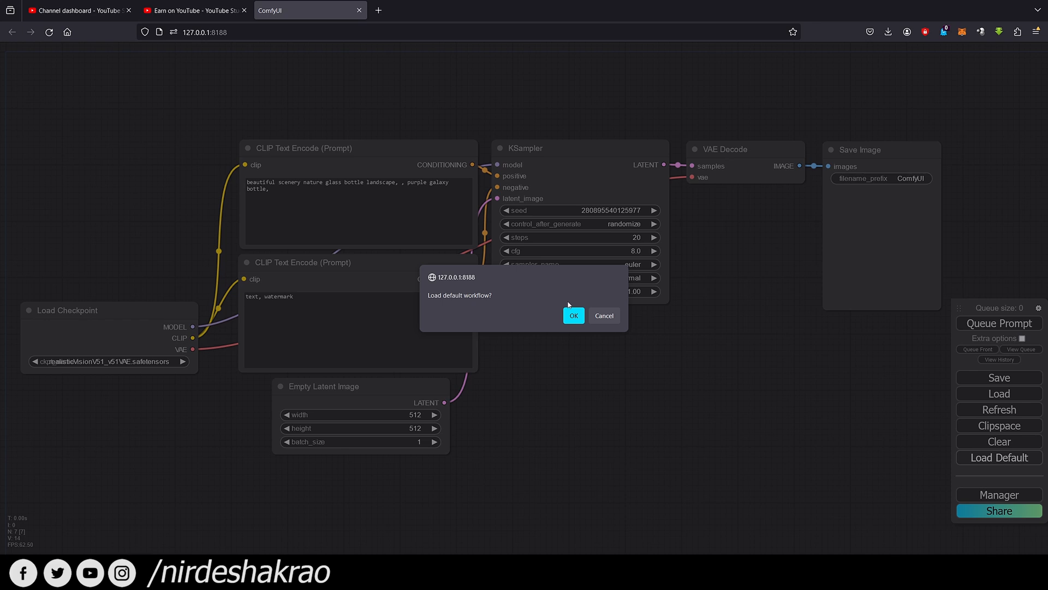
{"action": "left_click", "coordinate": [574, 317]}
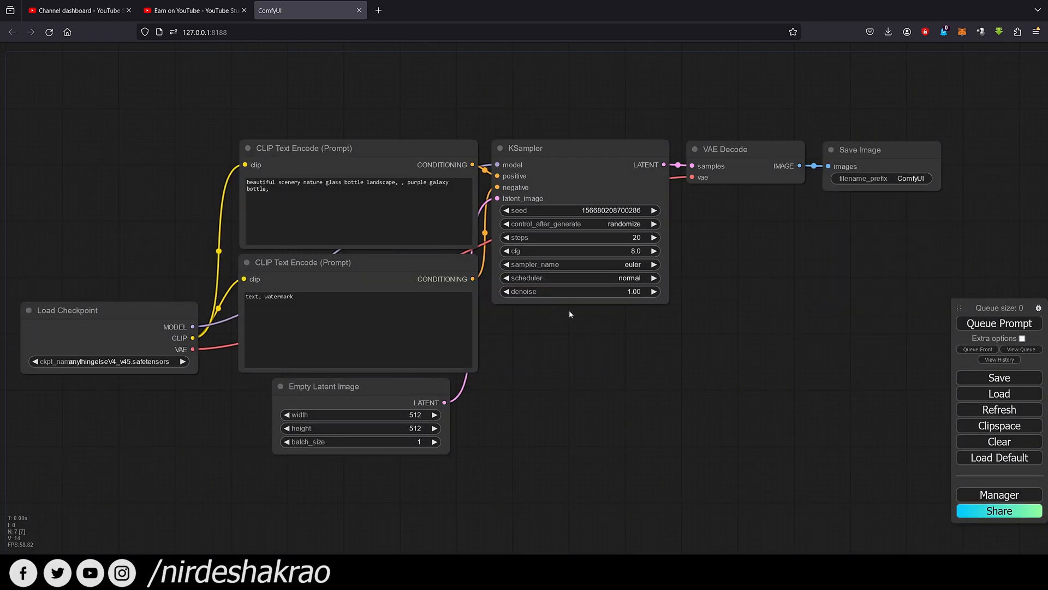
Move the KSampler and both CLIP Text Encode nodes out of their layout and restore the default workflow.
{"action": "left_click_drag", "start_coordinate": [605, 154], "coordinate": [714, 39]}
{"action": "left_click_drag", "start_coordinate": [442, 259], "coordinate": [150, 233]}
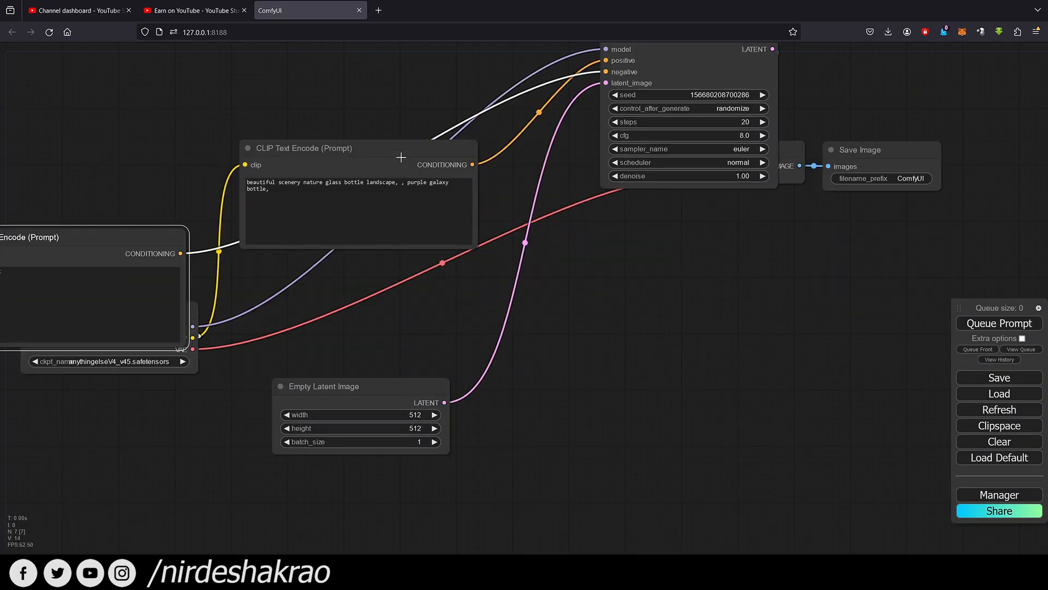
{"action": "left_click_drag", "start_coordinate": [401, 159], "coordinate": [320, 83]}
{"action": "left_click", "coordinate": [1023, 463]}
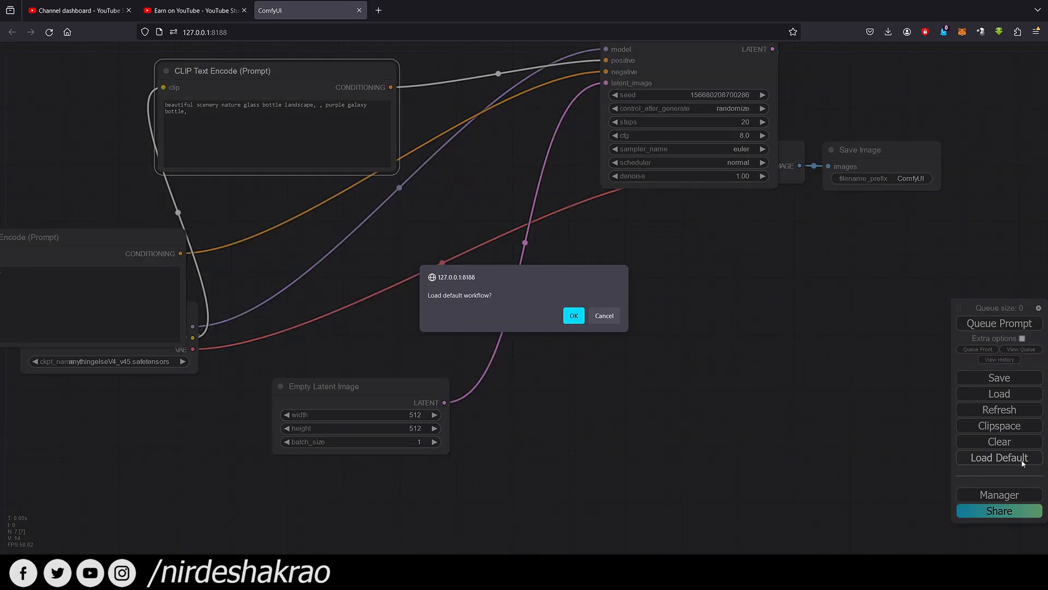
{"action": "left_click", "coordinate": [570, 317]}
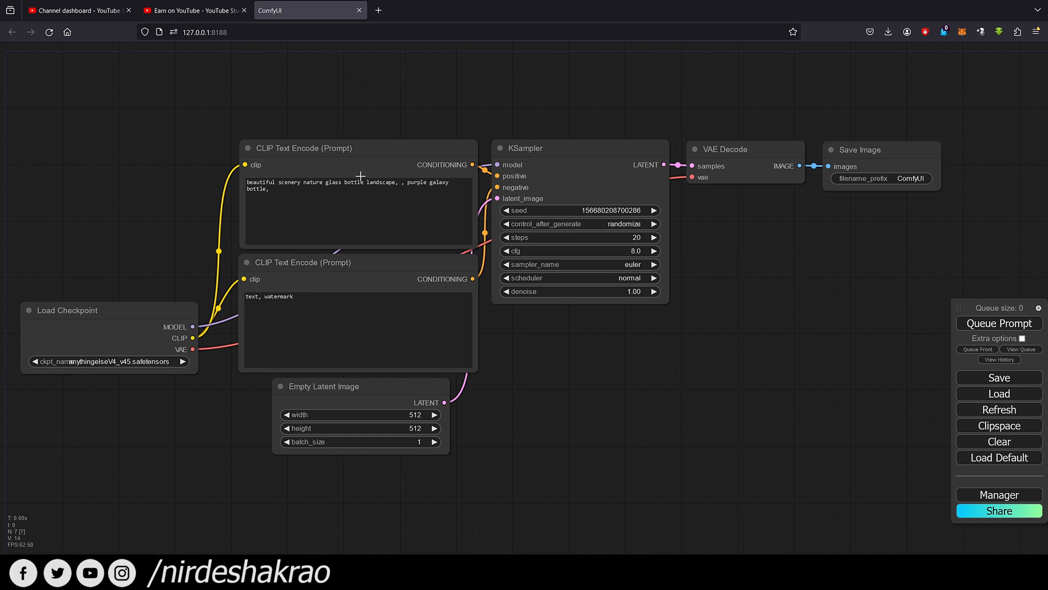
Set the Load Checkpoint node's model to realisticVisionV51_v51VAE.safetensors.
{"action": "left_click_drag", "start_coordinate": [207, 419], "coordinate": [293, 424]}
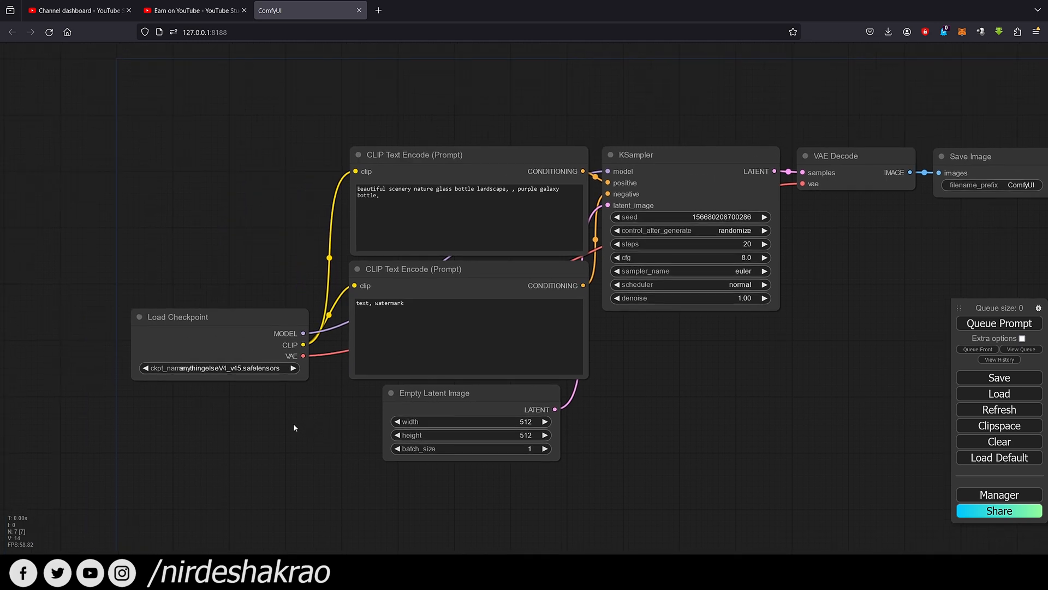
{"action": "scroll", "coordinate": [257, 422], "scroll_direction": "up", "scroll_amount": 4}
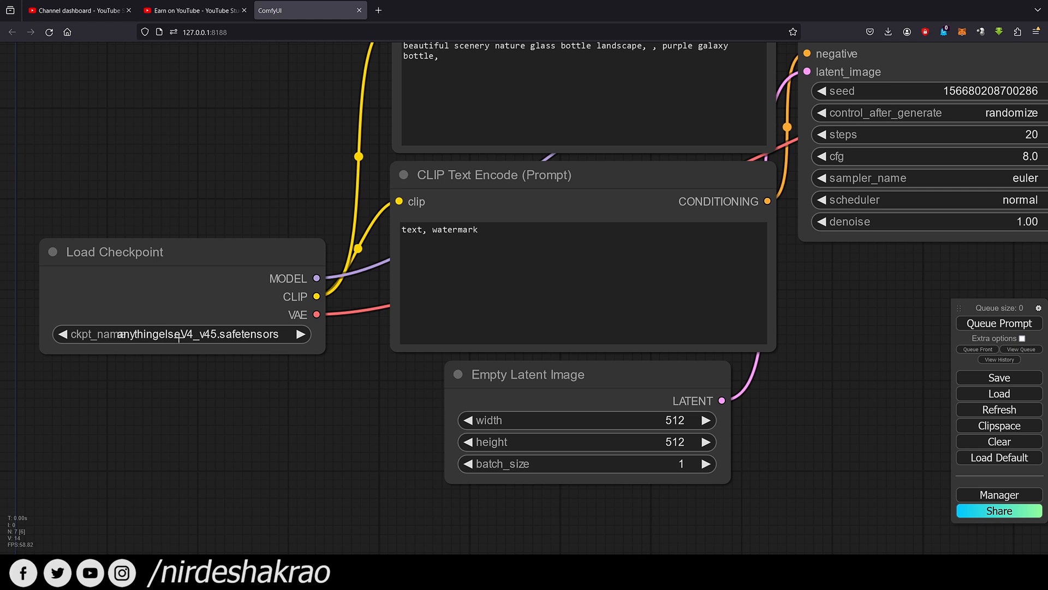
{"action": "left_click", "coordinate": [222, 335]}
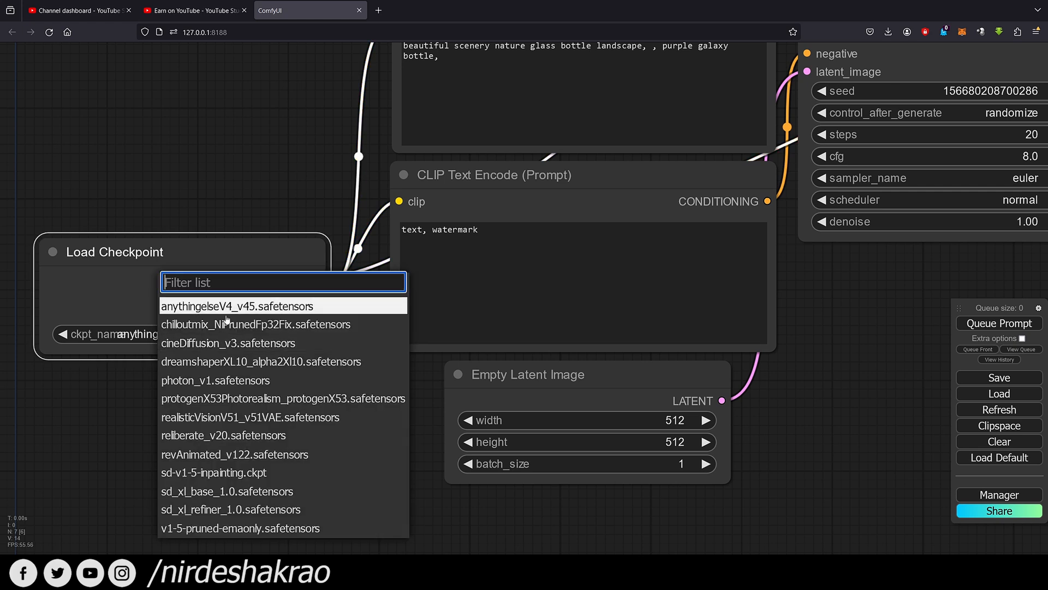
{"action": "left_click", "coordinate": [219, 417]}
{"action": "scroll", "coordinate": [266, 417], "scroll_direction": "down", "scroll_amount": 5}
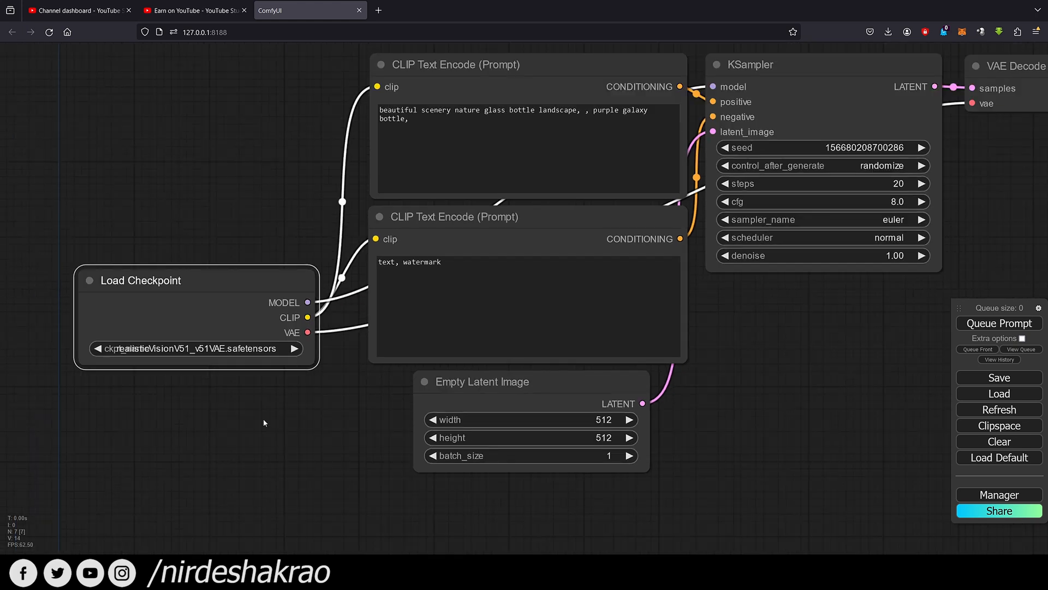
Examine the Load Checkpoint node, its selected checkpoint and its MODEL, CLIP and VAE outputs.
{"action": "left_click_drag", "start_coordinate": [271, 423], "coordinate": [318, 454]}
{"action": "scroll", "coordinate": [219, 457], "scroll_direction": "up", "scroll_amount": 1}
{"action": "mouse_move", "coordinate": [228, 355]}
{"action": "left_mouse_down"}
{"action": "mouse_move", "coordinate": [206, 339]}
{"action": "mouse_move", "coordinate": [208, 356]}
{"action": "left_mouse_up"}
{"action": "scroll", "coordinate": [254, 431], "scroll_direction": "up", "scroll_amount": 3}
{"action": "scroll", "coordinate": [254, 432], "scroll_direction": "up", "scroll_amount": 2}
{"action": "left_click_drag", "start_coordinate": [271, 459], "coordinate": [361, 481]}
{"action": "scroll", "coordinate": [293, 492], "scroll_direction": "down", "scroll_amount": 2}
{"action": "left_click_drag", "start_coordinate": [214, 389], "coordinate": [214, 364]}
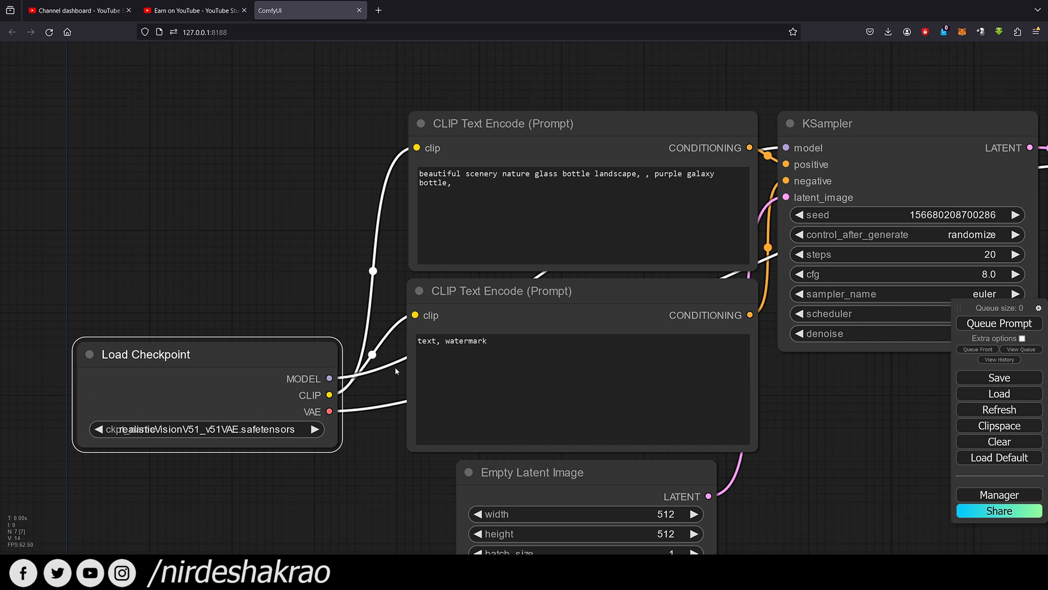
{"action": "left_click_drag", "start_coordinate": [197, 362], "coordinate": [203, 361]}
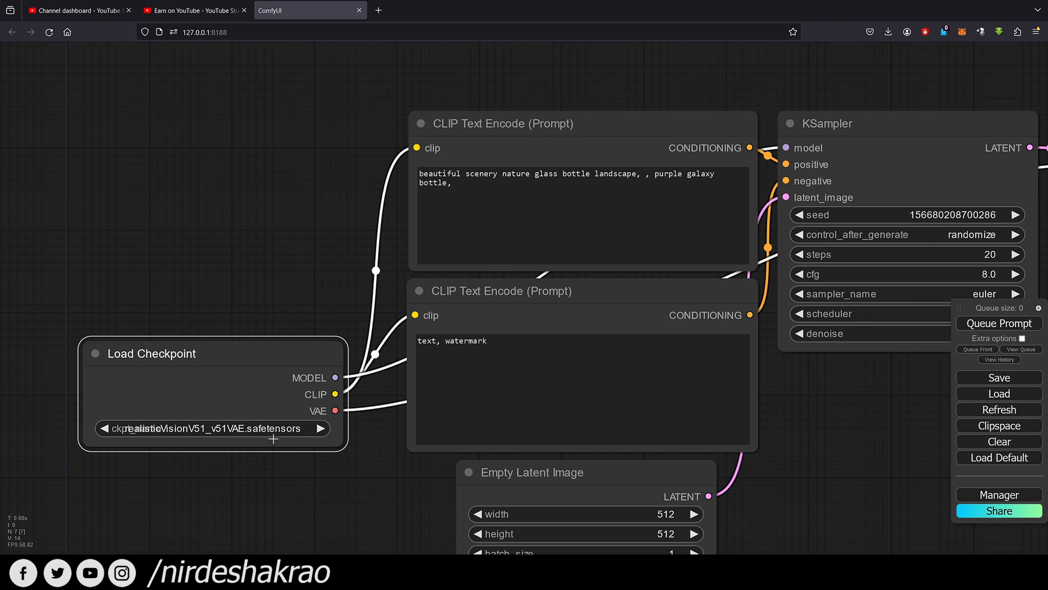
Move the positive CLIP Text Encode node slightly up and left, away from the negative prompt node.
{"action": "left_click_drag", "start_coordinate": [361, 473], "coordinate": [239, 528]}
{"action": "left_click_drag", "start_coordinate": [453, 207], "coordinate": [420, 179]}
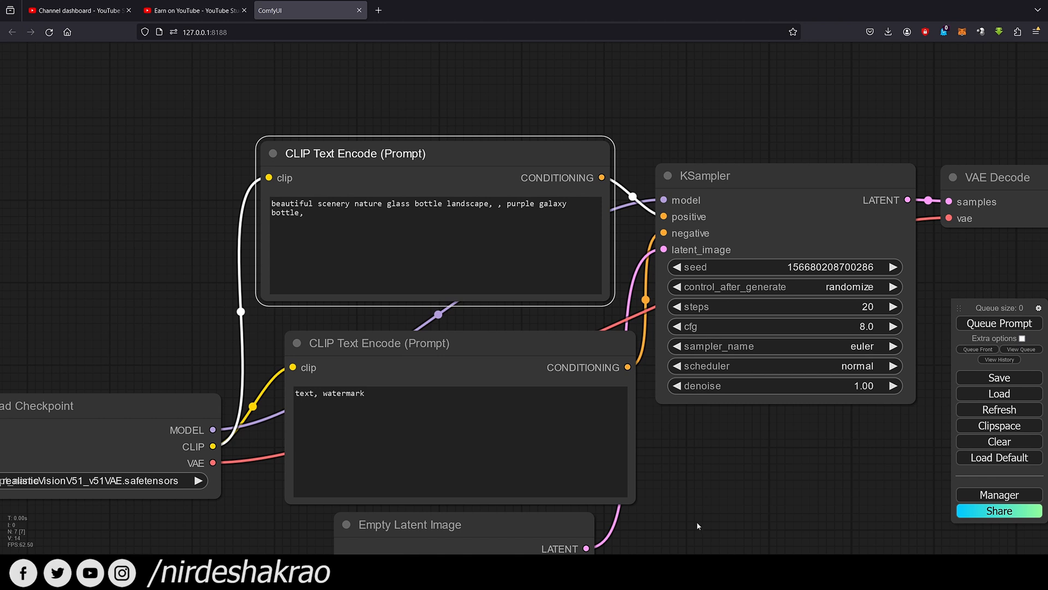
{"action": "left_click_drag", "start_coordinate": [696, 522], "coordinate": [699, 421]}
{"action": "scroll", "coordinate": [699, 420], "scroll_direction": "down", "scroll_amount": 1}
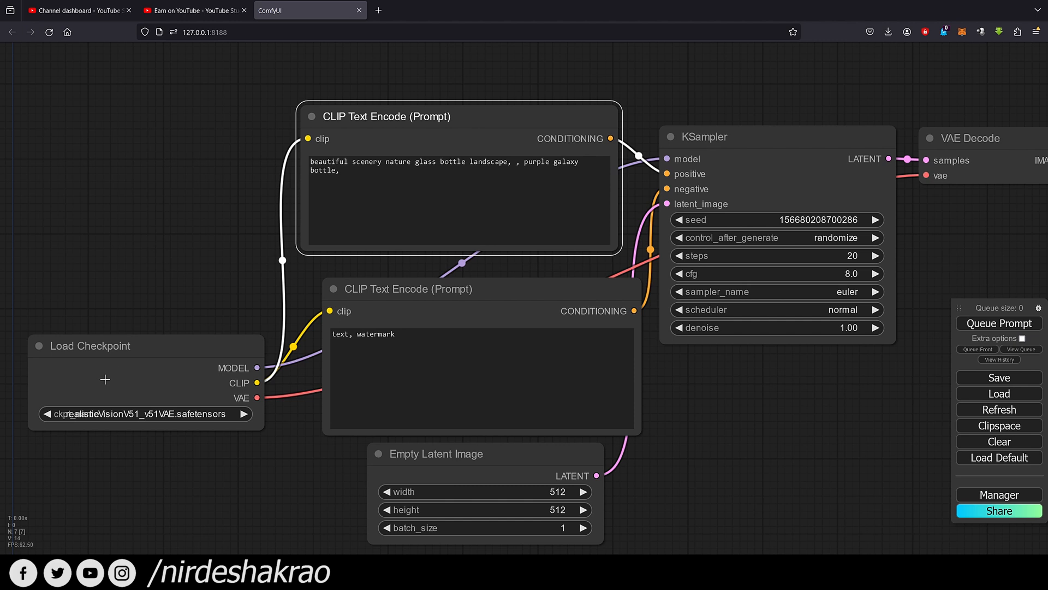
Space the Save Image node farther from VAE Decode and shift the Load Checkpoint node up and left.
{"action": "left_click_drag", "start_coordinate": [798, 412], "coordinate": [655, 417]}
{"action": "left_click", "coordinate": [830, 209]}
{"action": "left_click_drag", "start_coordinate": [831, 209], "coordinate": [826, 208]}
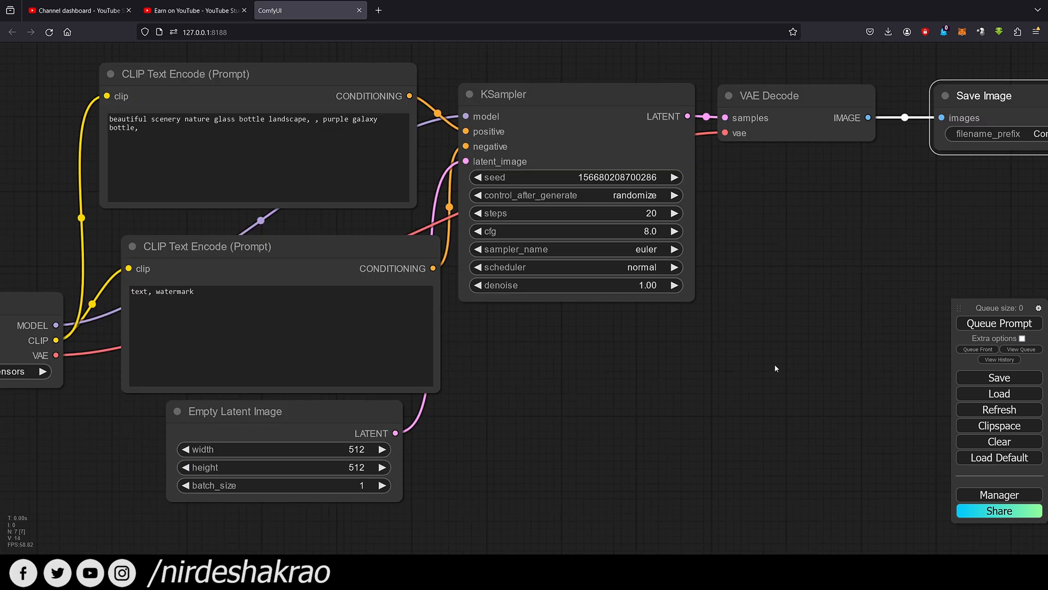
{"action": "left_click_drag", "start_coordinate": [594, 438], "coordinate": [850, 356]}
{"action": "left_click_drag", "start_coordinate": [218, 260], "coordinate": [184, 243]}
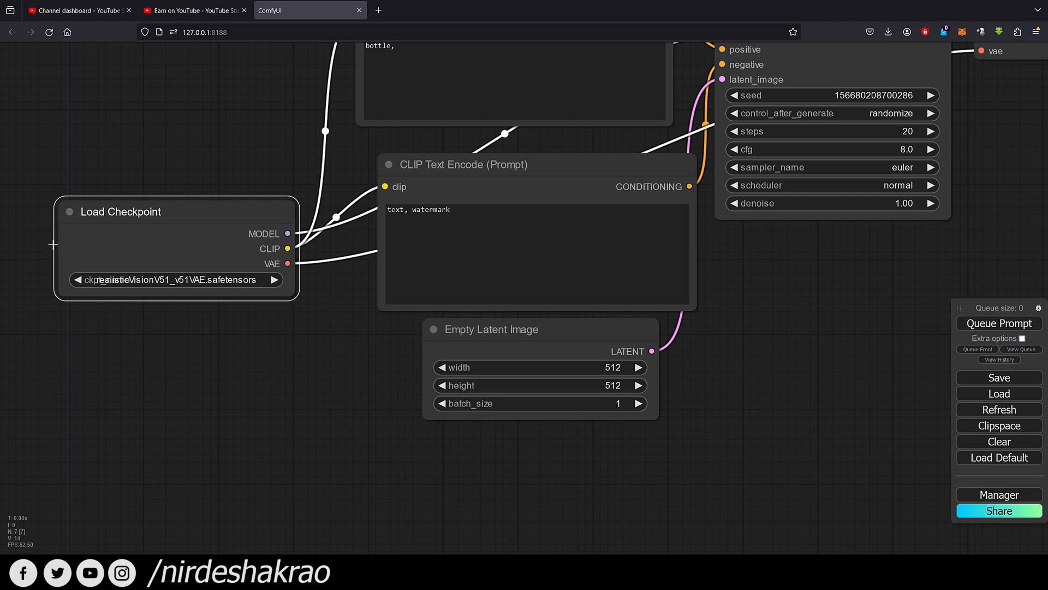
Align the two CLIP Text Encode nodes one above the other with a small gap between them.
{"action": "left_click_drag", "start_coordinate": [903, 367], "coordinate": [447, 511]}
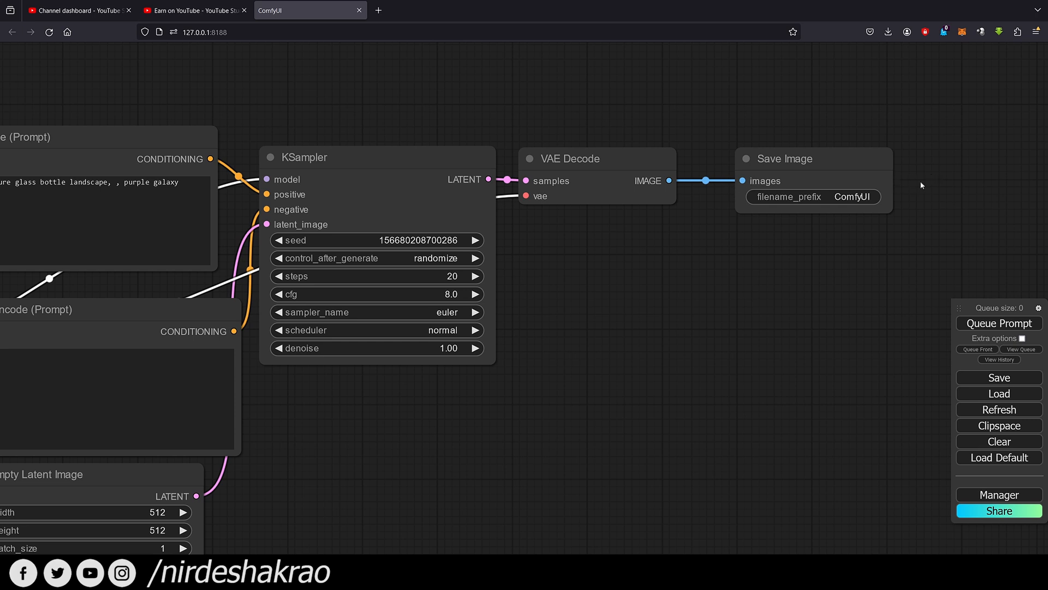
{"action": "left_click_drag", "start_coordinate": [542, 474], "coordinate": [856, 361]}
{"action": "left_click_drag", "start_coordinate": [649, 419], "coordinate": [728, 513]}
{"action": "left_click", "coordinate": [510, 291]}
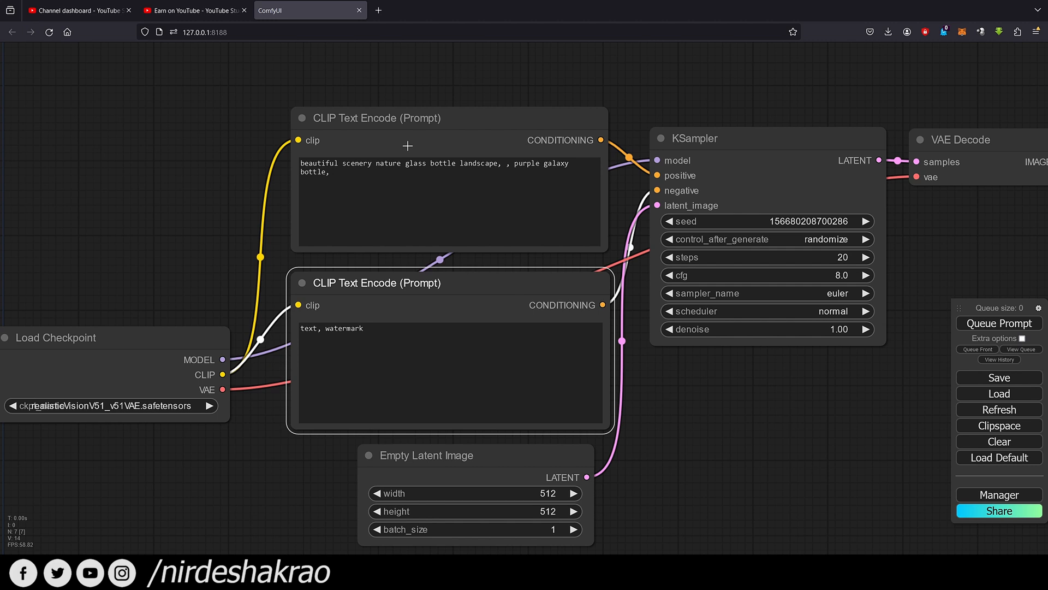
{"action": "left_click_drag", "start_coordinate": [427, 137], "coordinate": [428, 116]}
{"action": "left_click_drag", "start_coordinate": [442, 288], "coordinate": [440, 285]}
{"action": "left_click_drag", "start_coordinate": [483, 110], "coordinate": [475, 108]}
Move the Load Checkpoint node slightly up and left and nudge the two CLIP Text Encode nodes.
{"action": "left_click_drag", "start_coordinate": [229, 464], "coordinate": [341, 464]}
{"action": "left_click_drag", "start_coordinate": [282, 347], "coordinate": [264, 327]}
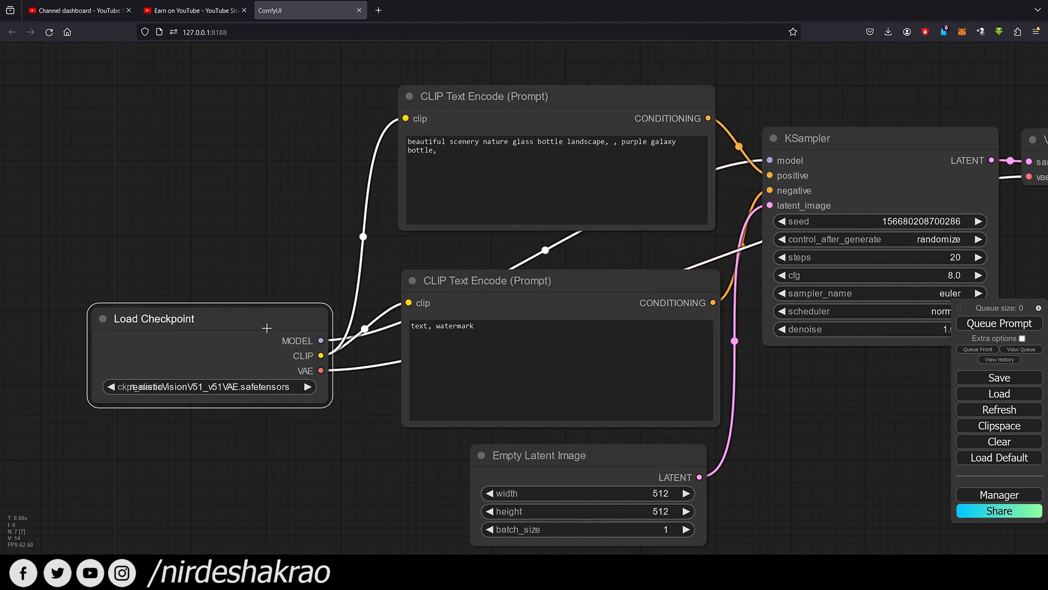
{"action": "scroll", "coordinate": [267, 339], "scroll_direction": "up", "scroll_amount": 3}
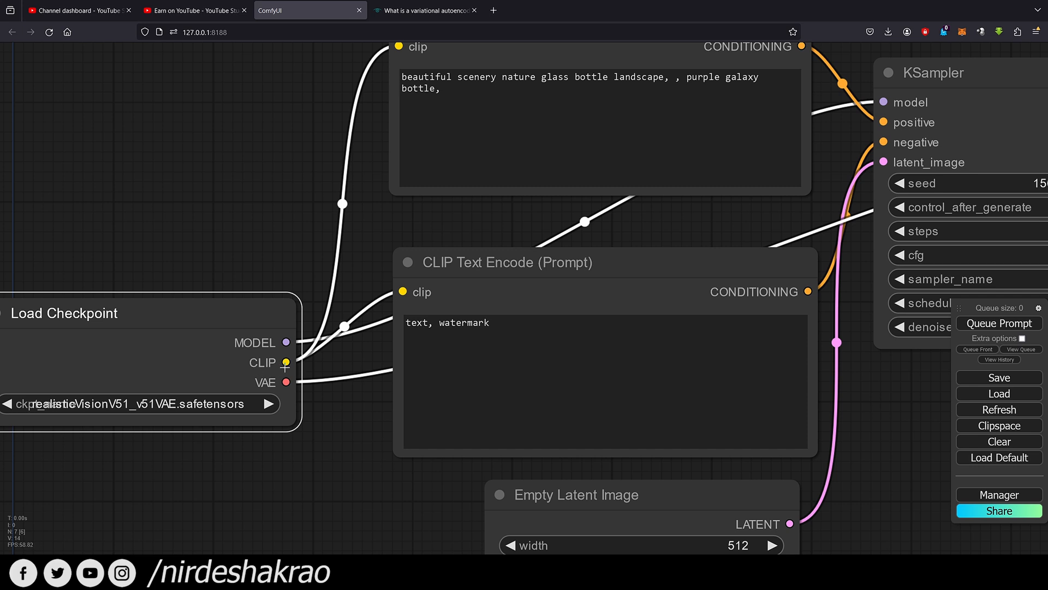
{"action": "left_click_drag", "start_coordinate": [306, 462], "coordinate": [296, 510]}
{"action": "mouse_move", "coordinate": [494, 89]}
{"action": "left_mouse_down"}
{"action": "mouse_move", "coordinate": [501, 122]}
{"action": "mouse_move", "coordinate": [503, 101]}
{"action": "left_mouse_up"}
{"action": "mouse_move", "coordinate": [505, 323]}
{"action": "left_mouse_down"}
{"action": "mouse_move", "coordinate": [503, 335]}
{"action": "mouse_move", "coordinate": [509, 328]}
{"action": "left_mouse_up"}
{"action": "left_click_drag", "start_coordinate": [515, 77], "coordinate": [516, 80]}
Add a CLIPTextEncode node by searching for "clip" and place it above the Load Checkpoint node.
{"action": "left_click_drag", "start_coordinate": [253, 199], "coordinate": [458, 245]}
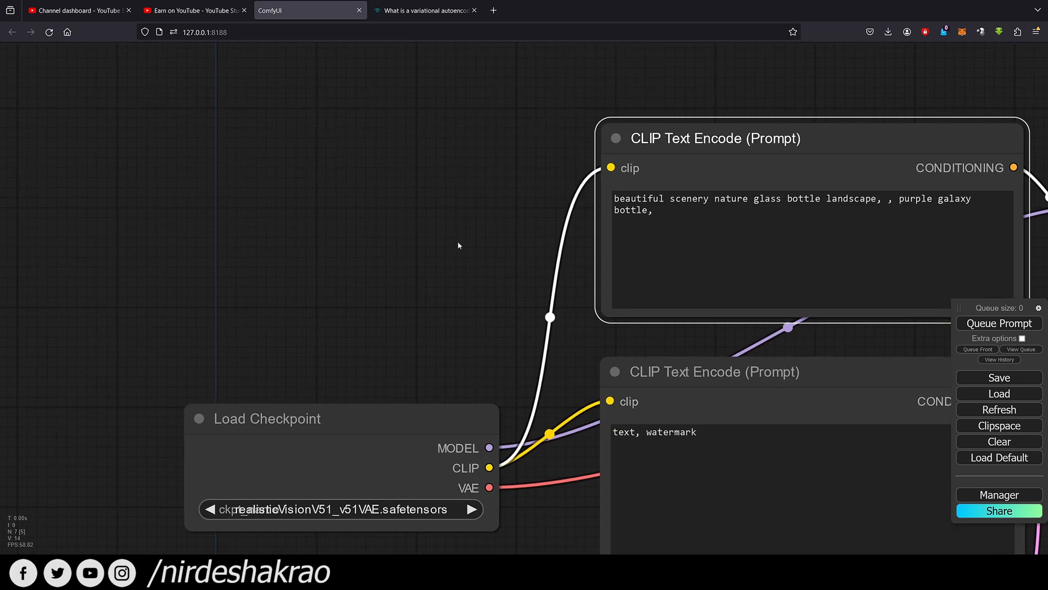
{"action": "double_click", "coordinate": [353, 194]}
{"action": "type", "text": "clip"}
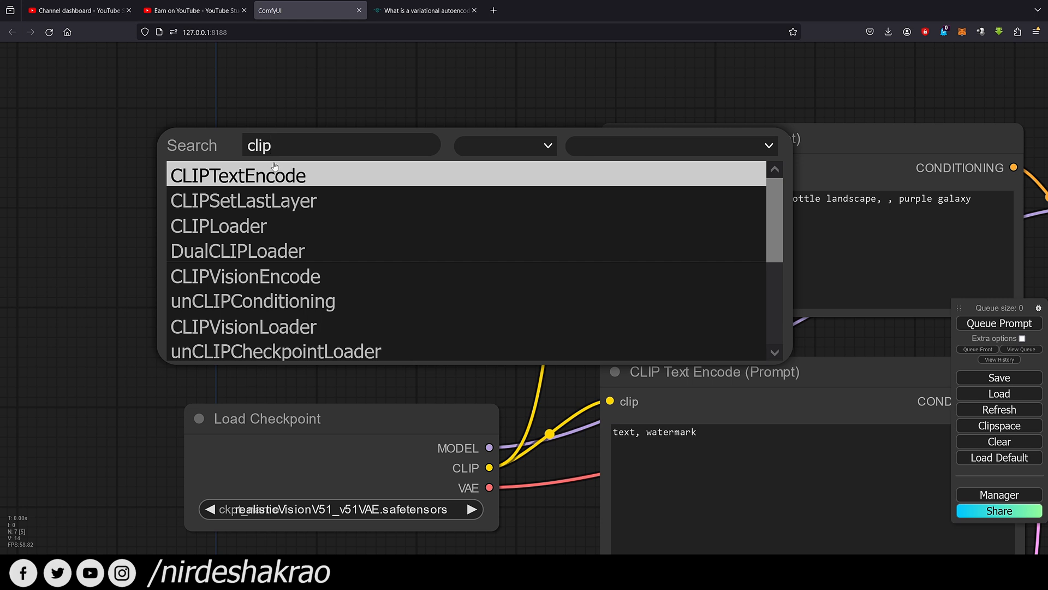
{"action": "left_click", "coordinate": [289, 176]}
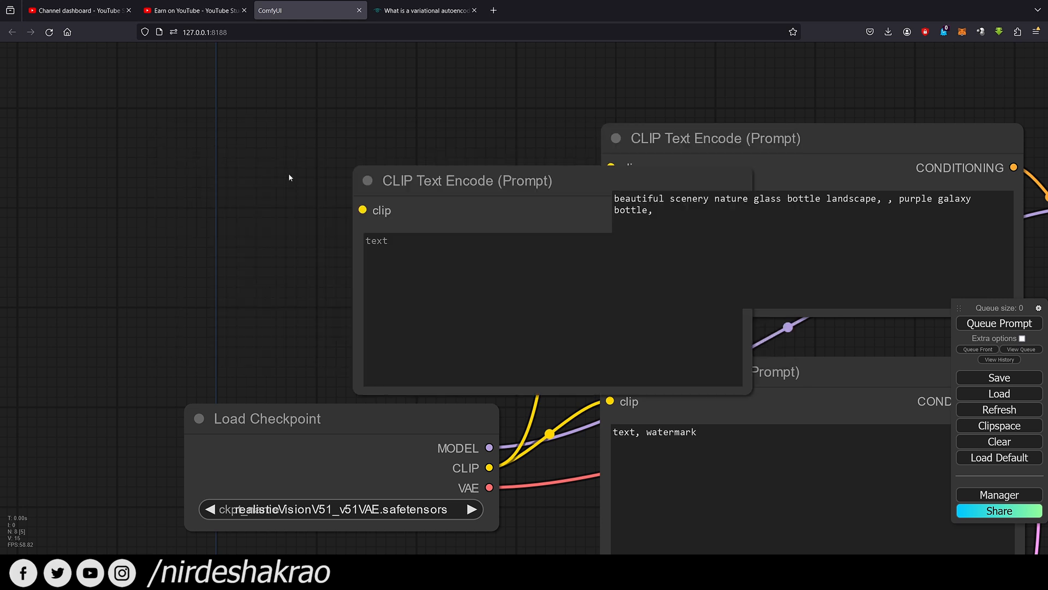
{"action": "left_click_drag", "start_coordinate": [512, 211], "coordinate": [314, 126]}
{"action": "left_click_drag", "start_coordinate": [485, 382], "coordinate": [363, 389]}
{"action": "left_click_drag", "start_coordinate": [319, 141], "coordinate": [315, 147]}
{"action": "scroll", "coordinate": [314, 384], "scroll_direction": "down", "scroll_amount": 2}
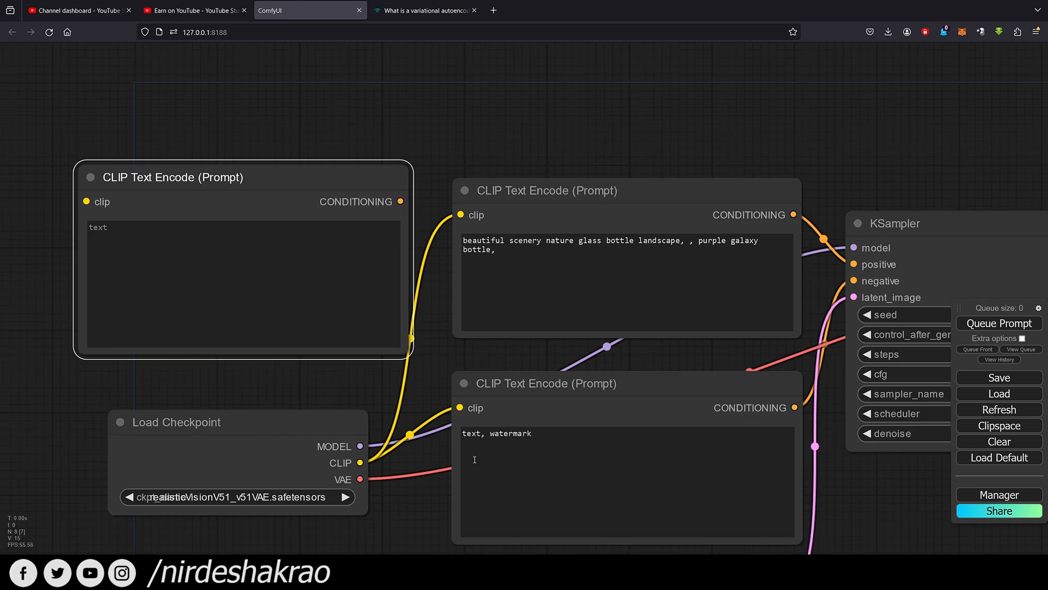
Bring up the node search on empty canvas areas to view the available nodes.
{"action": "left_click_drag", "start_coordinate": [928, 481], "coordinate": [903, 430]}
{"action": "double_click", "coordinate": [316, 510]}
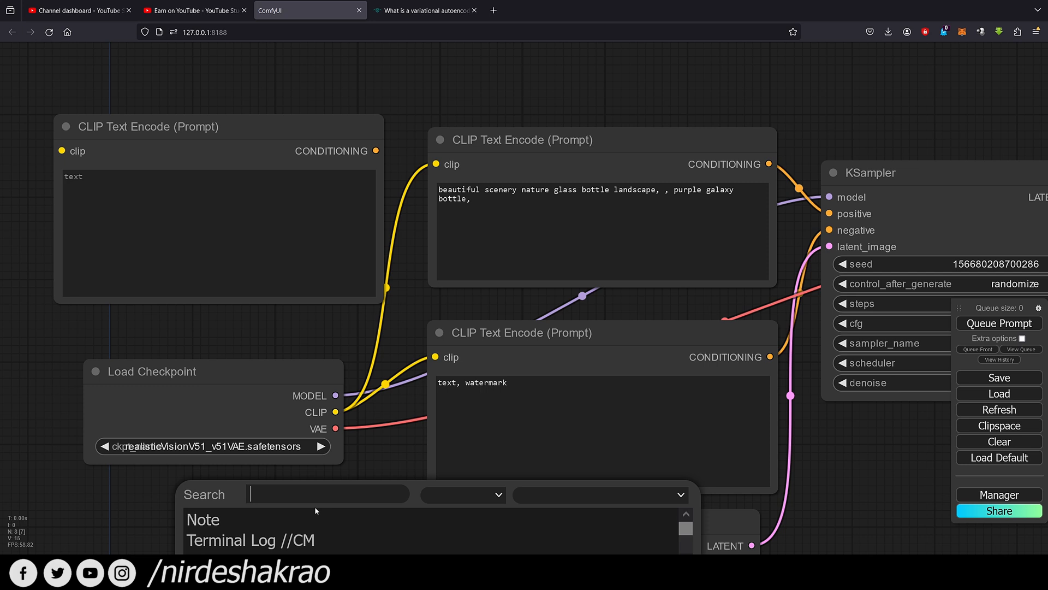
{"action": "double_click", "coordinate": [542, 94]}
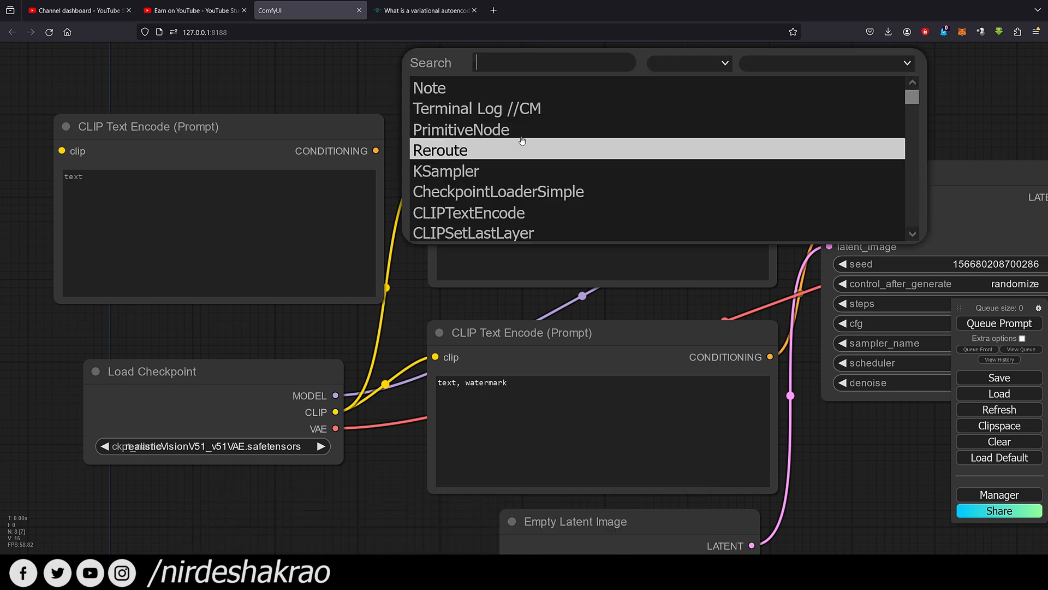
Delete the empty, unconnected CLIP Text Encode node above the Load Checkpoint node.
{"action": "left_click_drag", "start_coordinate": [385, 508], "coordinate": [440, 534]}
{"action": "left_click_drag", "start_coordinate": [333, 162], "coordinate": [328, 169]}
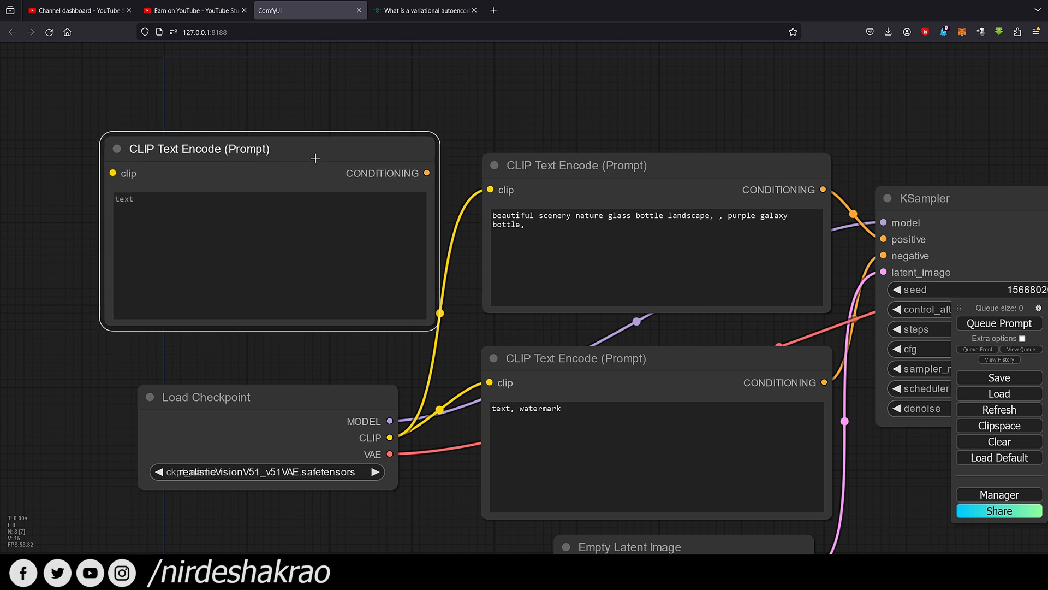
{"action": "key", "text": "Delete"}
Nudge the positive and negative CLIP Text Encode nodes to adjust the vertical gap between them.
{"action": "scroll", "coordinate": [301, 206], "scroll_direction": "up", "scroll_amount": 1}
{"action": "left_click_drag", "start_coordinate": [300, 206], "coordinate": [170, 167]}
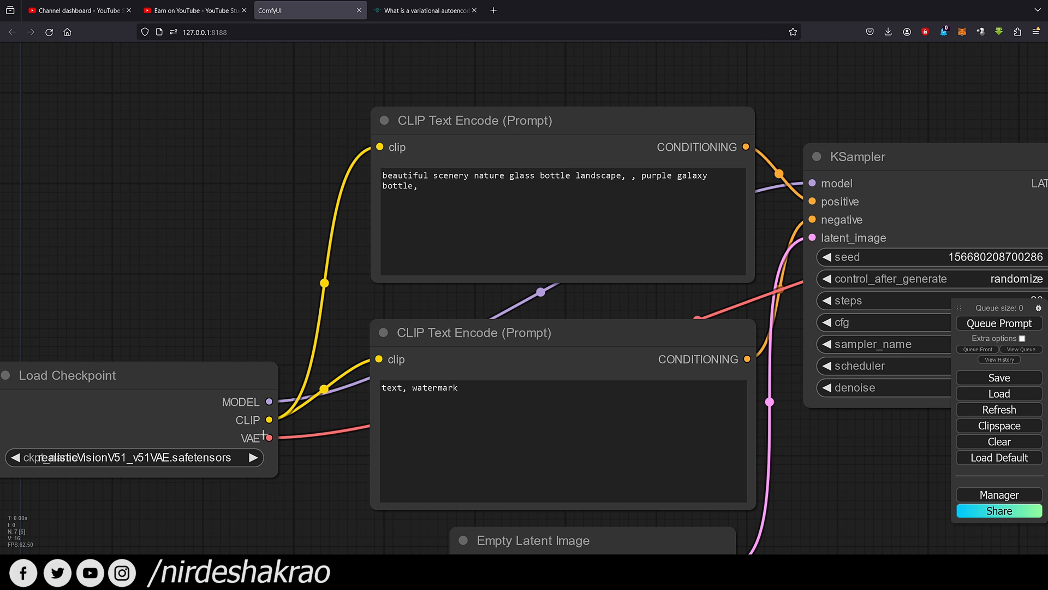
{"action": "left_click_drag", "start_coordinate": [436, 340], "coordinate": [439, 332]}
{"action": "scroll", "coordinate": [360, 414], "scroll_direction": "up", "scroll_amount": 1}
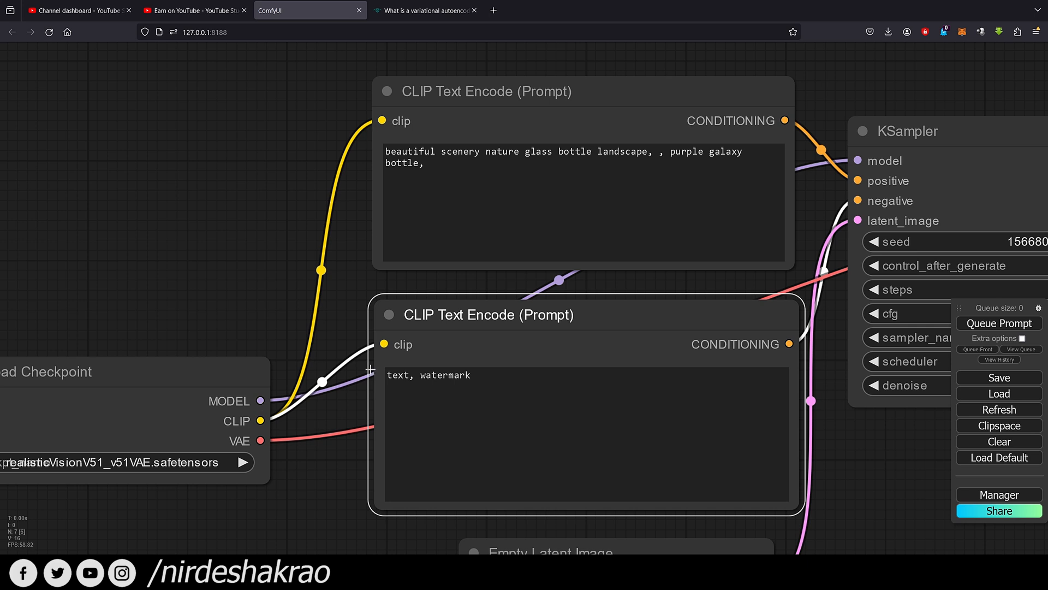
{"action": "mouse_move", "coordinate": [457, 121]}
{"action": "left_mouse_down"}
{"action": "mouse_move", "coordinate": [454, 99]}
{"action": "mouse_move", "coordinate": [457, 111]}
{"action": "left_mouse_up"}
{"action": "left_click_drag", "start_coordinate": [478, 334], "coordinate": [480, 332]}
Follow the prompt nodes' CONDITIONING connections and select the KSampler node to examine its positive and negative inputs.
{"action": "left_click_drag", "start_coordinate": [315, 493], "coordinate": [277, 495]}
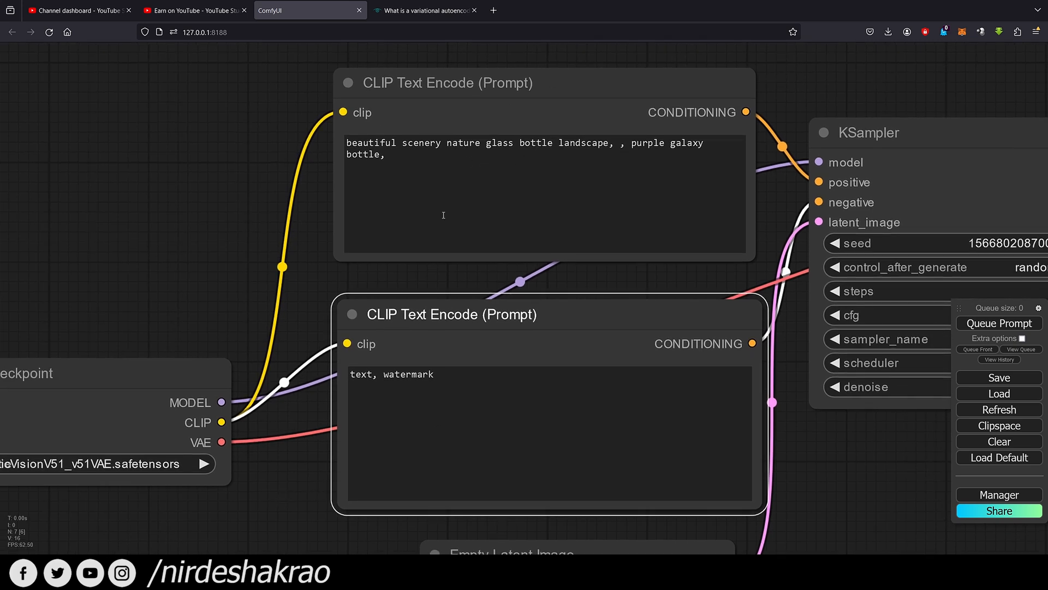
{"action": "left_click_drag", "start_coordinate": [304, 210], "coordinate": [168, 227]}
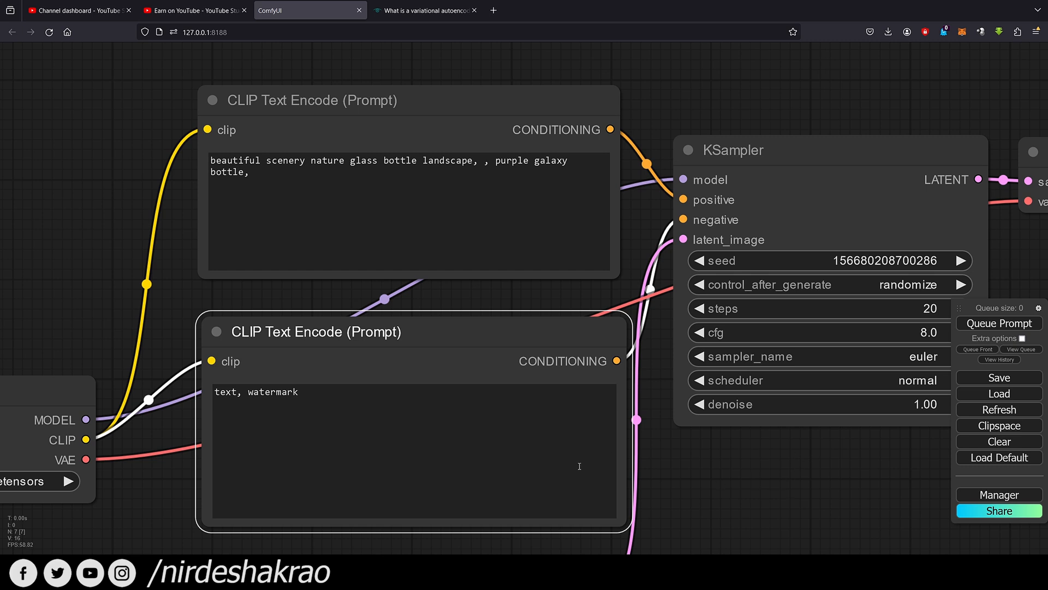
{"action": "left_click_drag", "start_coordinate": [736, 479], "coordinate": [838, 456]}
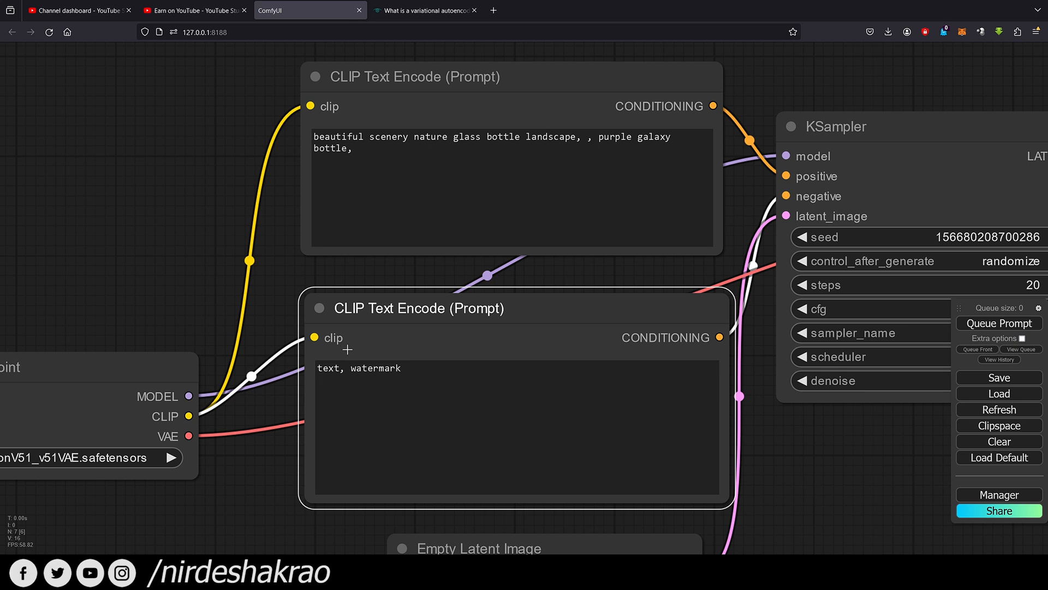
{"action": "left_click_drag", "start_coordinate": [380, 271], "coordinate": [196, 301]}
{"action": "left_click", "coordinate": [772, 164]}
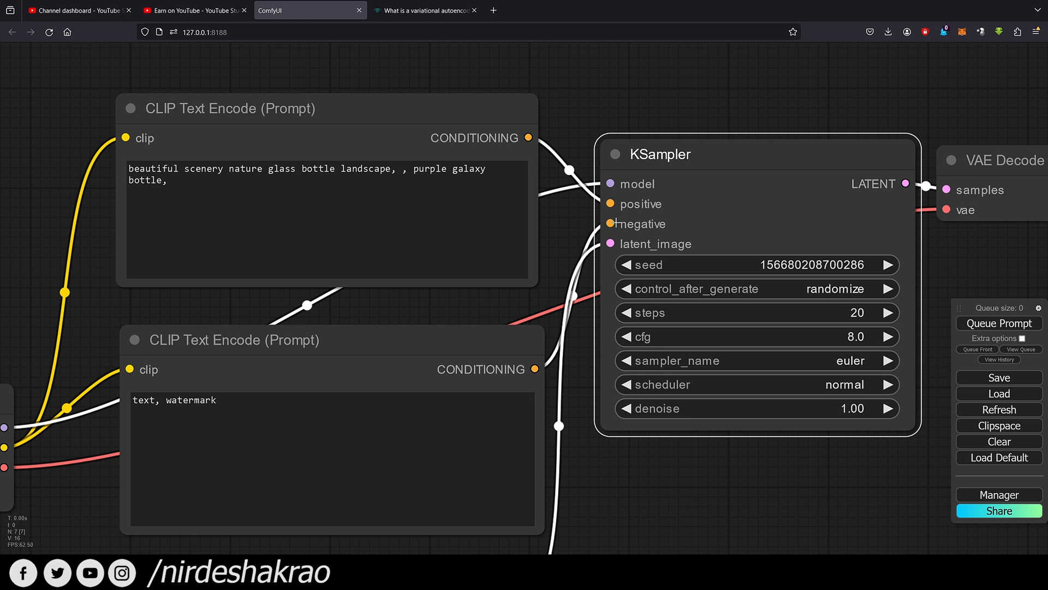
Highlight the bottle landscape text in the positive prompt and queue the workflow to generate an image.
{"action": "left_click", "coordinate": [219, 184]}
{"action": "left_click_drag", "start_coordinate": [219, 184], "coordinate": [125, 165]}
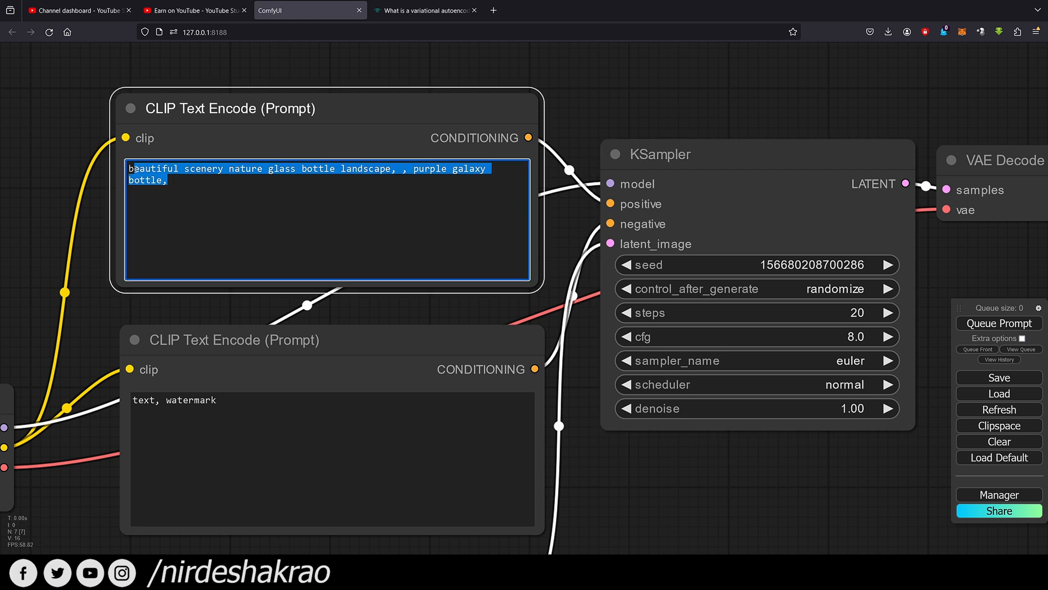
{"action": "left_click", "coordinate": [224, 208]}
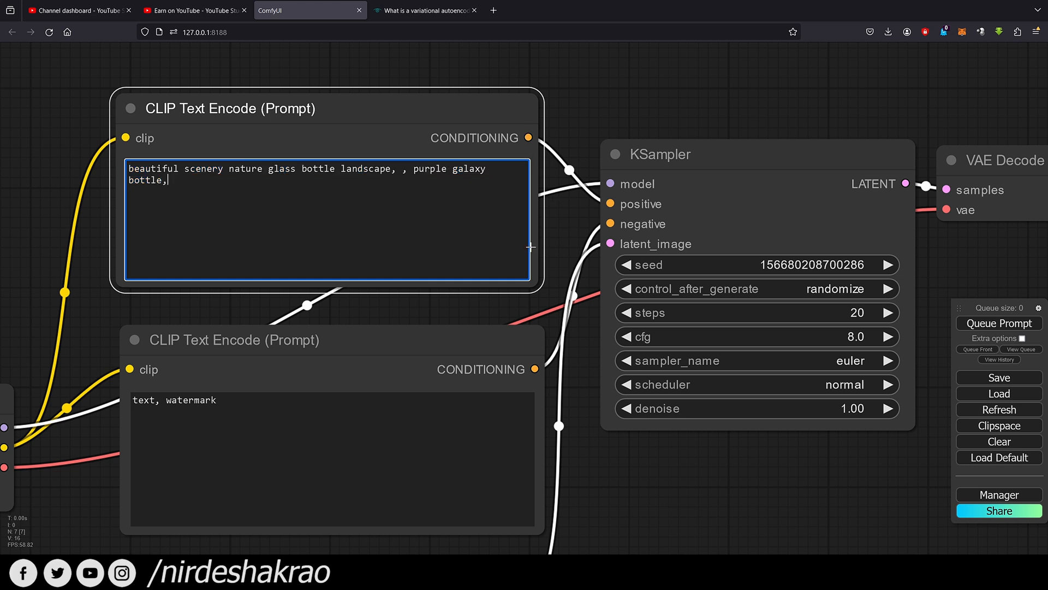
{"action": "left_click_drag", "start_coordinate": [283, 218], "coordinate": [108, 151]}
{"action": "left_click", "coordinate": [204, 198]}
{"action": "scroll", "coordinate": [744, 532], "scroll_direction": "down", "scroll_amount": 2}
{"action": "scroll", "coordinate": [744, 530], "scroll_direction": "down", "scroll_amount": 2}
{"action": "left_click_drag", "start_coordinate": [730, 517], "coordinate": [614, 373]}
{"action": "scroll", "coordinate": [698, 398], "scroll_direction": "down", "scroll_amount": 1}
{"action": "scroll", "coordinate": [665, 387], "scroll_direction": "down", "scroll_amount": 1}
{"action": "scroll", "coordinate": [666, 390], "scroll_direction": "down", "scroll_amount": 1}
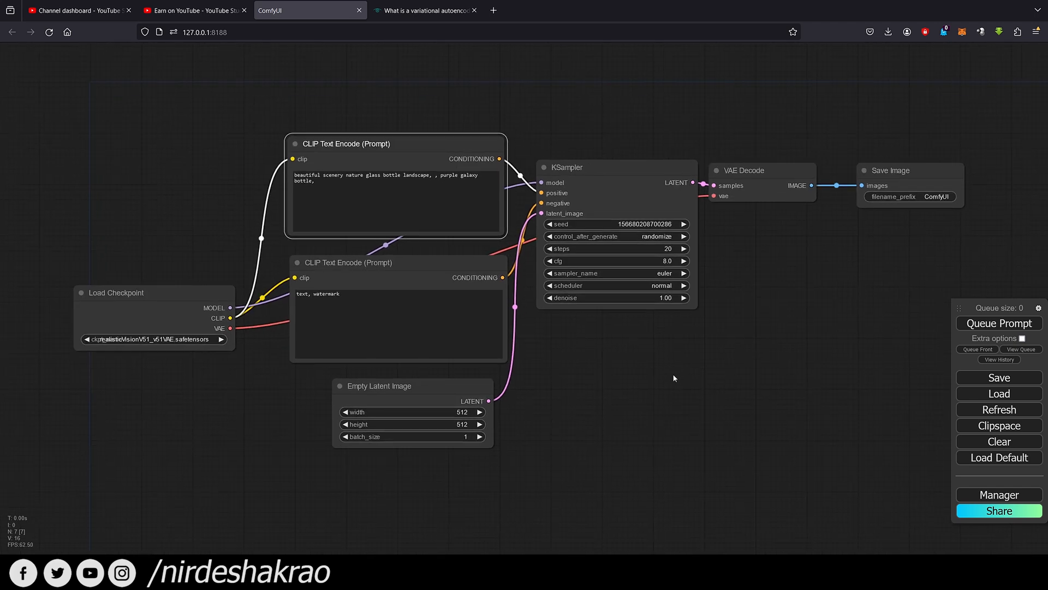
{"action": "key", "text": "ctrl+Return"}
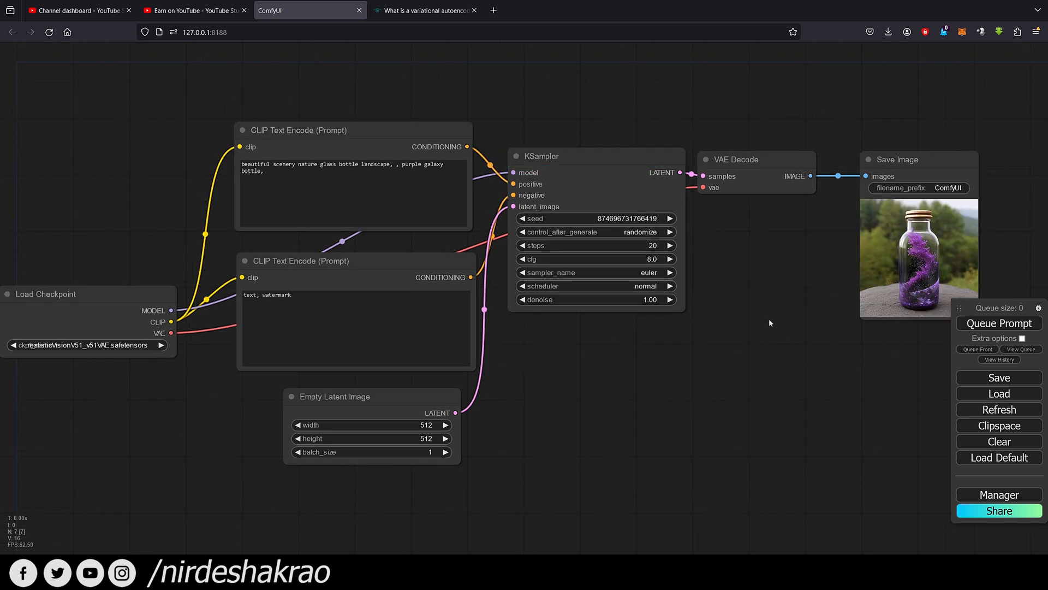
Examine the generated image in the Save Image node and compare it with the positive prompt text.
{"action": "left_click_drag", "start_coordinate": [792, 347], "coordinate": [621, 395]}
{"action": "scroll", "coordinate": [670, 377], "scroll_direction": "up", "scroll_amount": 3}
{"action": "scroll", "coordinate": [708, 366], "scroll_direction": "up", "scroll_amount": 1}
{"action": "scroll", "coordinate": [786, 292], "scroll_direction": "up", "scroll_amount": 2}
{"action": "scroll", "coordinate": [720, 353], "scroll_direction": "down", "scroll_amount": 3}
{"action": "left_click_drag", "start_coordinate": [582, 358], "coordinate": [754, 362]}
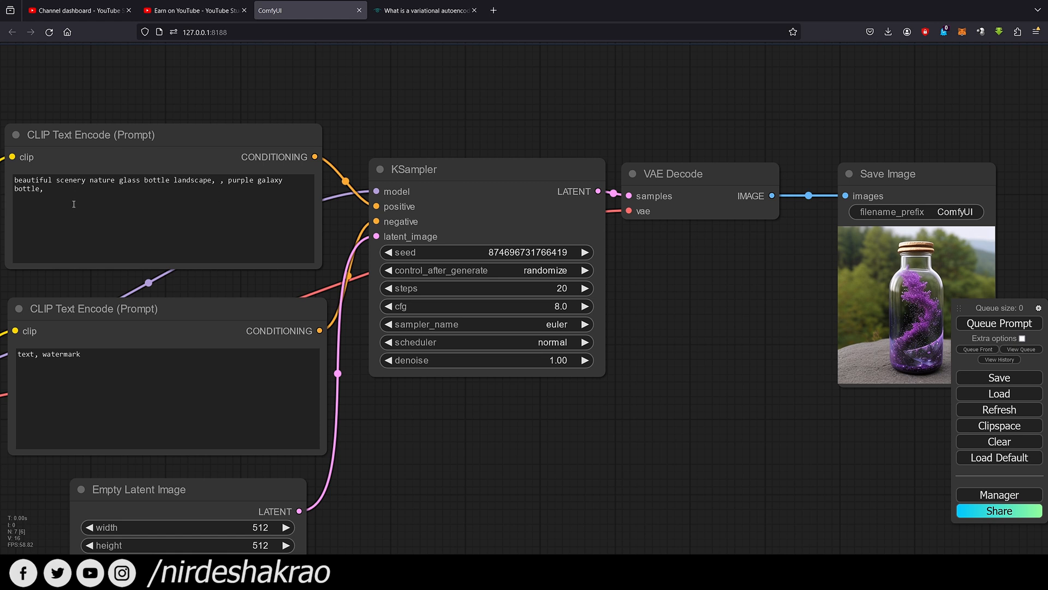
{"action": "left_click_drag", "start_coordinate": [678, 356], "coordinate": [516, 355]}
{"action": "scroll", "coordinate": [710, 336], "scroll_direction": "up", "scroll_amount": 1}
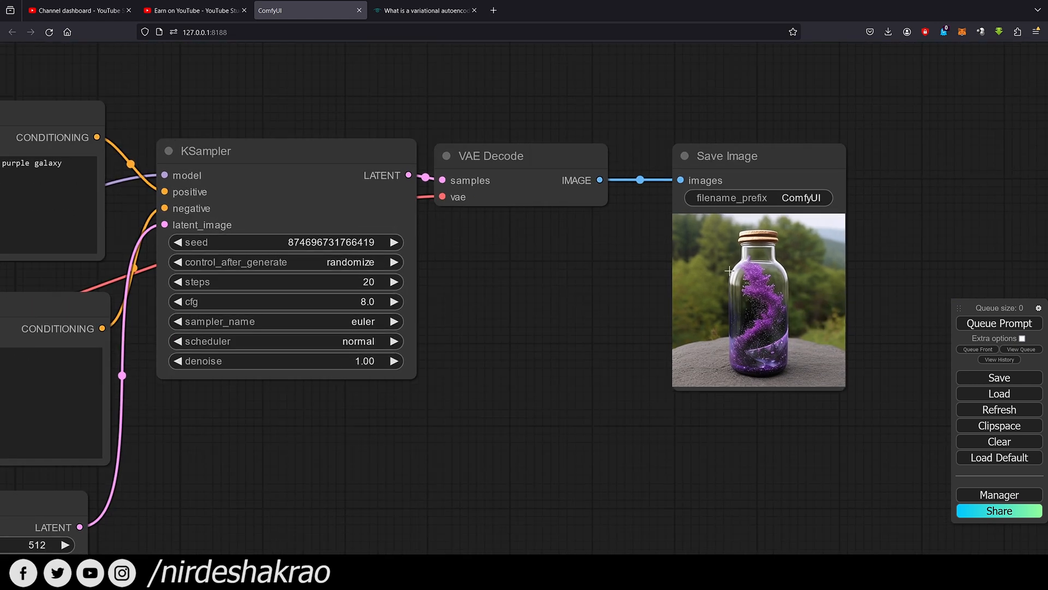
{"action": "left_click_drag", "start_coordinate": [583, 419], "coordinate": [725, 396]}
{"action": "scroll", "coordinate": [599, 408], "scroll_direction": "down", "scroll_amount": 1}
Swap the prompt connections, wiring the bottle prompt to KSampler's negative input and the "text, watermark" prompt to its positive input.
{"action": "left_click_drag", "start_coordinate": [322, 106], "coordinate": [305, 92]}
{"action": "left_click_drag", "start_coordinate": [362, 110], "coordinate": [432, 192]}
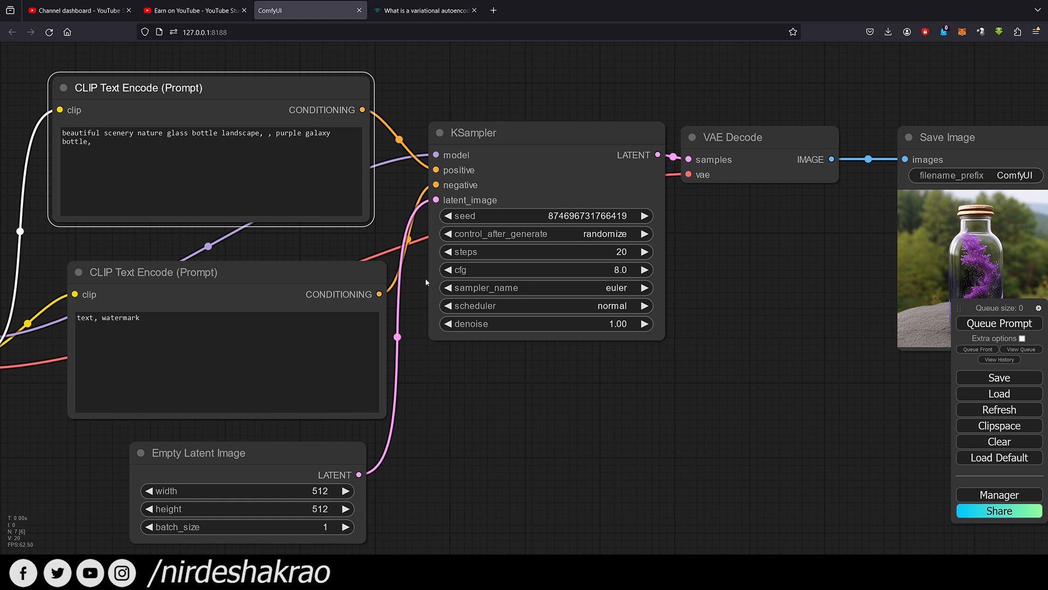
{"action": "left_click_drag", "start_coordinate": [425, 374], "coordinate": [427, 392]}
{"action": "scroll", "coordinate": [433, 210], "scroll_direction": "up", "scroll_amount": 1}
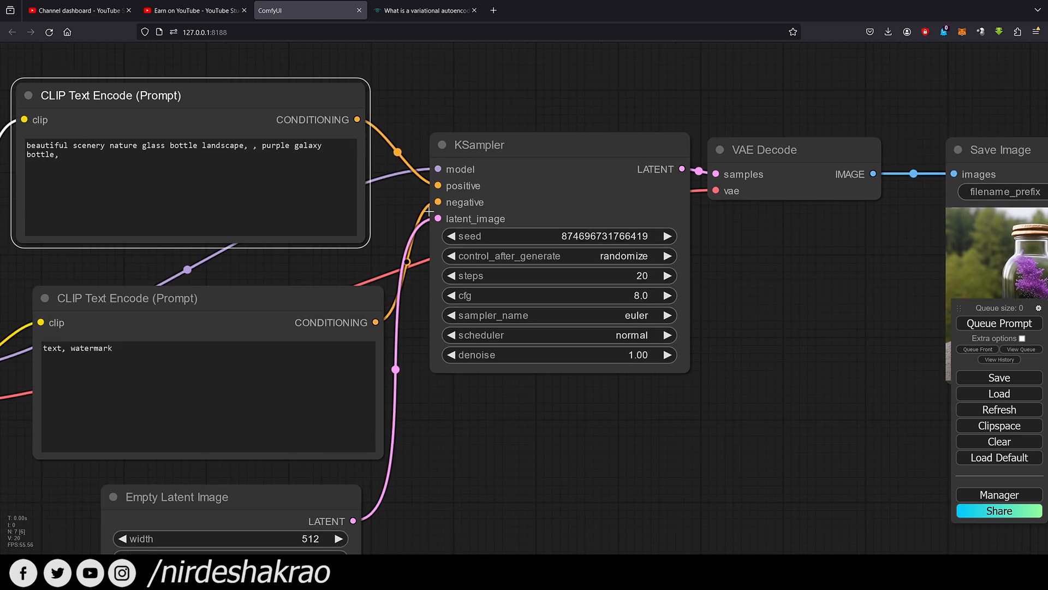
{"action": "left_click_drag", "start_coordinate": [349, 313], "coordinate": [402, 214]}
{"action": "left_click_drag", "start_coordinate": [360, 118], "coordinate": [396, 107]}
{"action": "left_click", "coordinate": [415, 58]}
{"action": "left_click", "coordinate": [394, 323]}
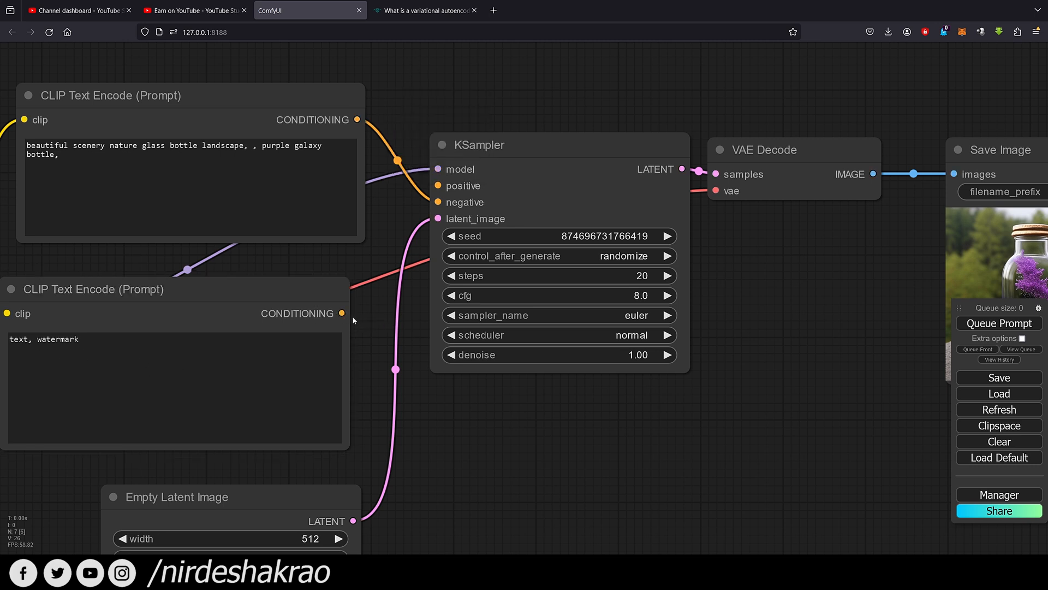
{"action": "left_click_drag", "start_coordinate": [341, 315], "coordinate": [438, 185]}
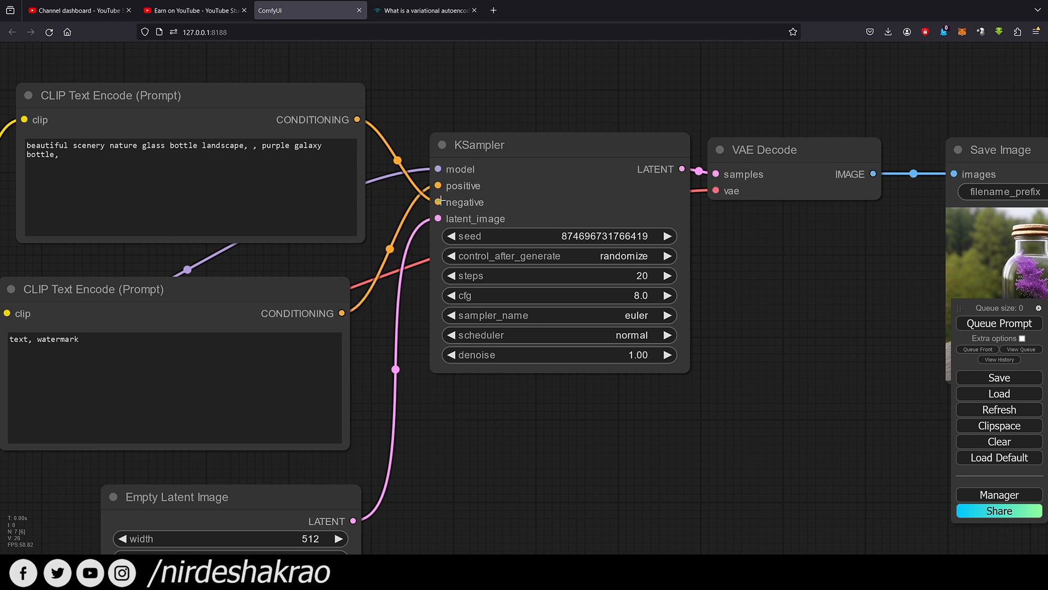
Highlight the text in both swapped prompt nodes and queue a new image generation.
{"action": "left_click_drag", "start_coordinate": [82, 339], "coordinate": [7, 346]}
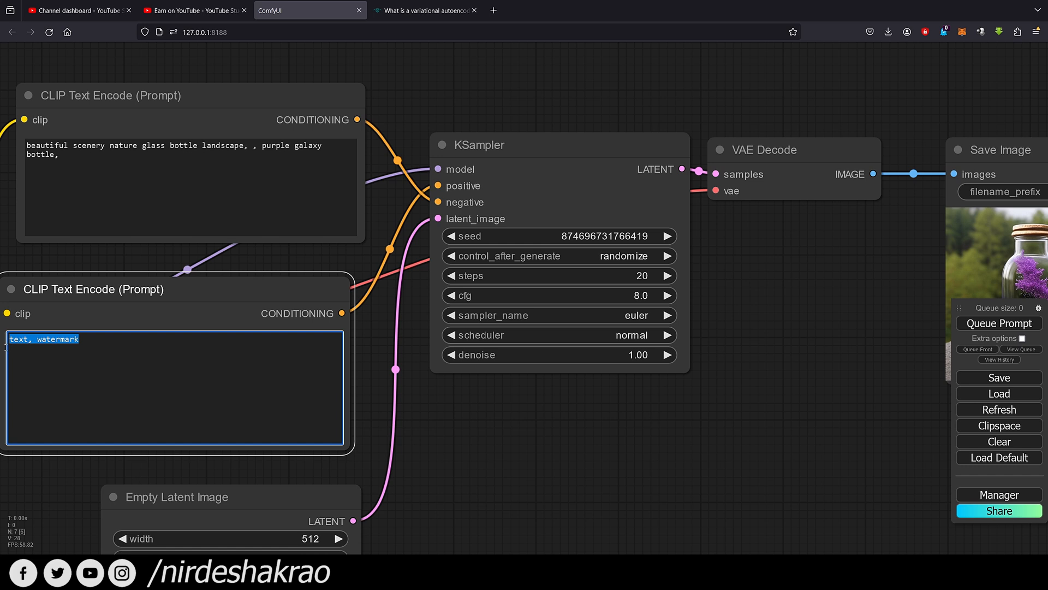
{"action": "left_click", "coordinate": [98, 374]}
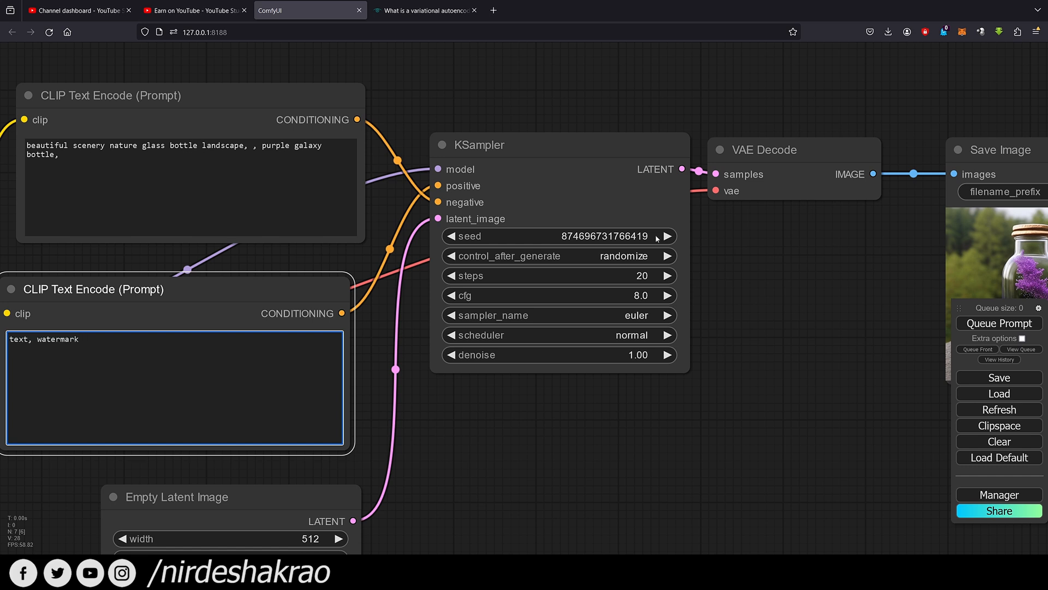
{"action": "left_click", "coordinate": [292, 192]}
{"action": "left_click_drag", "start_coordinate": [169, 179], "coordinate": [6, 141]}
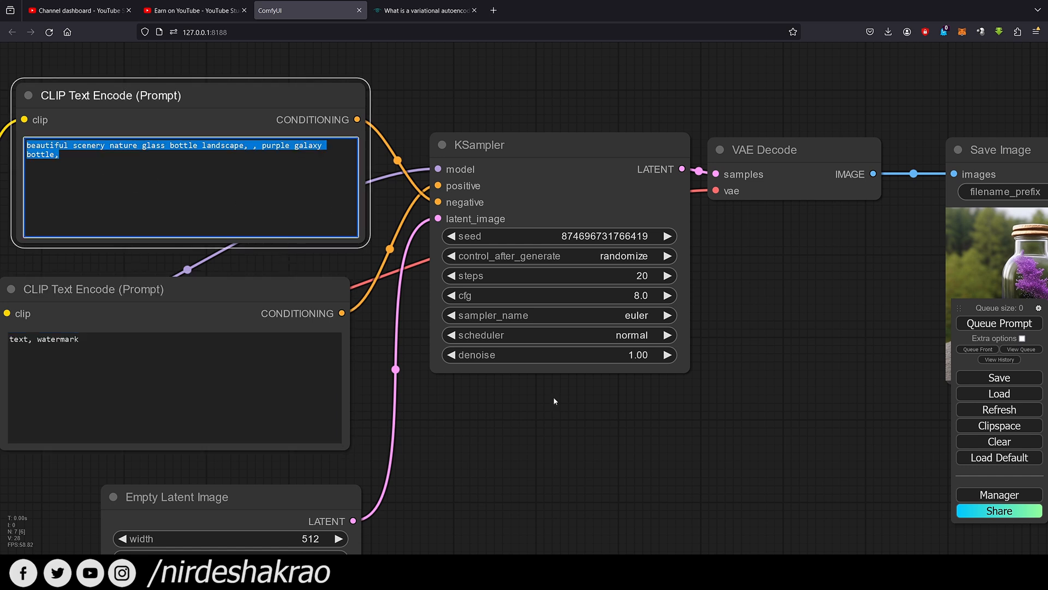
{"action": "left_click_drag", "start_coordinate": [764, 381], "coordinate": [626, 337]}
{"action": "scroll", "coordinate": [641, 342], "scroll_direction": "down", "scroll_amount": 1}
{"action": "key", "text": "ctrl+Return"}
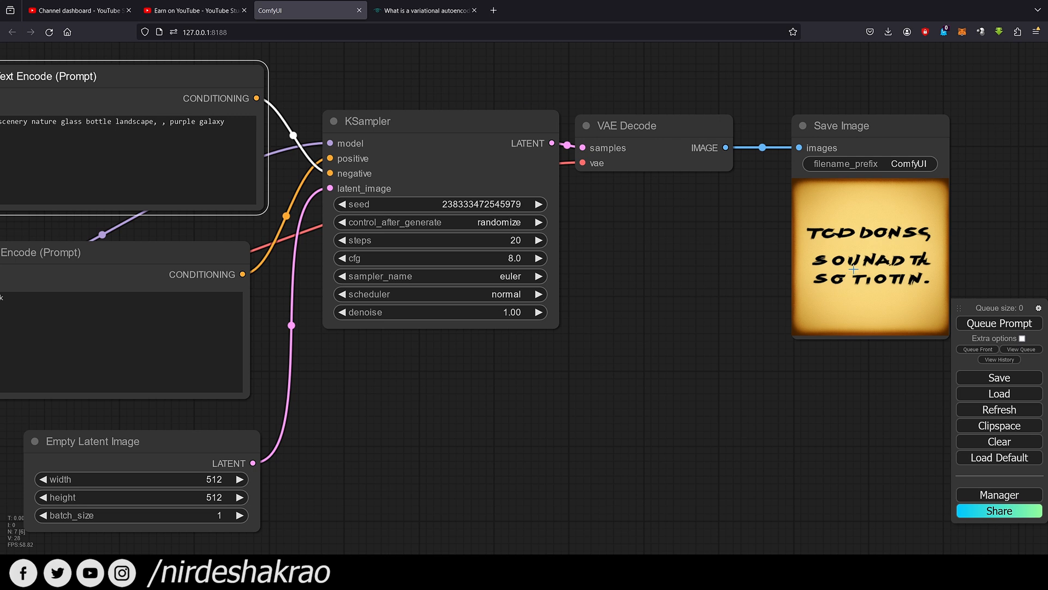
Reconnect the bottle prompt to KSampler's positive input and the "text, watermark" prompt to its negative input.
{"action": "left_click_drag", "start_coordinate": [554, 403], "coordinate": [608, 428]}
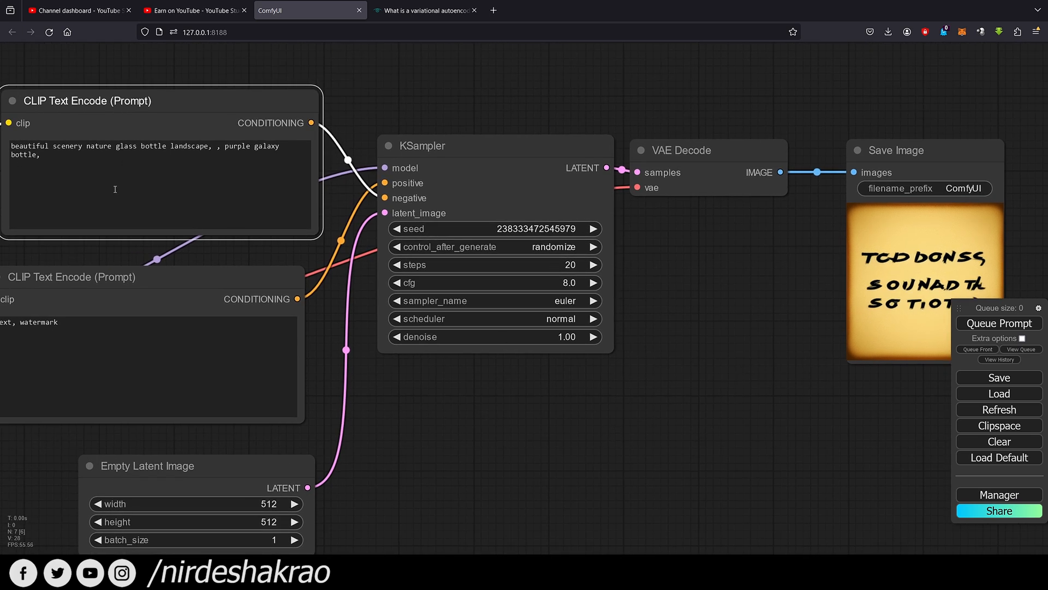
{"action": "scroll", "coordinate": [428, 340], "scroll_direction": "up", "scroll_amount": 1}
{"action": "left_click_drag", "start_coordinate": [433, 368], "coordinate": [515, 458]}
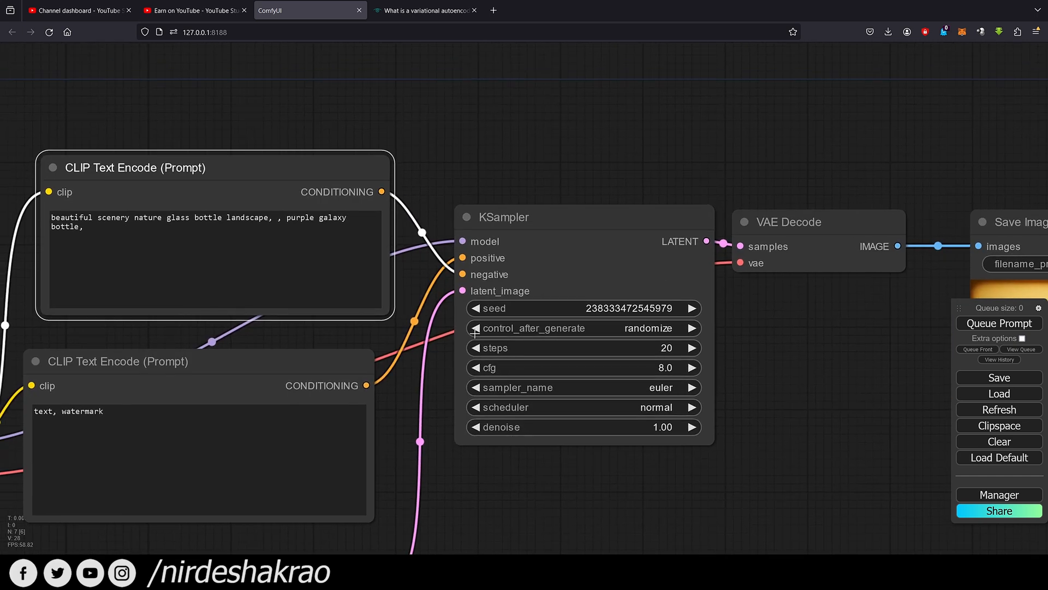
{"action": "left_click_drag", "start_coordinate": [456, 274], "coordinate": [441, 219]}
{"action": "left_click_drag", "start_coordinate": [432, 267], "coordinate": [408, 310]}
{"action": "left_click_drag", "start_coordinate": [360, 220], "coordinate": [443, 286]}
{"action": "left_click_drag", "start_coordinate": [345, 415], "coordinate": [443, 302]}
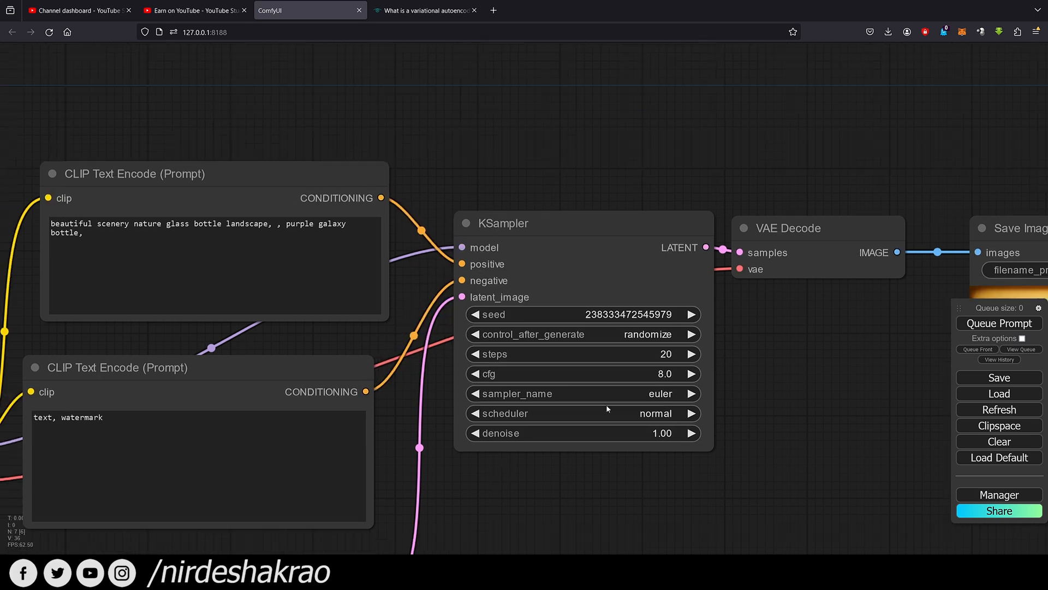
Nudge the two prompt nodes slightly and queue another generation with the restored connections.
{"action": "left_click_drag", "start_coordinate": [492, 479], "coordinate": [607, 409]}
{"action": "left_click_drag", "start_coordinate": [396, 304], "coordinate": [407, 301]}
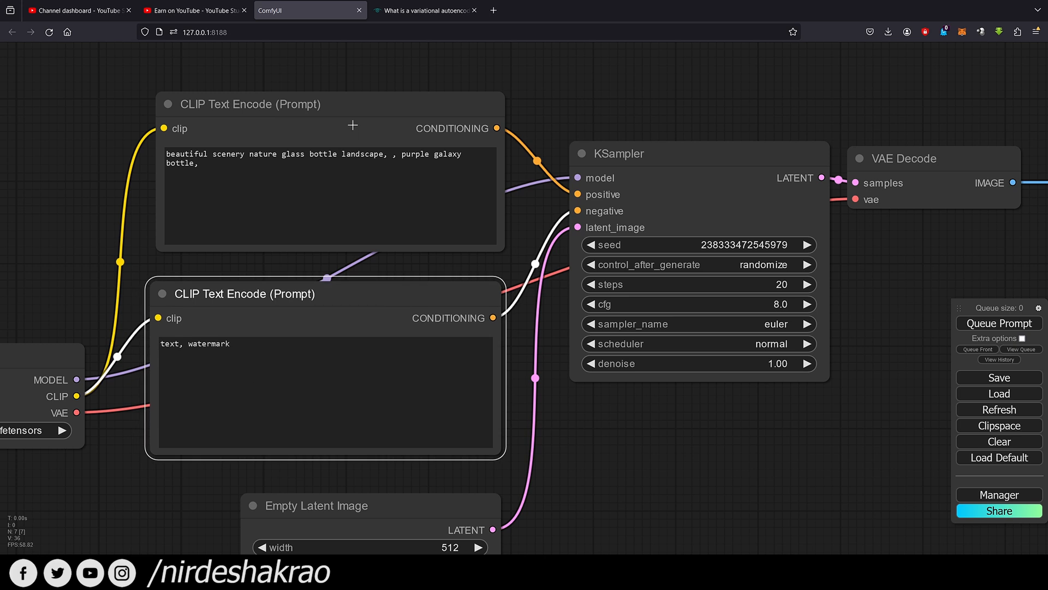
{"action": "left_click_drag", "start_coordinate": [352, 107], "coordinate": [351, 103]}
{"action": "left_click_drag", "start_coordinate": [686, 430], "coordinate": [430, 382]}
{"action": "scroll", "coordinate": [519, 409], "scroll_direction": "down", "scroll_amount": 1}
{"action": "key", "text": "ctrl+Return"}
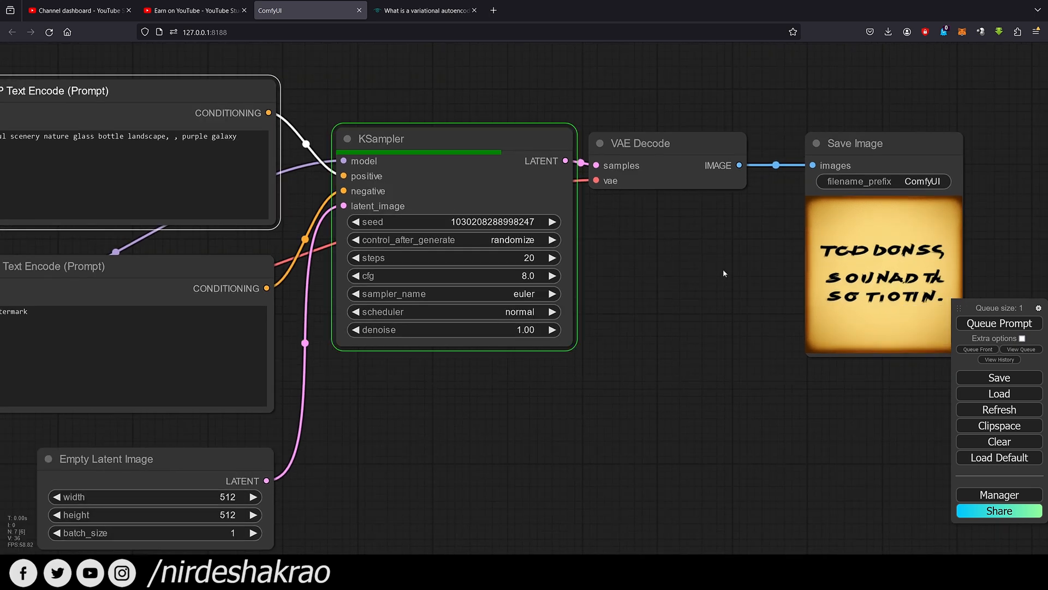
{"action": "scroll", "coordinate": [844, 303], "scroll_direction": "up", "scroll_amount": 1}
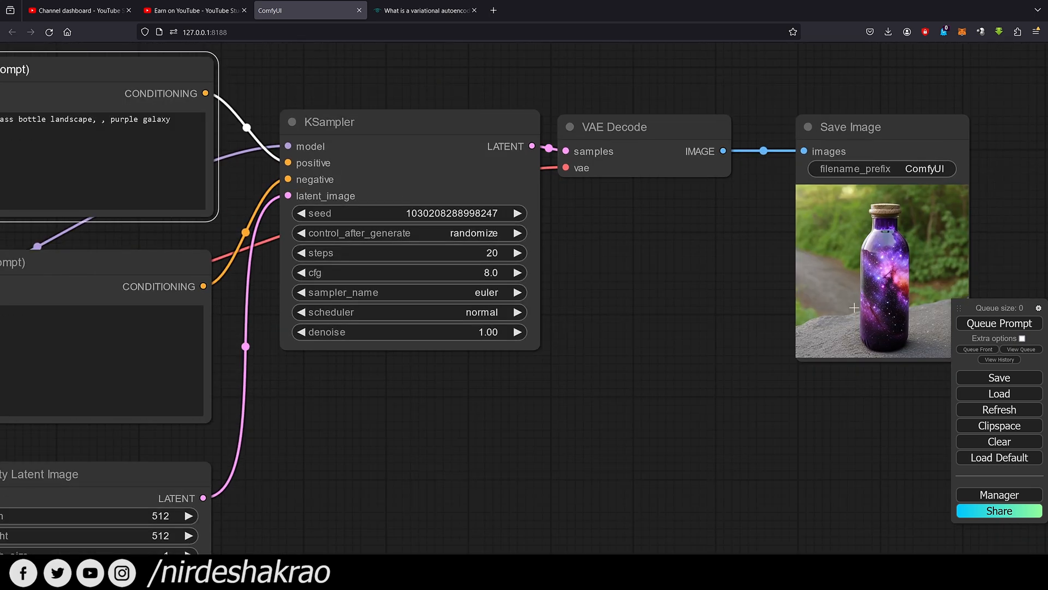
Examine the two identically titled CLIP Text Encode nodes and highlight their prompt texts to tell them apart.
{"action": "left_click_drag", "start_coordinate": [704, 414], "coordinate": [962, 414]}
{"action": "scroll", "coordinate": [626, 448], "scroll_direction": "down", "scroll_amount": 1}
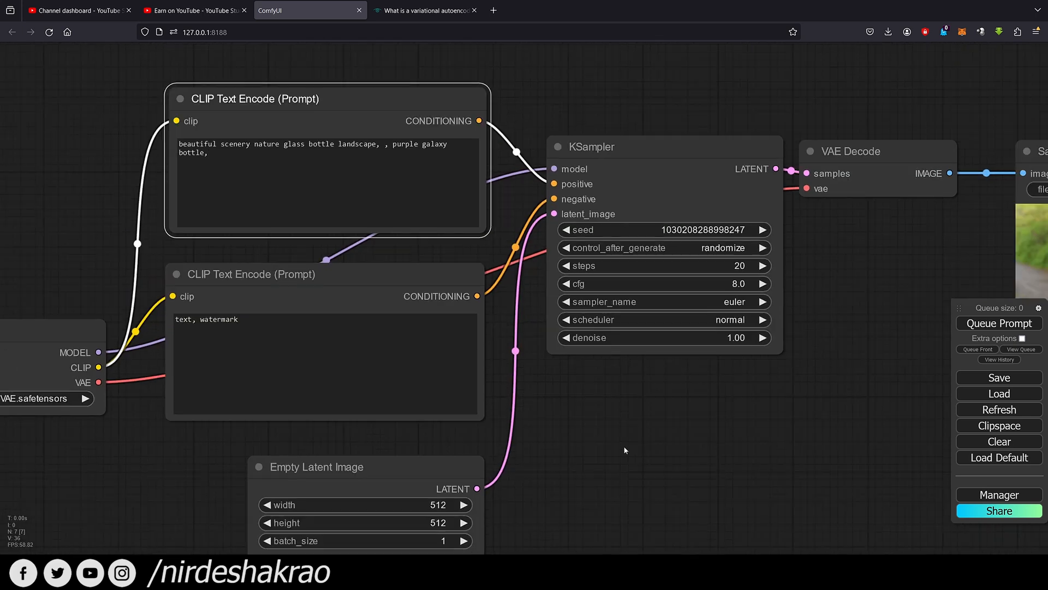
{"action": "left_click_drag", "start_coordinate": [575, 442], "coordinate": [681, 471]}
{"action": "scroll", "coordinate": [655, 448], "scroll_direction": "up", "scroll_amount": 1}
{"action": "mouse_move", "coordinate": [471, 319]}
{"action": "left_mouse_down"}
{"action": "mouse_move", "coordinate": [479, 311]}
{"action": "mouse_move", "coordinate": [461, 316]}
{"action": "mouse_move", "coordinate": [469, 323]}
{"action": "left_mouse_up"}
{"action": "left_click_drag", "start_coordinate": [452, 113], "coordinate": [443, 106]}
{"action": "left_click", "coordinate": [319, 170]}
{"action": "key", "text": "ctrl+a"}
{"action": "left_click_drag", "start_coordinate": [392, 383], "coordinate": [260, 344]}
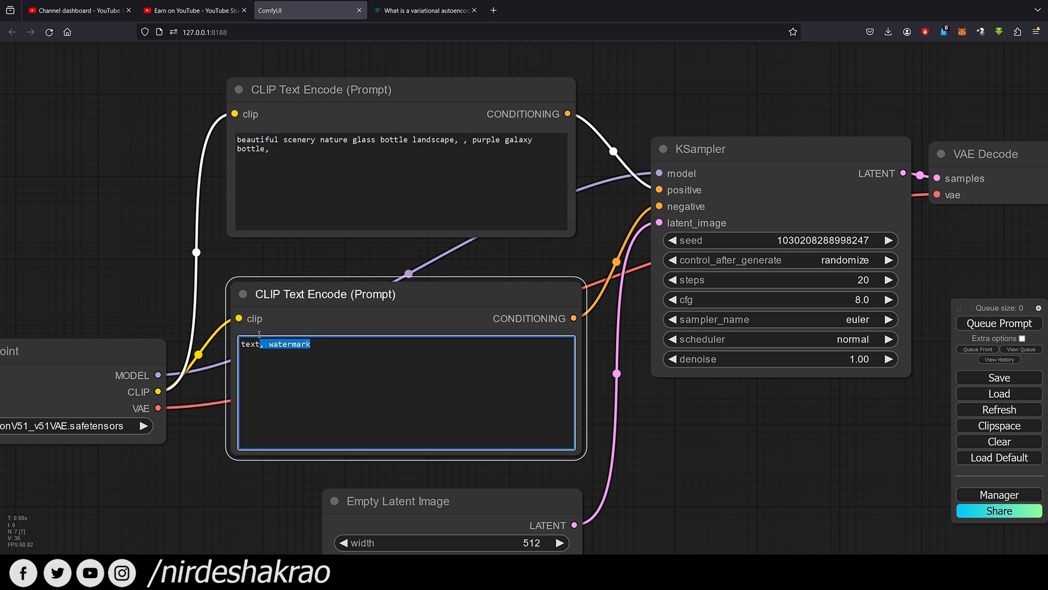
Retitle the upper CLIP Text Encode node as "CLIP Text Encode (Prompt) POSITIVE".
{"action": "left_click_drag", "start_coordinate": [698, 507], "coordinate": [754, 541]}
{"action": "left_click_drag", "start_coordinate": [388, 134], "coordinate": [377, 125]}
{"action": "right_click", "coordinate": [411, 113]}
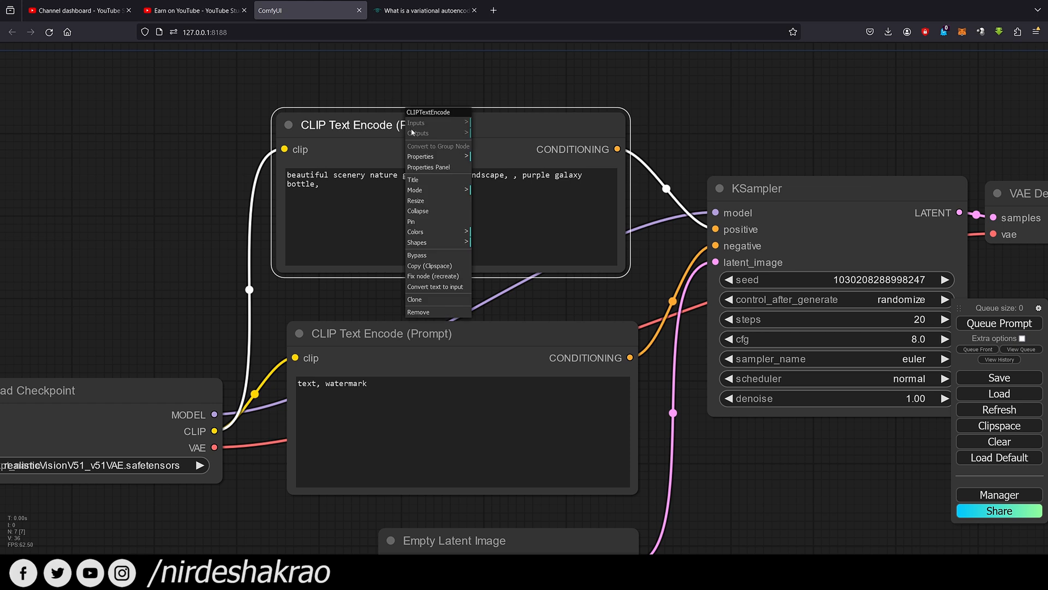
{"action": "left_click", "coordinate": [418, 179]}
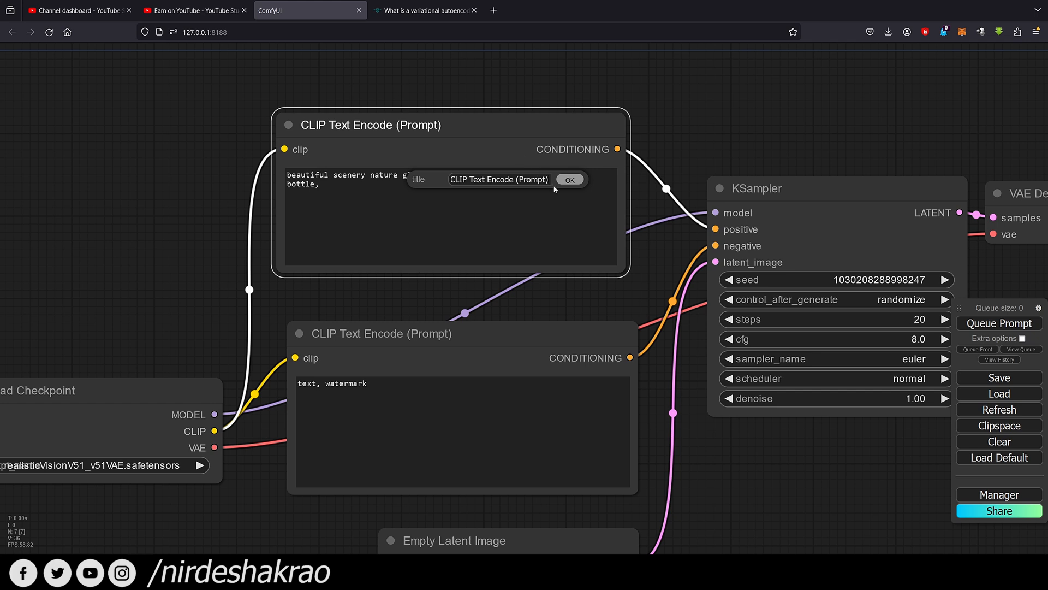
{"action": "type", "text": "POSITIVE"}
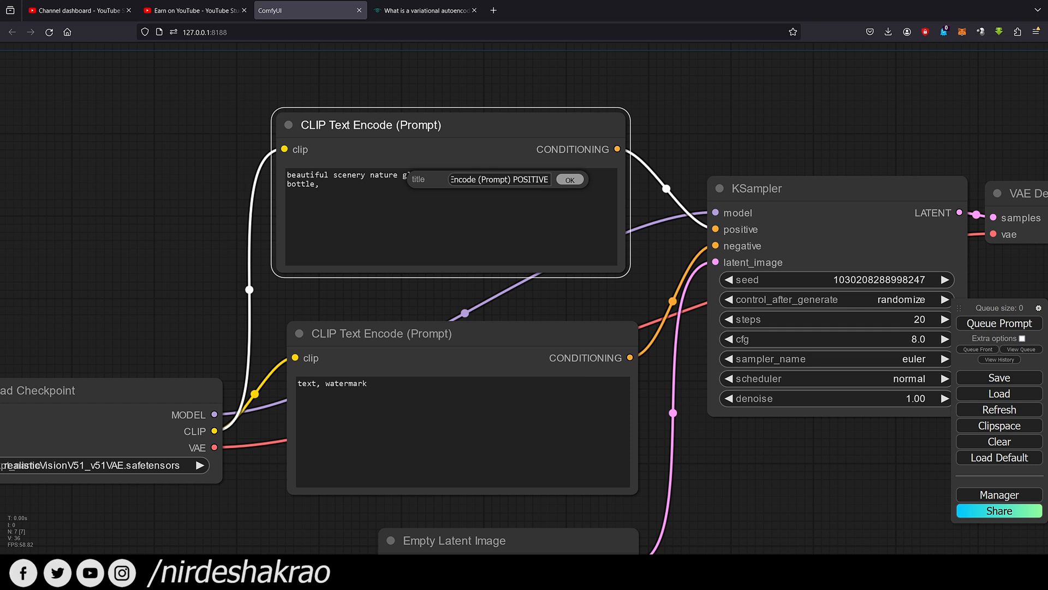
{"action": "key", "text": "Return"}
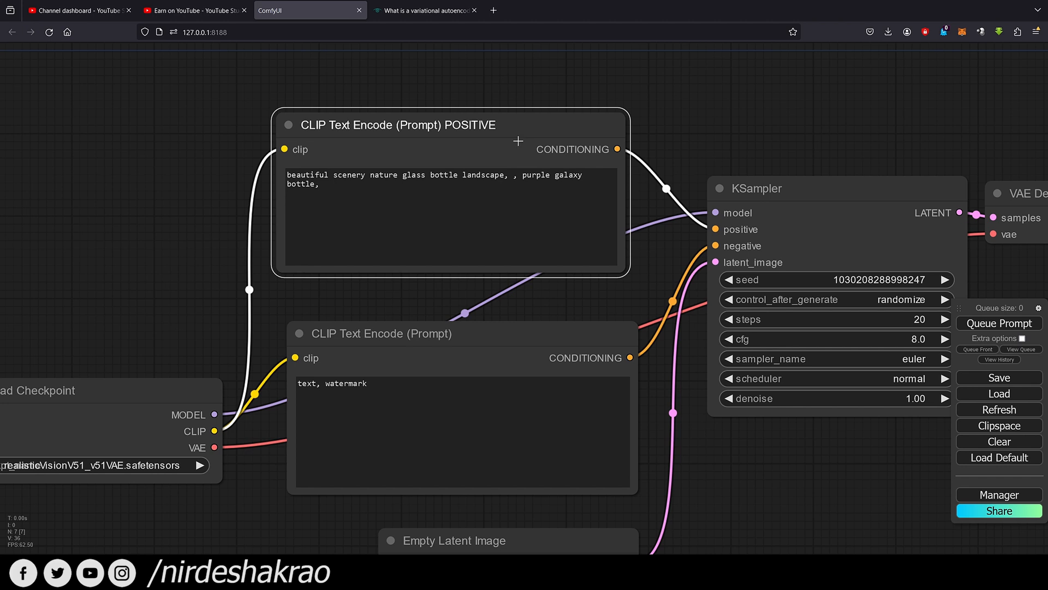
Color the POSITIVE prompt node green and nudge it slightly closer to the node below.
{"action": "right_click", "coordinate": [483, 124]}
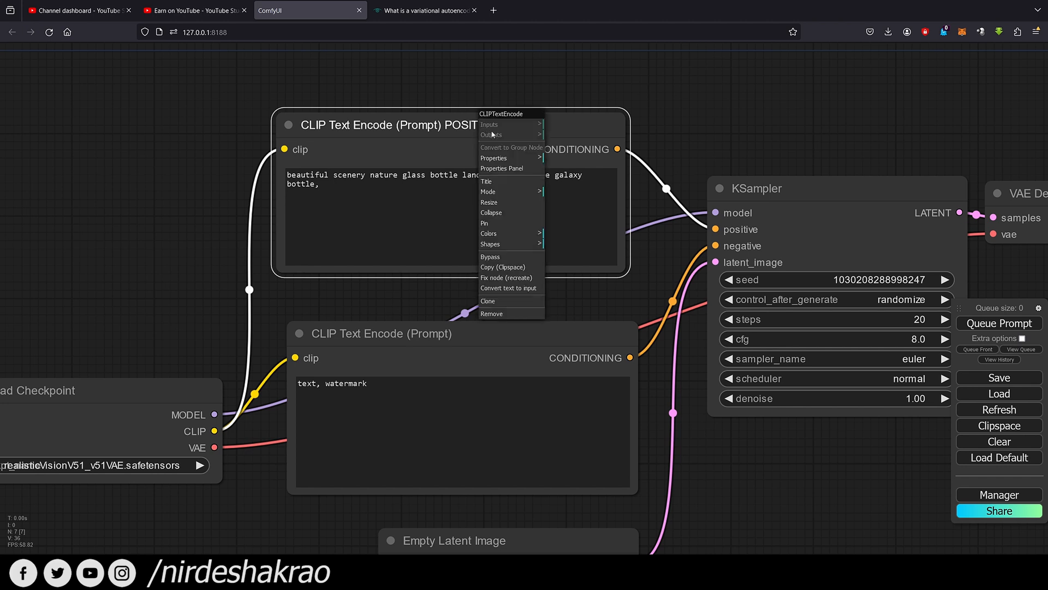
{"action": "left_click", "coordinate": [513, 234]}
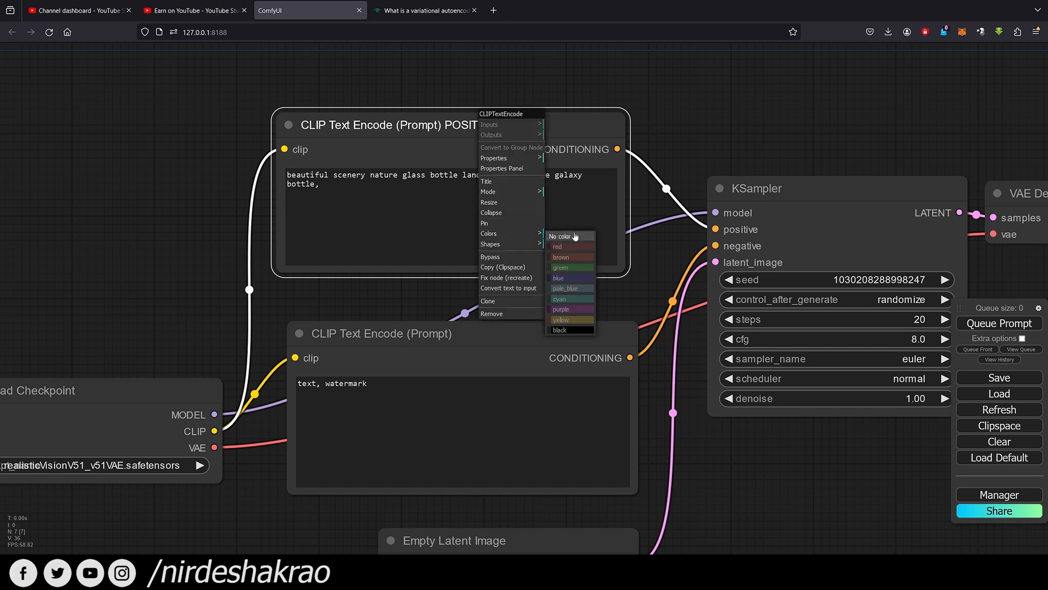
{"action": "left_click", "coordinate": [568, 267]}
{"action": "left_click_drag", "start_coordinate": [552, 122], "coordinate": [559, 127]}
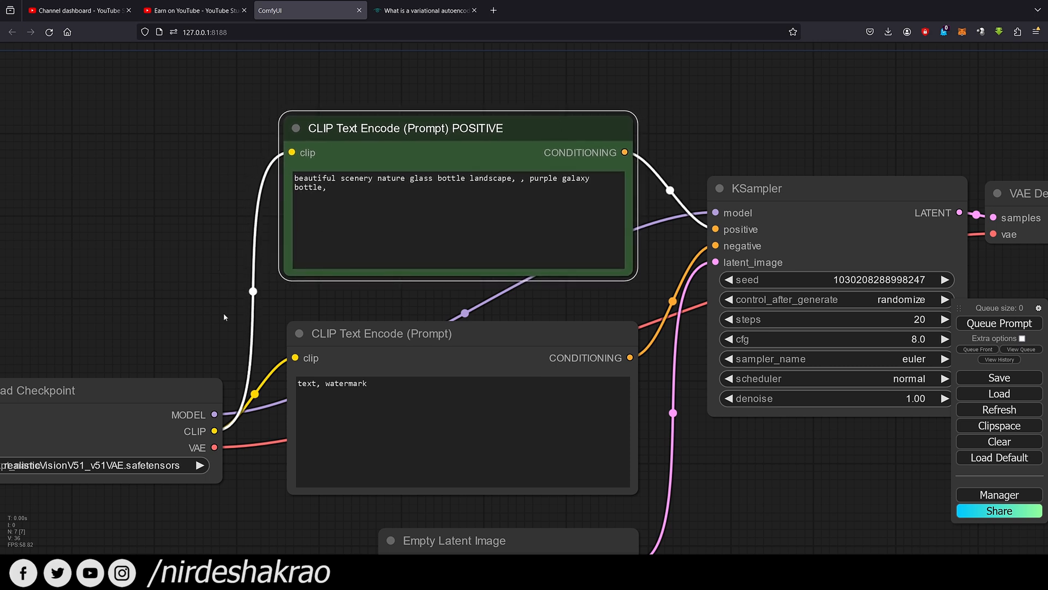
{"action": "left_click_drag", "start_coordinate": [438, 157], "coordinate": [441, 160]}
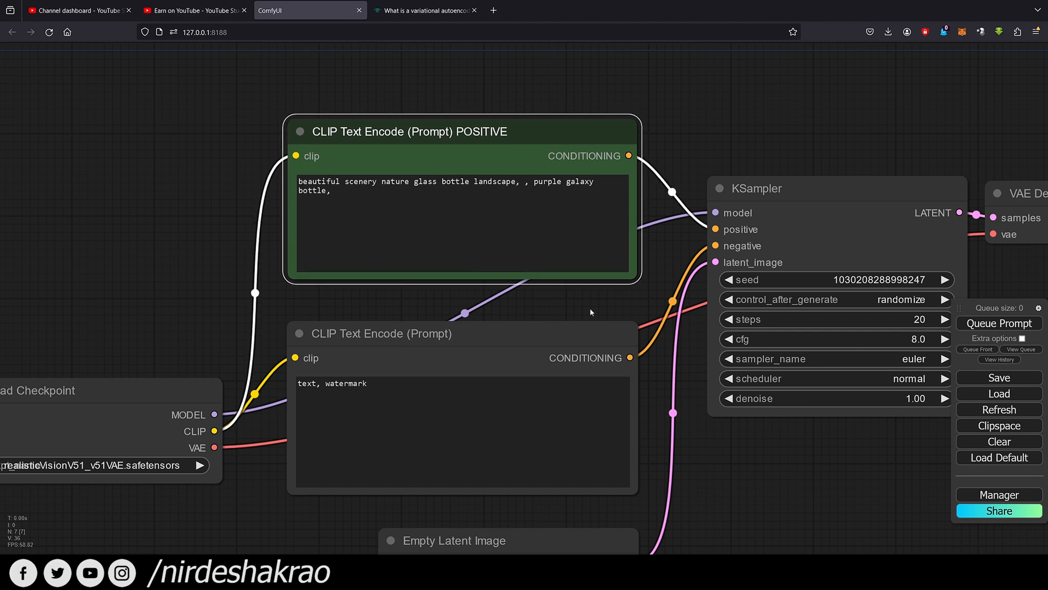
Color the "text, watermark" CLIP Text Encode node red and nudge it slightly under the POSITIVE node.
{"action": "left_click_drag", "start_coordinate": [613, 306], "coordinate": [562, 221]}
{"action": "left_click_drag", "start_coordinate": [525, 251], "coordinate": [526, 248]}
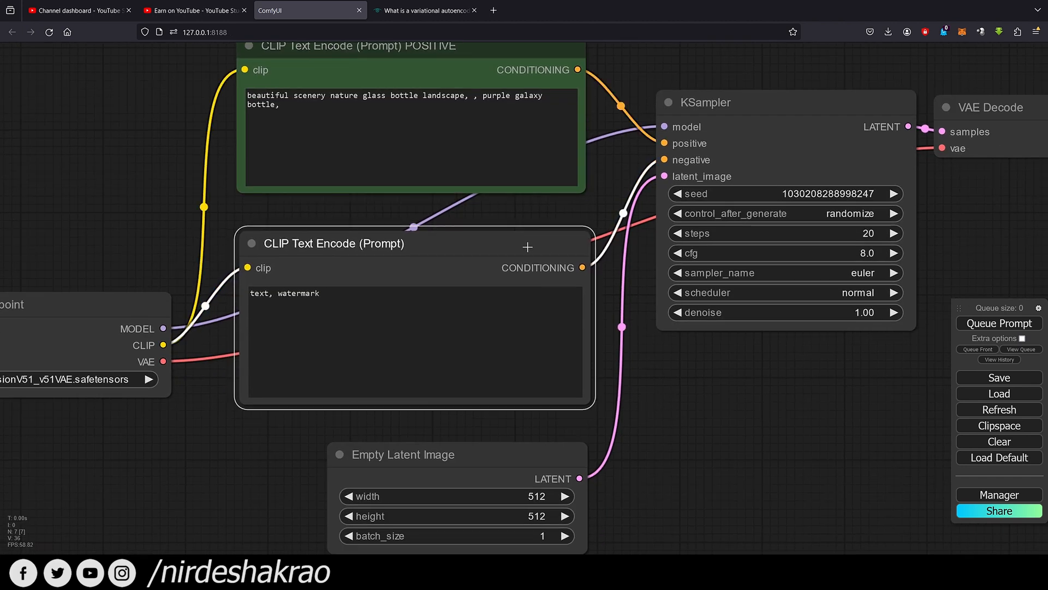
{"action": "right_click", "coordinate": [437, 240]}
{"action": "left_click", "coordinate": [465, 356]}
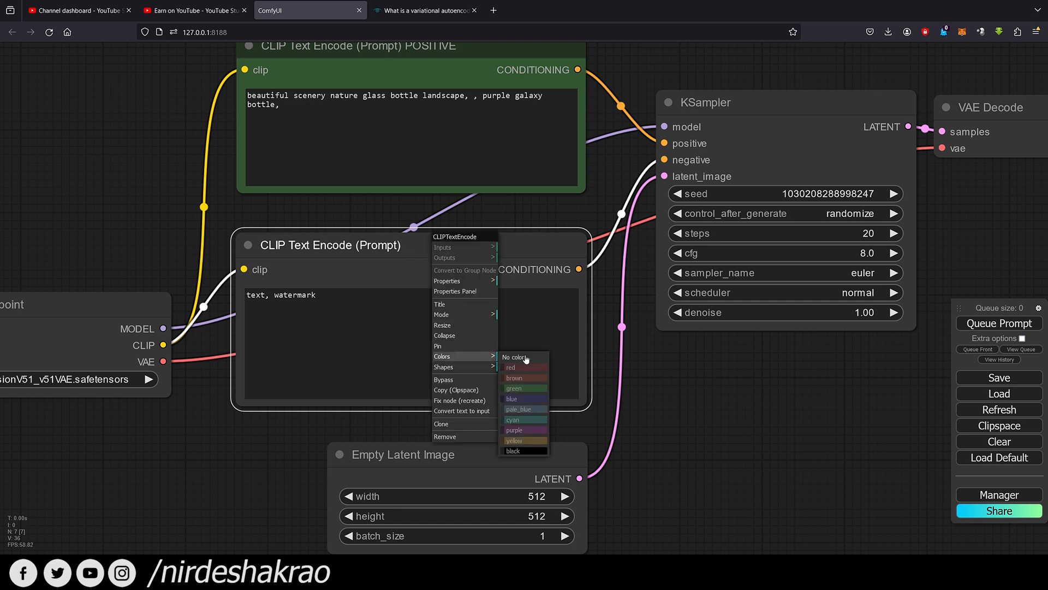
{"action": "left_click", "coordinate": [525, 367]}
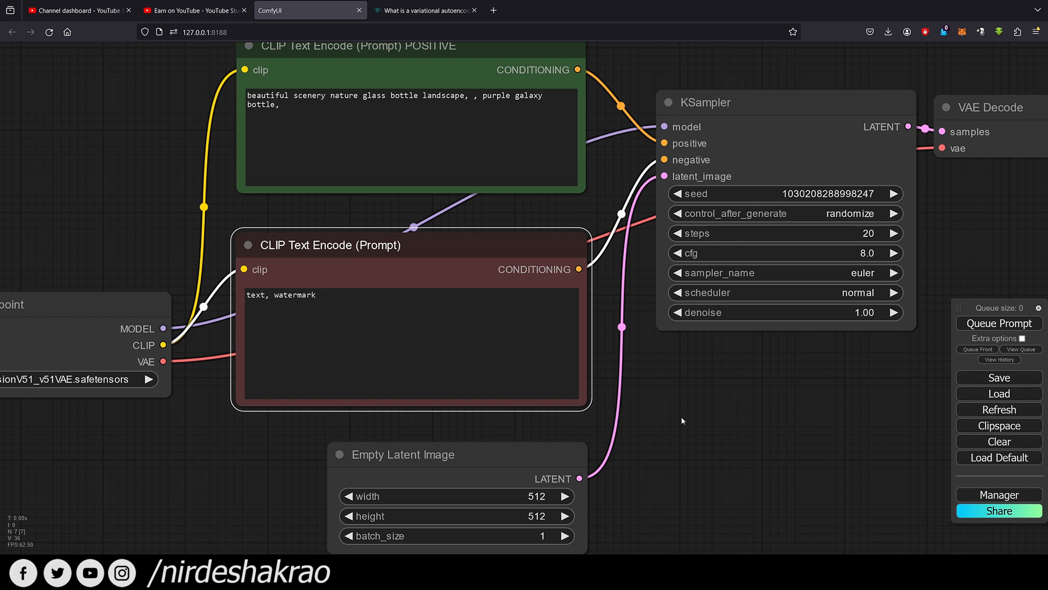
{"action": "scroll", "coordinate": [680, 415], "scroll_direction": "down", "scroll_amount": 3}
{"action": "left_click", "coordinate": [453, 162]}
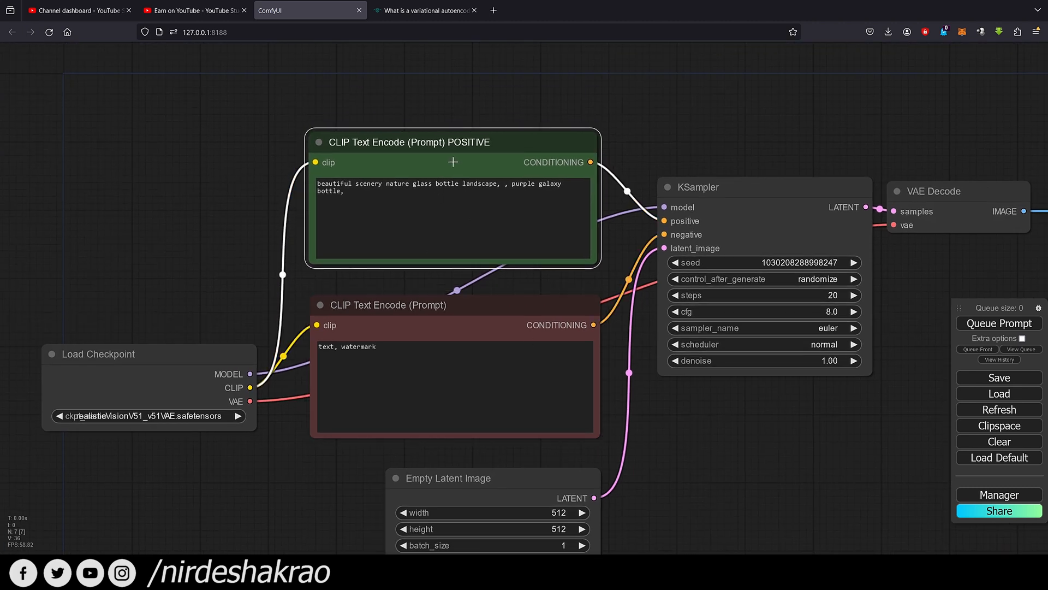
{"action": "left_click", "coordinate": [441, 344]}
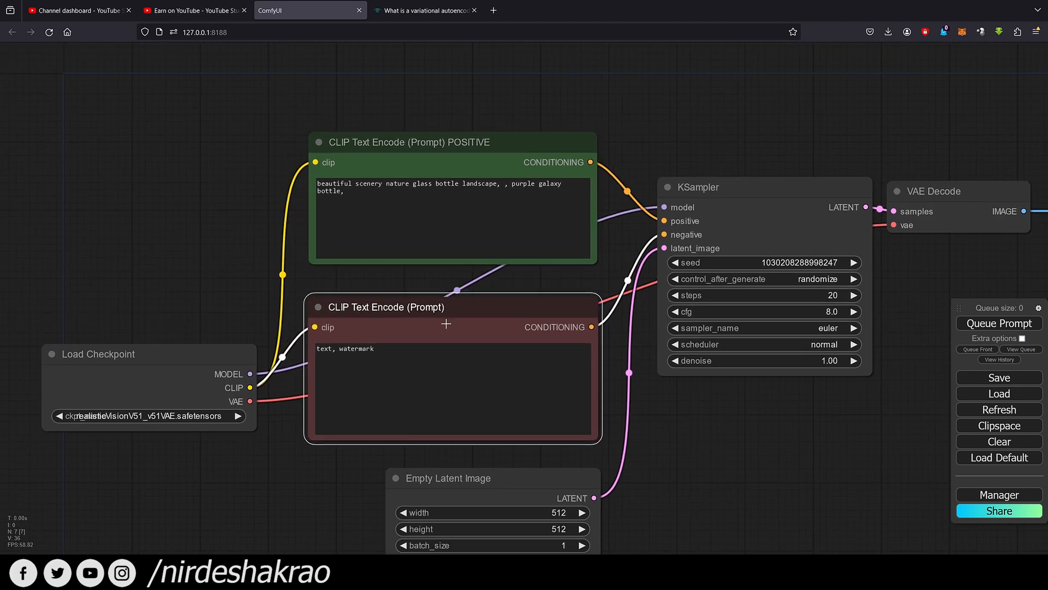
Retitle the red CLIP Text Encode node as "CLIP Text Encode (Prompt) NEGATIVE" and nudge the two prompt nodes slightly apart.
{"action": "scroll", "coordinate": [610, 360], "scroll_direction": "up", "scroll_amount": 1}
{"action": "left_click_drag", "start_coordinate": [632, 374], "coordinate": [574, 402]}
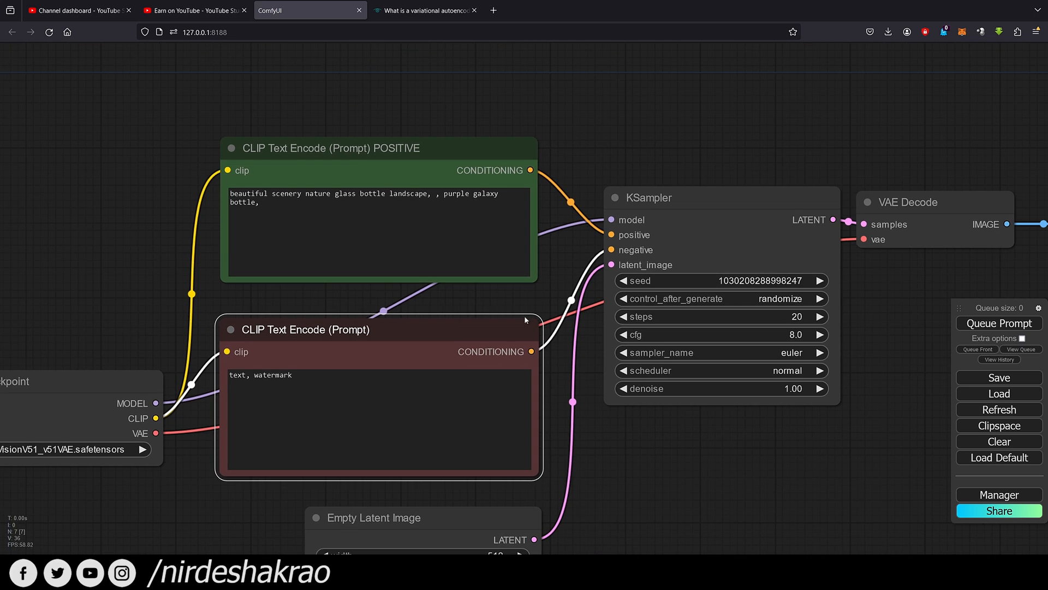
{"action": "scroll", "coordinate": [601, 295], "scroll_direction": "up", "scroll_amount": 2}
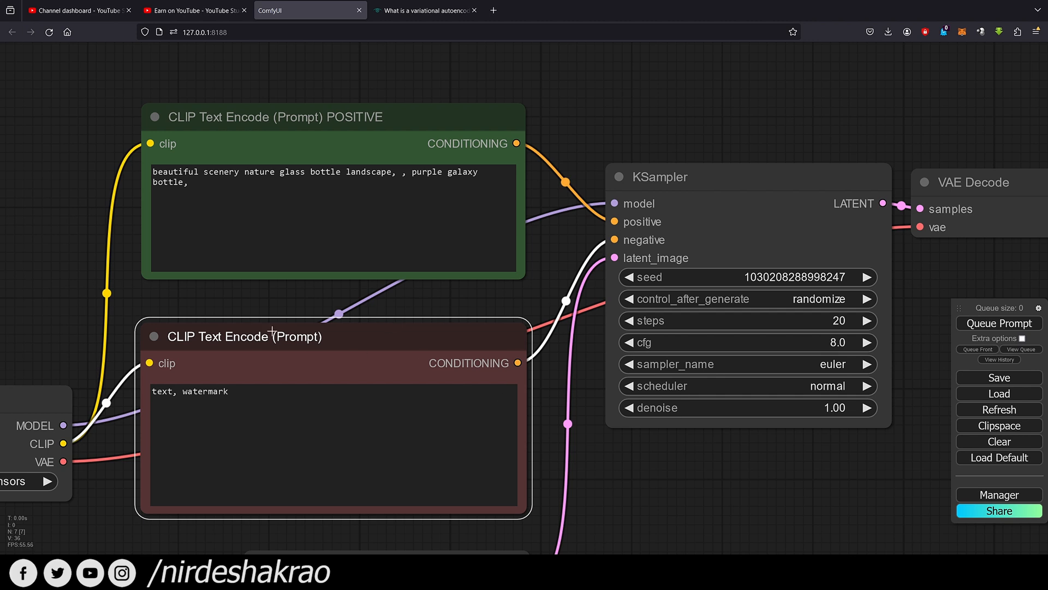
{"action": "scroll", "coordinate": [311, 294], "scroll_direction": "down", "scroll_amount": 1}
{"action": "left_click_drag", "start_coordinate": [303, 292], "coordinate": [351, 286]}
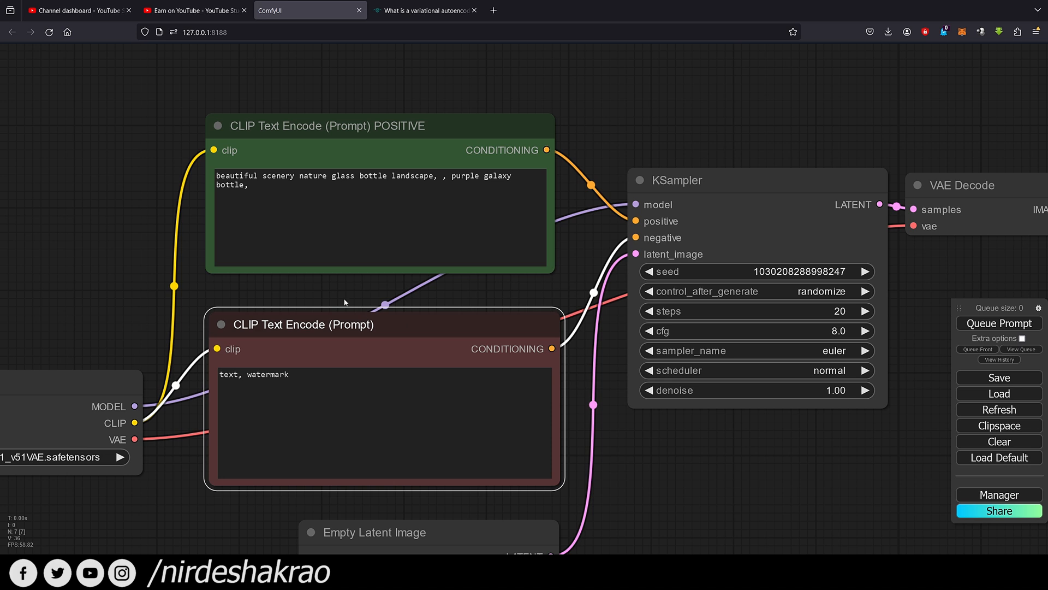
{"action": "scroll", "coordinate": [344, 302], "scroll_direction": "down", "scroll_amount": 2}
{"action": "scroll", "coordinate": [592, 408], "scroll_direction": "up", "scroll_amount": 1}
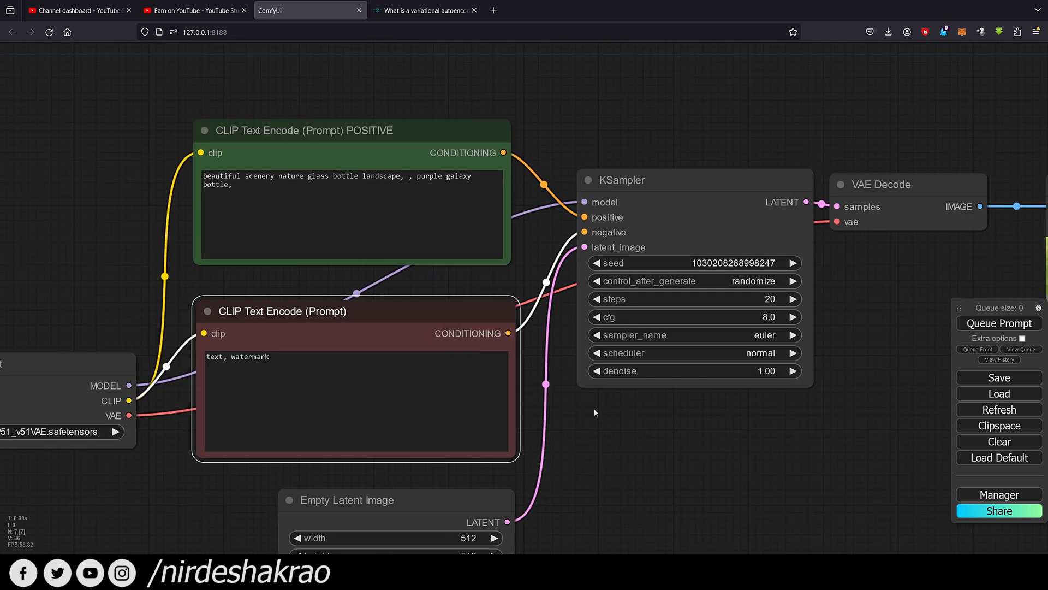
{"action": "left_click_drag", "start_coordinate": [591, 407], "coordinate": [698, 425]}
{"action": "scroll", "coordinate": [698, 425], "scroll_direction": "up", "scroll_amount": 1}
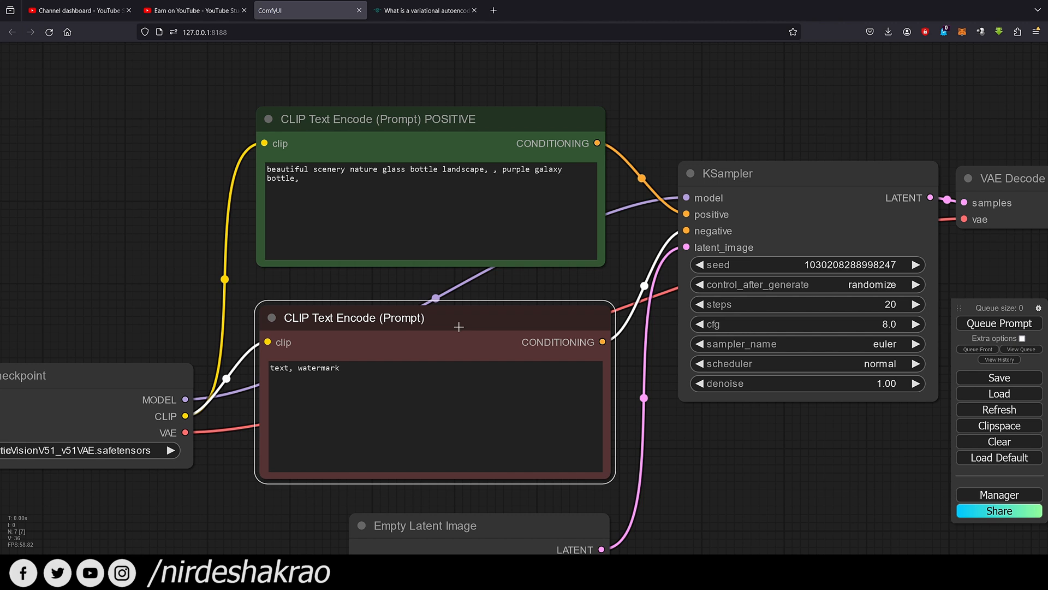
{"action": "right_click", "coordinate": [441, 322]}
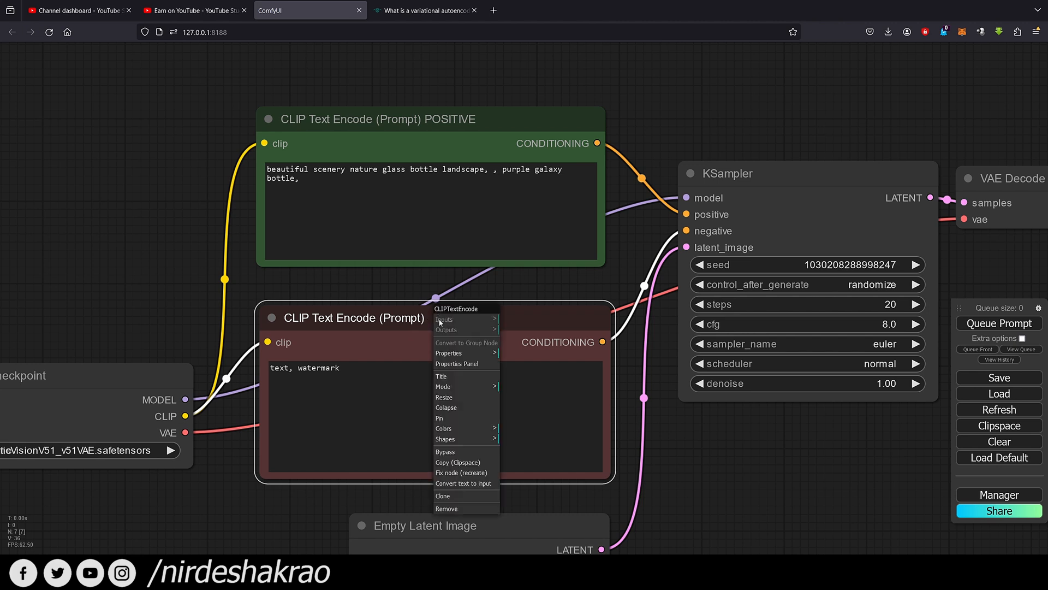
{"action": "left_click", "coordinate": [445, 376]}
{"action": "type", "text": "NEGATIVE"}
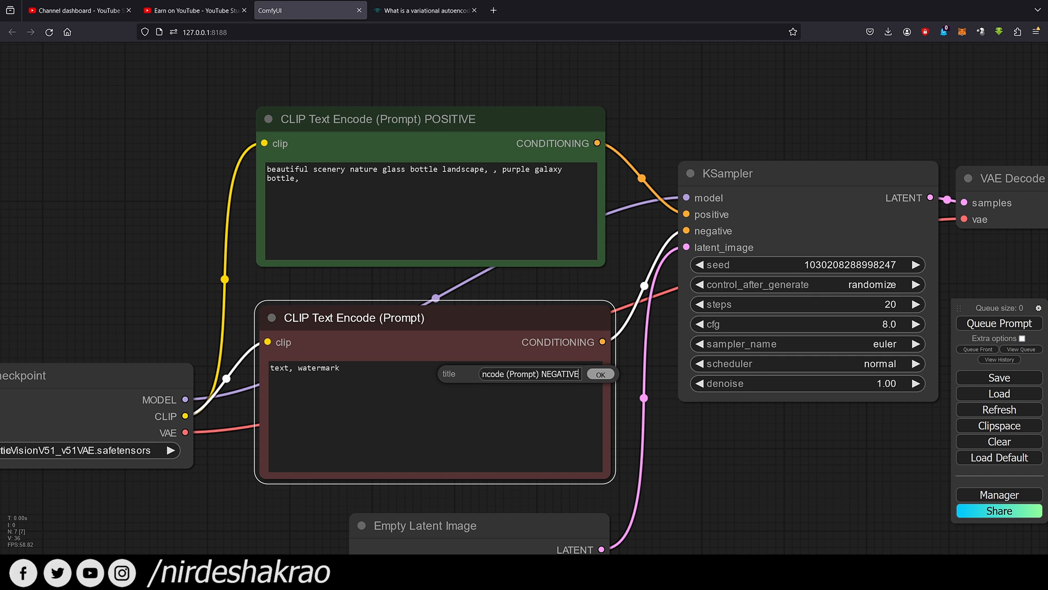
{"action": "key", "text": "Return"}
{"action": "left_click_drag", "start_coordinate": [473, 135], "coordinate": [473, 131]}
{"action": "left_click_drag", "start_coordinate": [473, 312], "coordinate": [473, 314]}
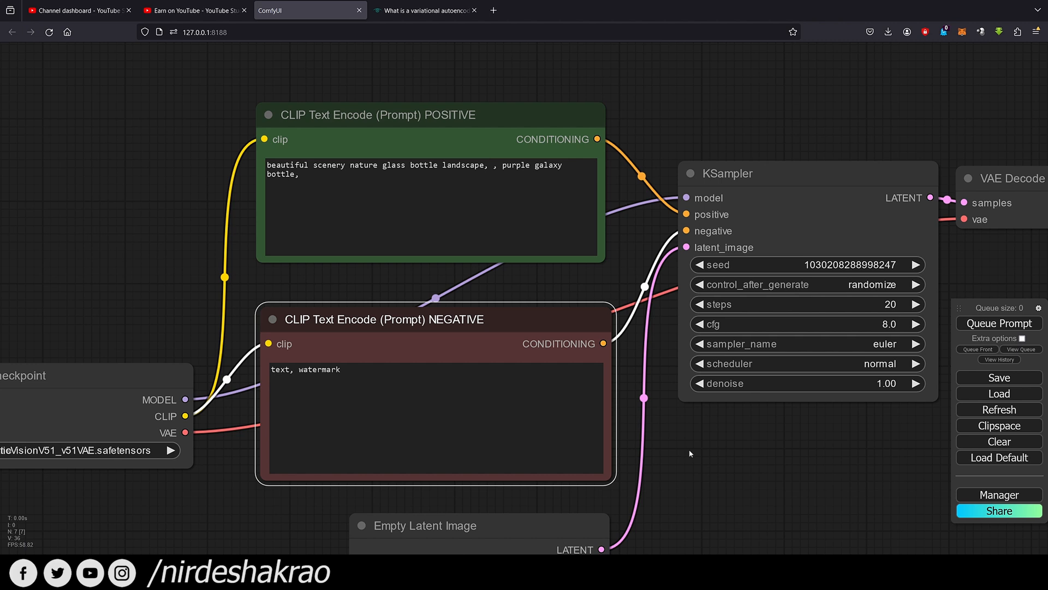
Select and slightly nudge the Load Checkpoint node to trace its MODEL, CLIP and VAE links across the whole workflow.
{"action": "scroll", "coordinate": [738, 388], "scroll_direction": "down", "scroll_amount": 3}
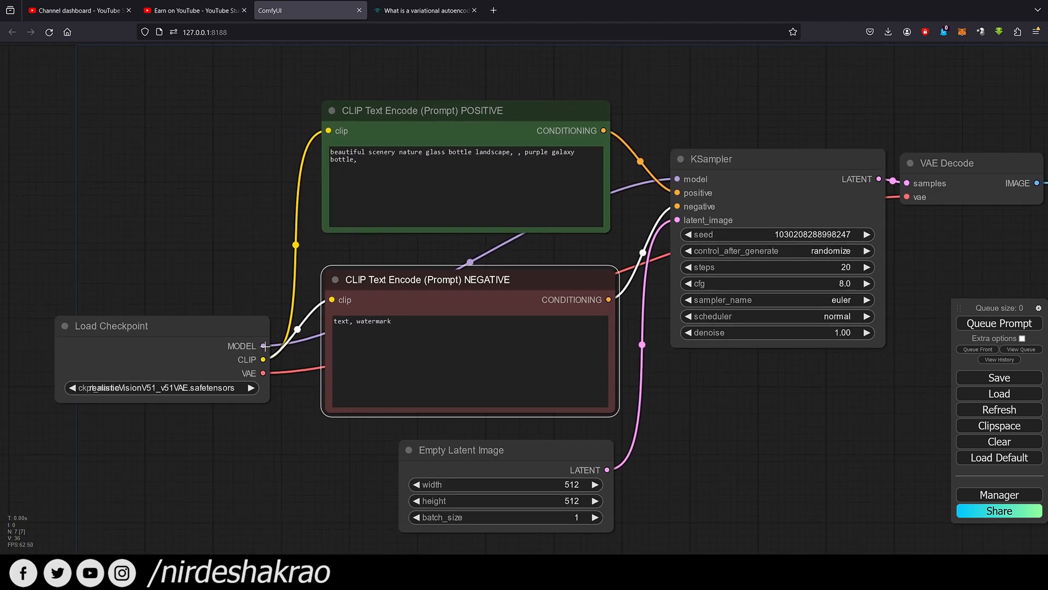
{"action": "mouse_move", "coordinate": [175, 338]}
{"action": "left_mouse_down"}
{"action": "mouse_move", "coordinate": [166, 332]}
{"action": "mouse_move", "coordinate": [182, 342]}
{"action": "left_mouse_up"}
{"action": "scroll", "coordinate": [563, 305], "scroll_direction": "down", "scroll_amount": 2}
{"action": "left_click_drag", "start_coordinate": [754, 418], "coordinate": [727, 415]}
{"action": "mouse_move", "coordinate": [246, 327]}
{"action": "left_mouse_down"}
{"action": "mouse_move", "coordinate": [243, 389]}
{"action": "mouse_move", "coordinate": [239, 304]}
{"action": "mouse_move", "coordinate": [223, 316]}
{"action": "mouse_move", "coordinate": [261, 326]}
{"action": "mouse_move", "coordinate": [244, 312]}
{"action": "mouse_move", "coordinate": [236, 322]}
{"action": "left_mouse_up"}
{"action": "left_click_drag", "start_coordinate": [621, 400], "coordinate": [562, 372]}
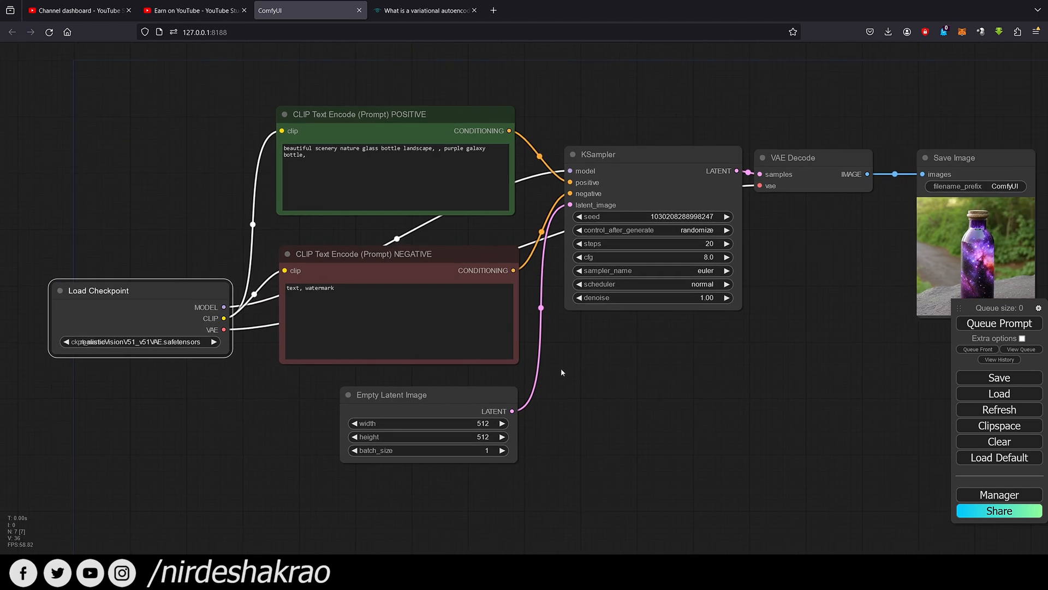
{"action": "left_click_drag", "start_coordinate": [833, 368], "coordinate": [746, 351]}
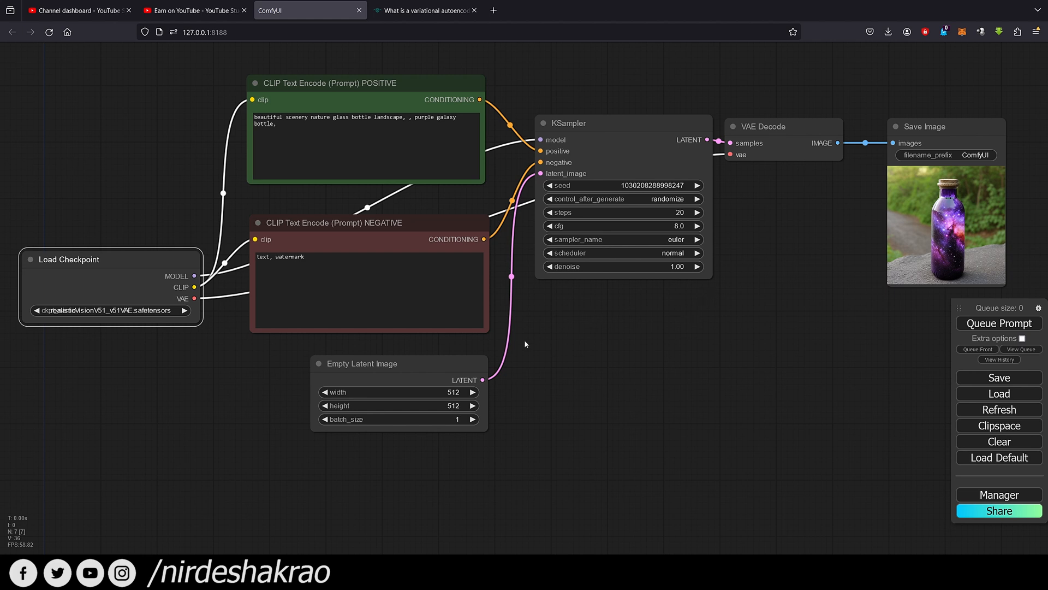
Trace the Load Checkpoint node's CLIP output into the POSITIVE and NEGATIVE prompt nodes.
{"action": "scroll", "coordinate": [554, 346], "scroll_direction": "down", "scroll_amount": 1}
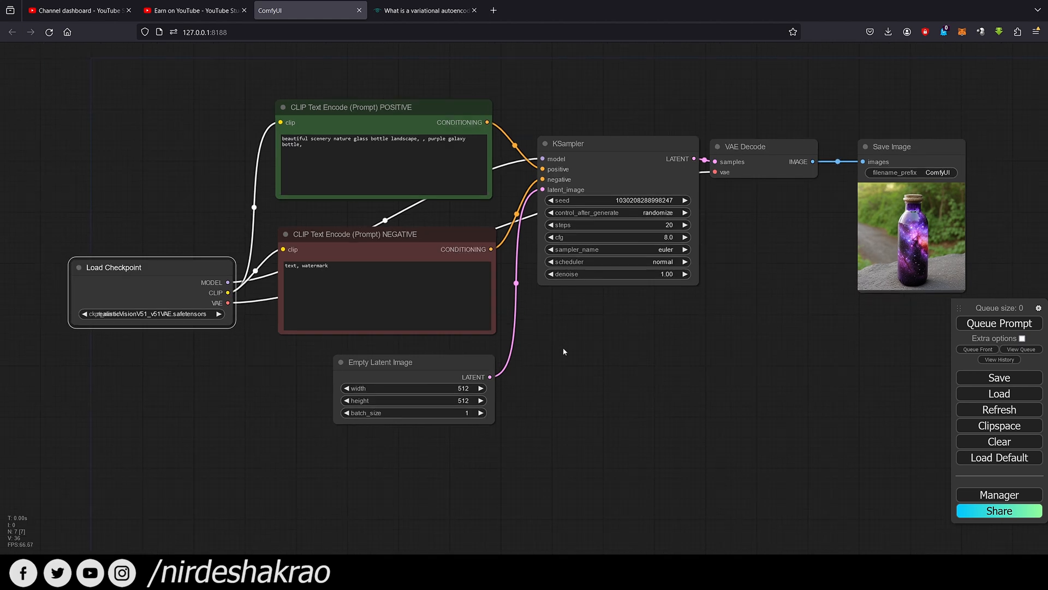
{"action": "left_click_drag", "start_coordinate": [561, 348], "coordinate": [662, 416]}
{"action": "scroll", "coordinate": [391, 421], "scroll_direction": "up", "scroll_amount": 4}
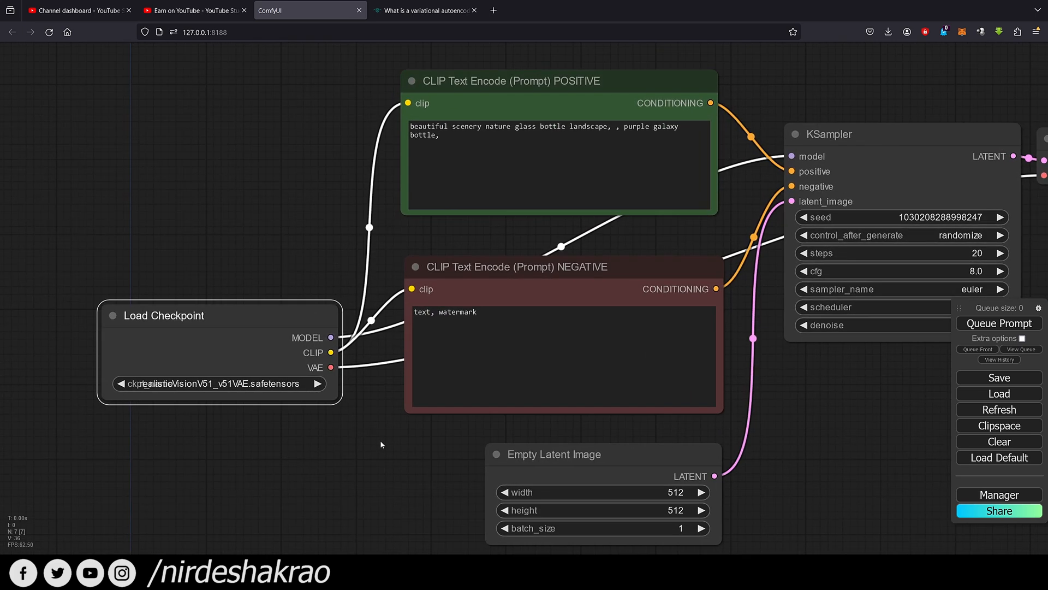
{"action": "left_click_drag", "start_coordinate": [237, 329], "coordinate": [230, 330]}
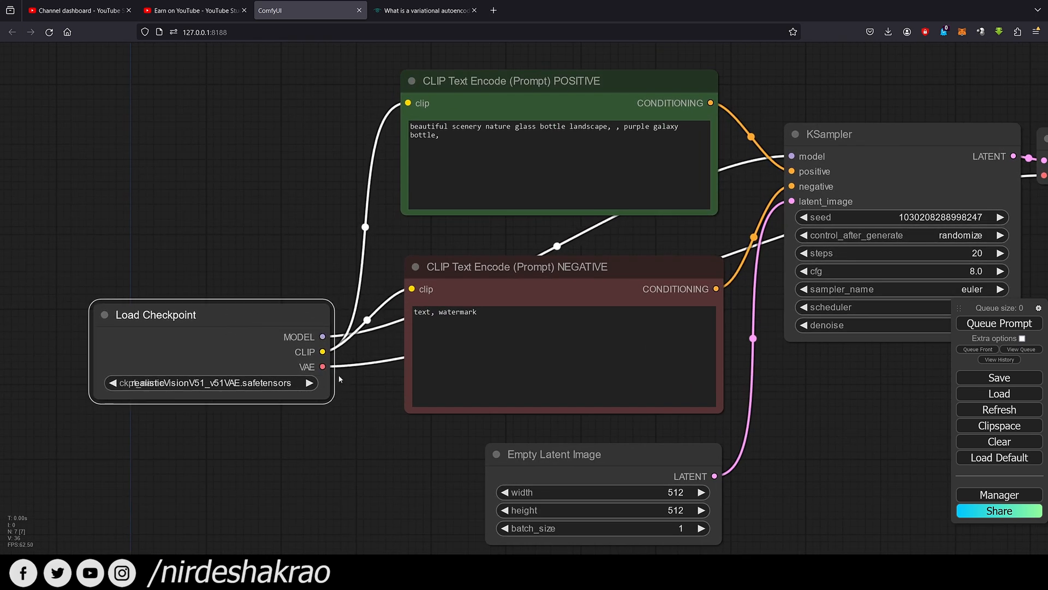
{"action": "scroll", "coordinate": [330, 373], "scroll_direction": "up", "scroll_amount": 2}
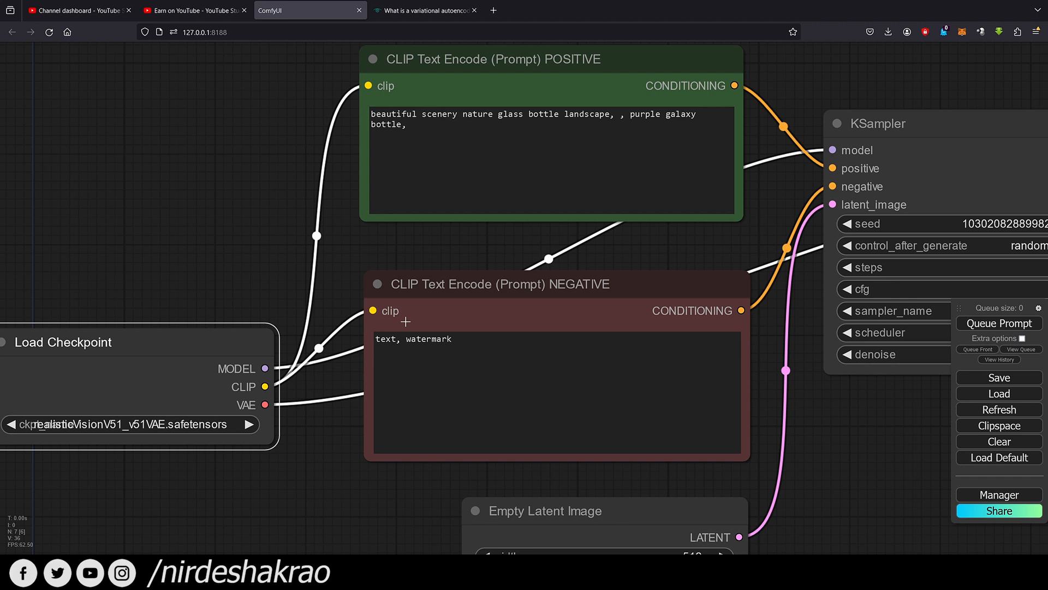
{"action": "scroll", "coordinate": [445, 294], "scroll_direction": "down", "scroll_amount": 2}
Examine what feeds the KSampler by selecting it, Load Checkpoint, and the POSITIVE and NEGATIVE prompt nodes in turn.
{"action": "left_click_drag", "start_coordinate": [647, 260], "coordinate": [506, 294]}
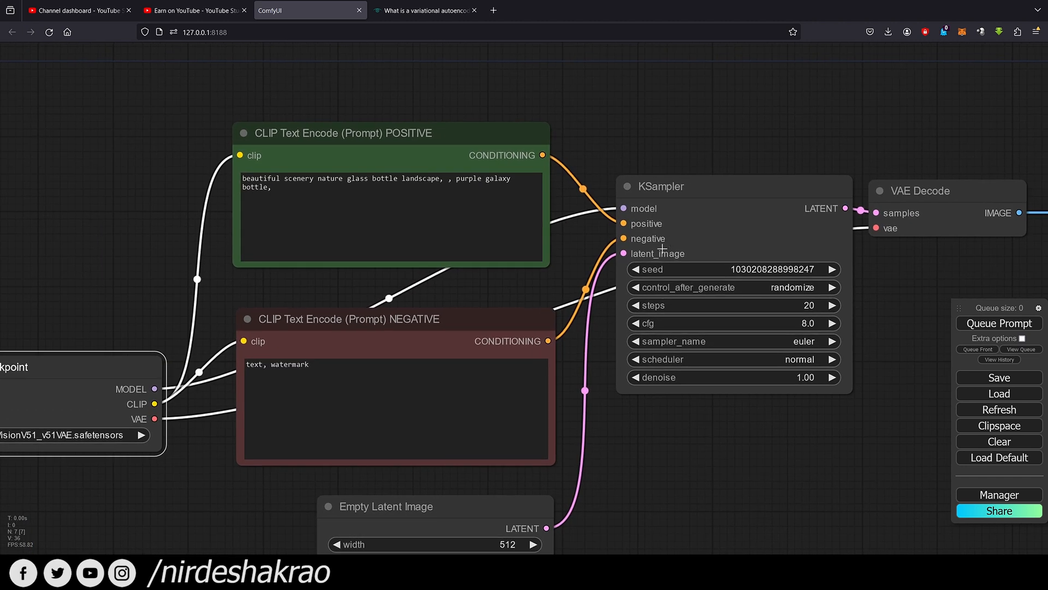
{"action": "left_click_drag", "start_coordinate": [685, 199], "coordinate": [684, 197]}
{"action": "left_click_drag", "start_coordinate": [959, 277], "coordinate": [919, 265]}
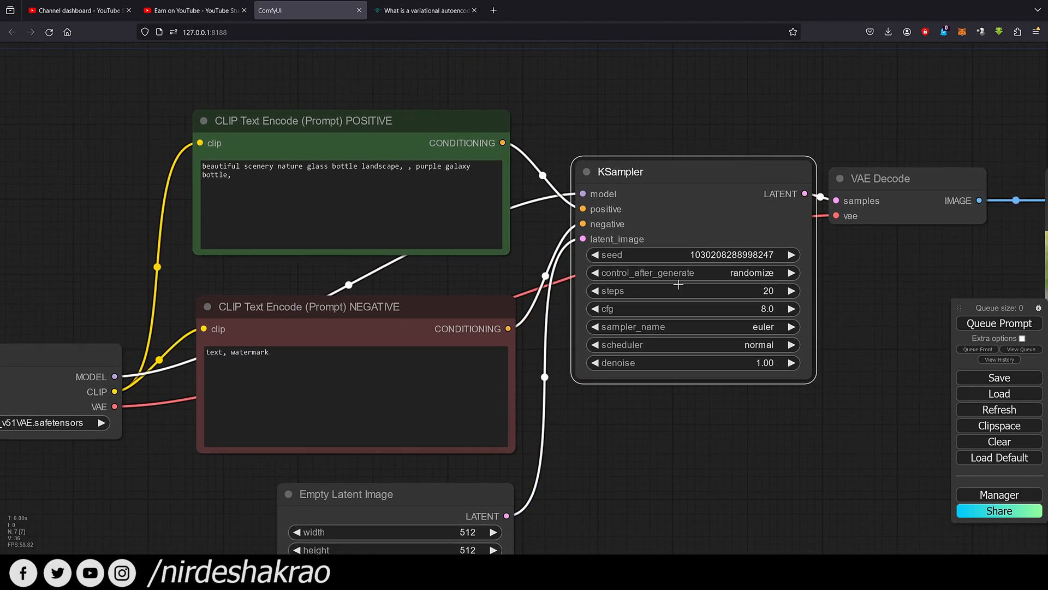
{"action": "scroll", "coordinate": [735, 314], "scroll_direction": "down", "scroll_amount": 1}
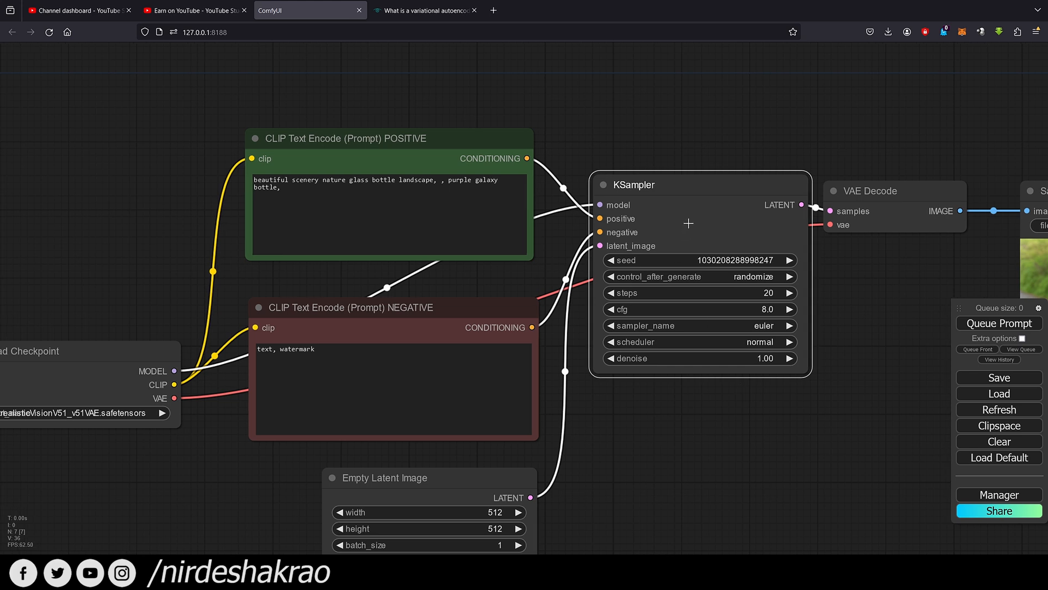
{"action": "left_click_drag", "start_coordinate": [104, 372], "coordinate": [101, 369]}
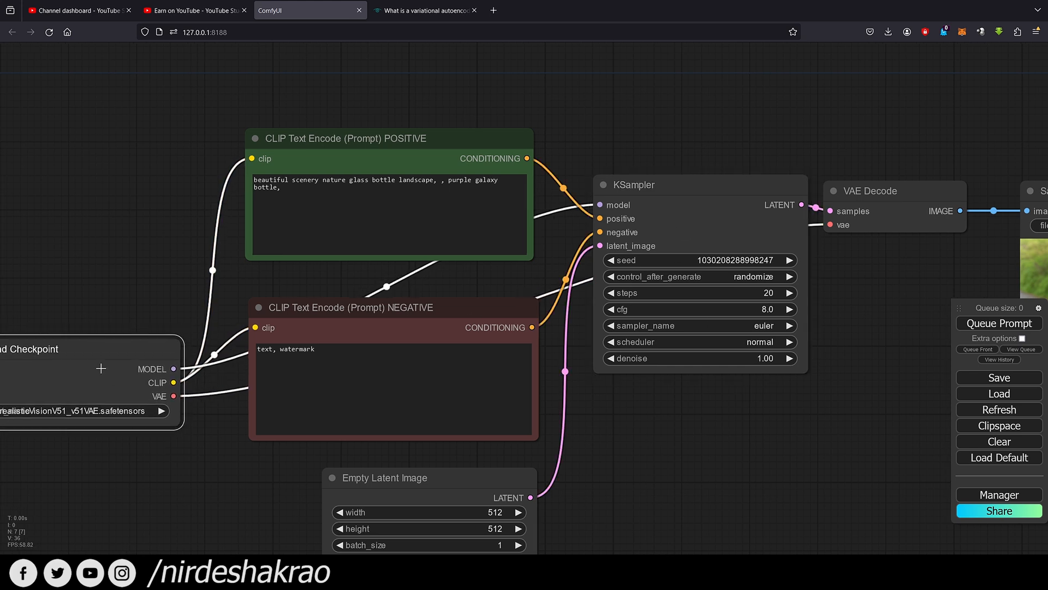
{"action": "left_click_drag", "start_coordinate": [657, 195], "coordinate": [611, 221]}
{"action": "left_click", "coordinate": [486, 143]}
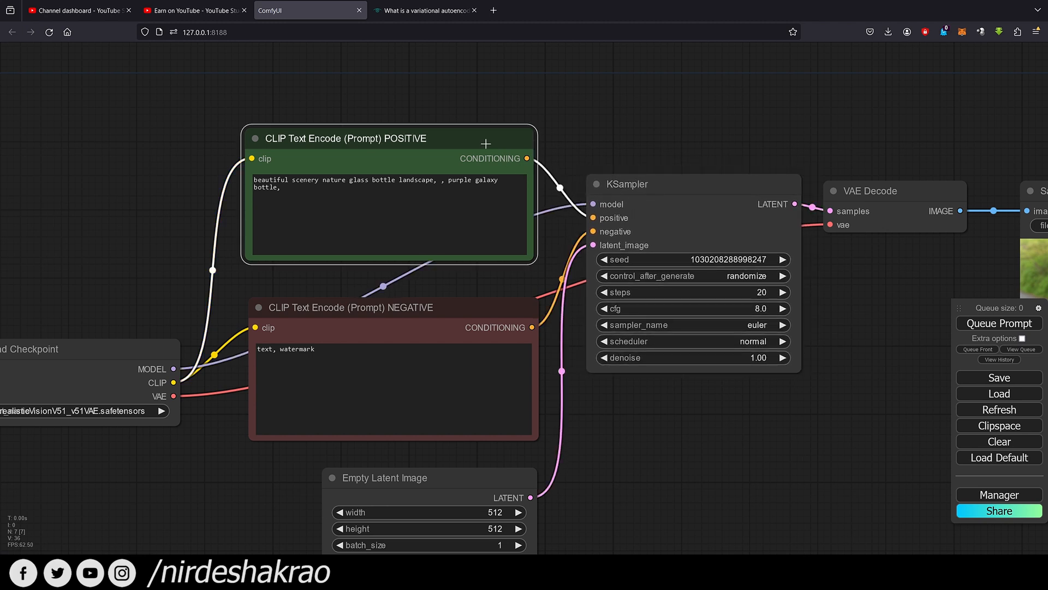
{"action": "left_click", "coordinate": [485, 319]}
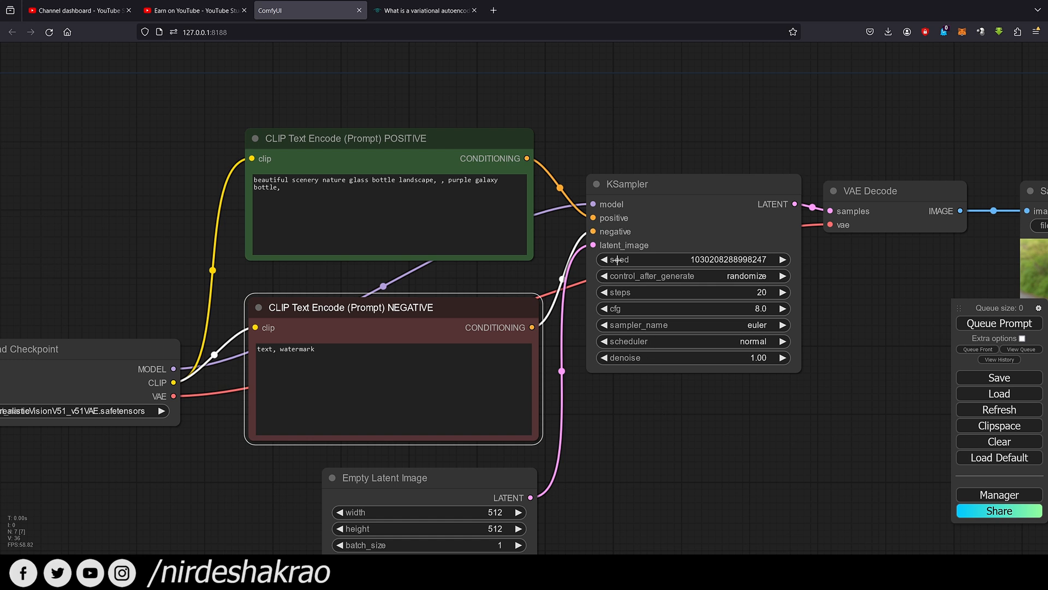
Follow the Empty Latent Image link to the KSampler's latent_image input and select the KSampler node.
{"action": "scroll", "coordinate": [616, 254], "scroll_direction": "up", "scroll_amount": 1}
{"action": "scroll", "coordinate": [469, 461], "scroll_direction": "down", "scroll_amount": 2}
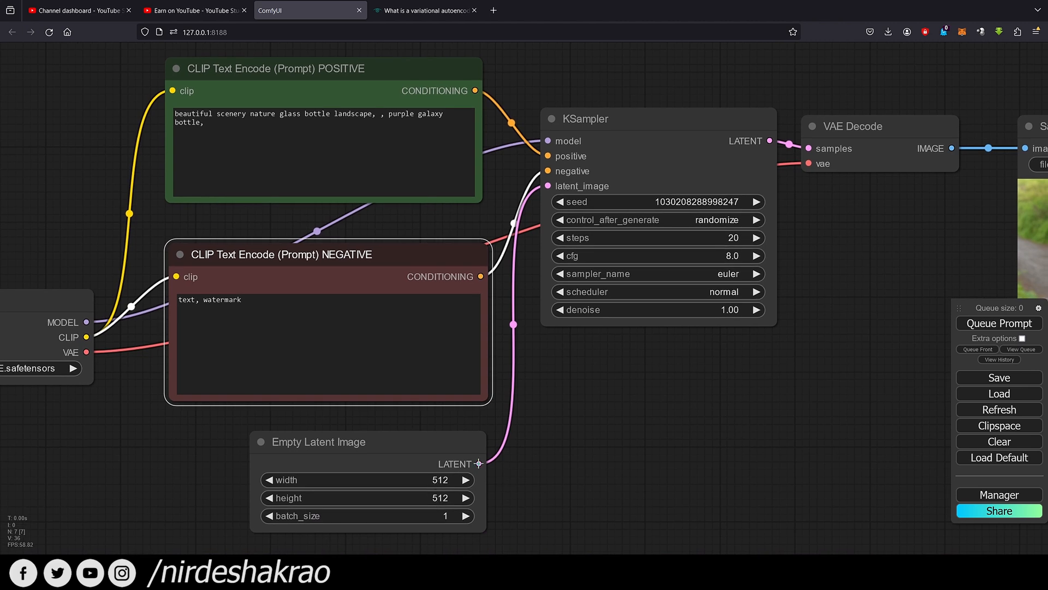
{"action": "scroll", "coordinate": [165, 250], "scroll_direction": "up", "scroll_amount": 1}
{"action": "left_click_drag", "start_coordinate": [640, 162], "coordinate": [640, 158]}
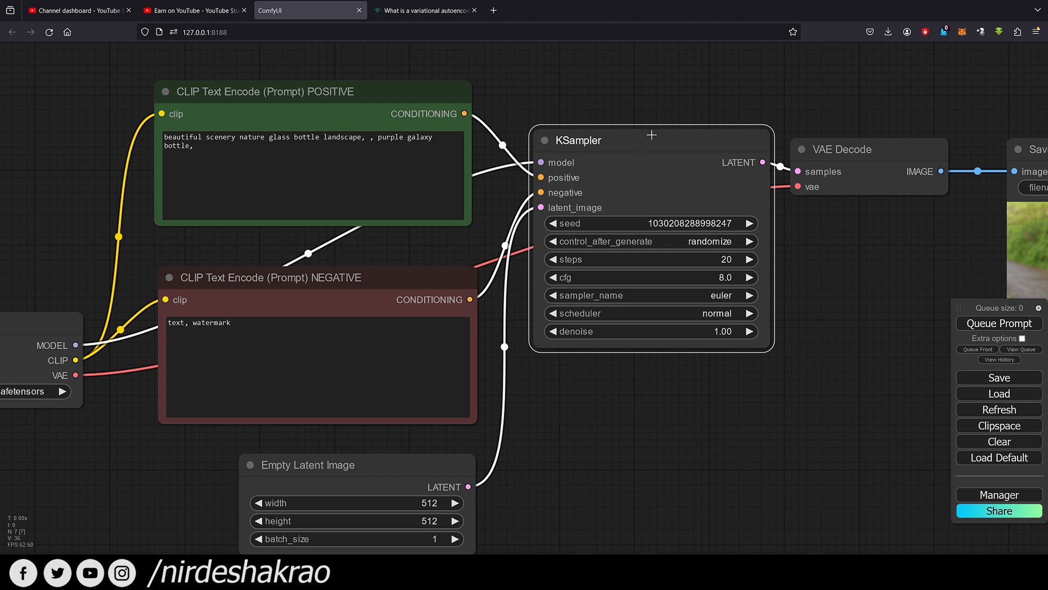
{"action": "left_click_drag", "start_coordinate": [637, 96], "coordinate": [650, 113]}
Highlight the prompt texts in the POSITIVE and NEGATIVE nodes to compare what each sends to the KSampler.
{"action": "left_click_drag", "start_coordinate": [243, 188], "coordinate": [161, 144]}
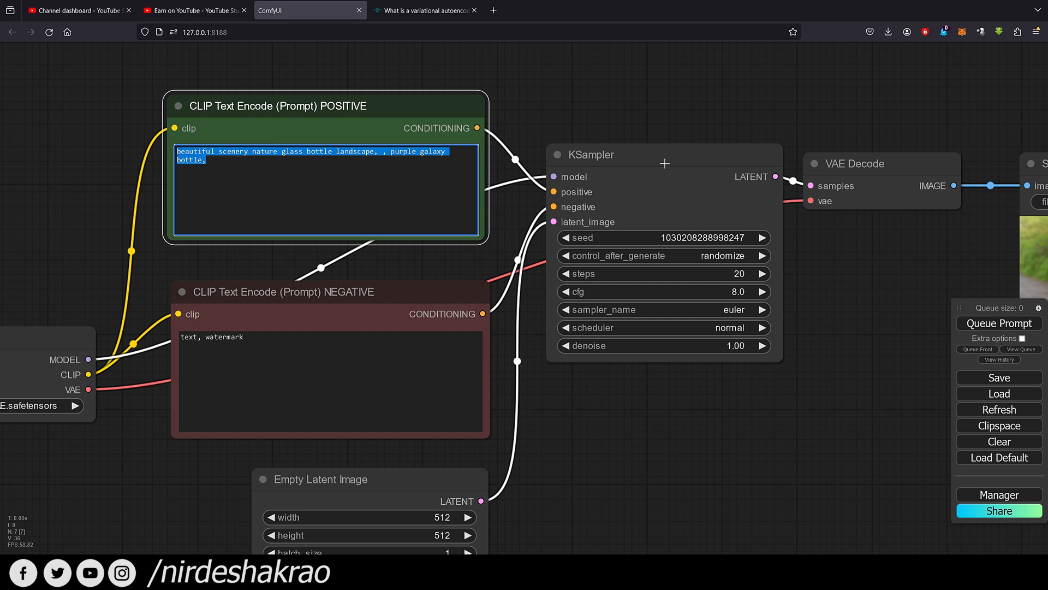
{"action": "left_click_drag", "start_coordinate": [293, 395], "coordinate": [183, 327]}
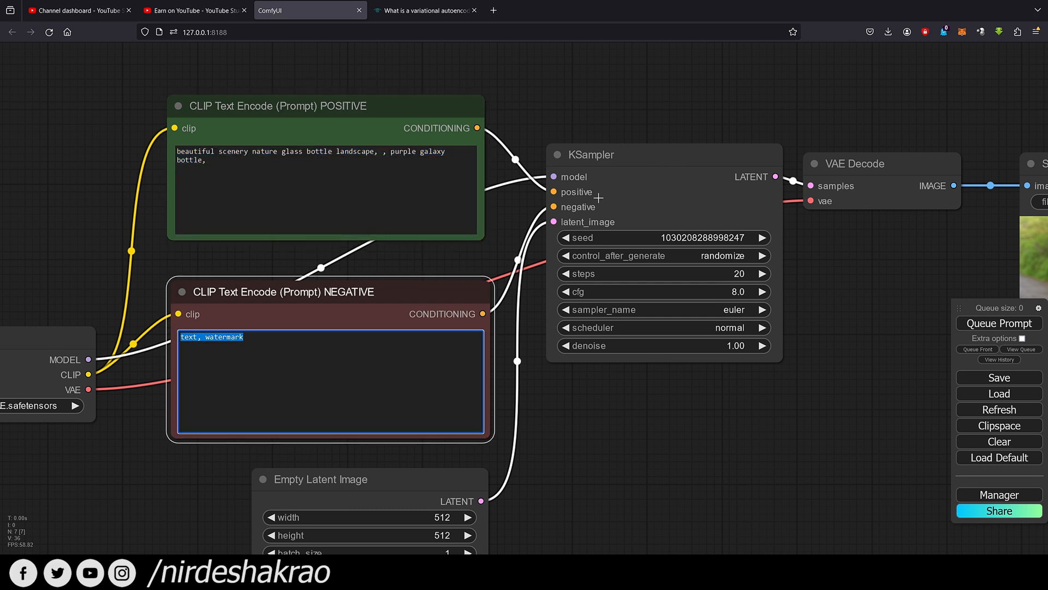
{"action": "left_click", "coordinate": [300, 214]}
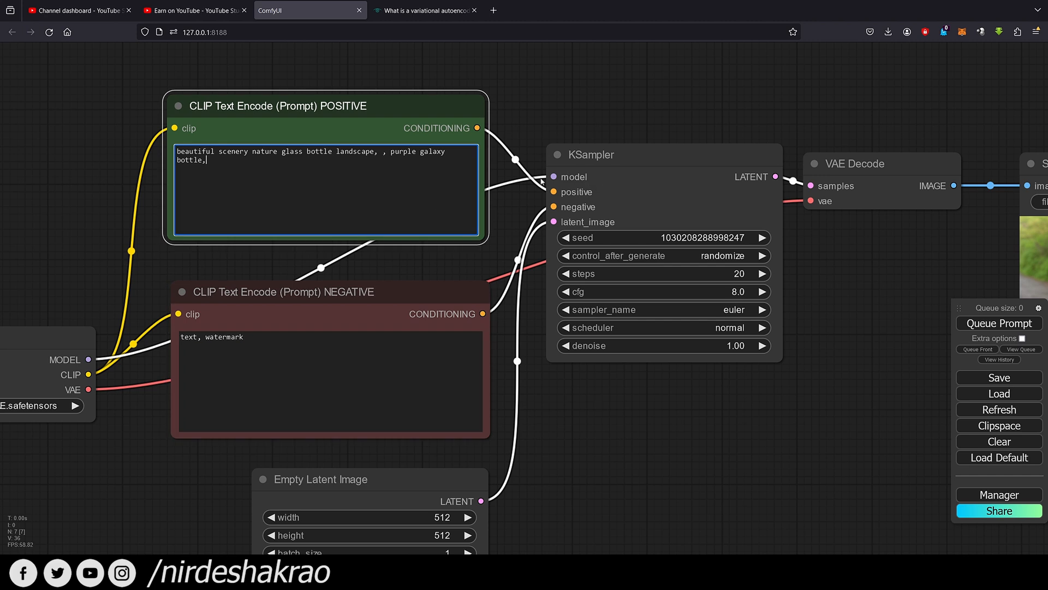
Select the Load Checkpoint and Empty Latent Image nodes in turn to review their connections into the KSampler.
{"action": "left_click_drag", "start_coordinate": [30, 357], "coordinate": [44, 351]}
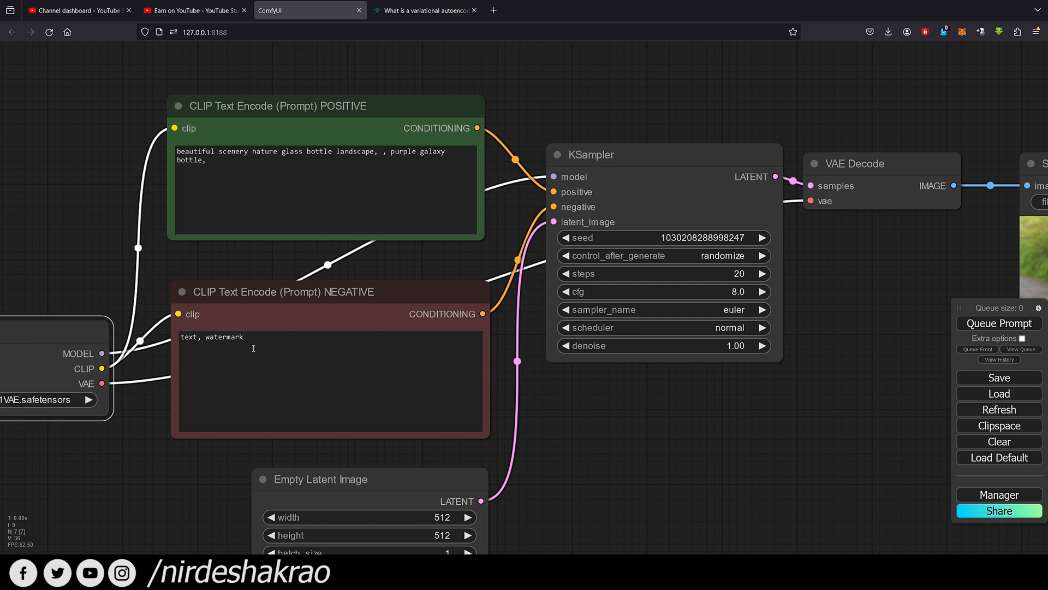
{"action": "left_click_drag", "start_coordinate": [545, 454], "coordinate": [669, 425]}
{"action": "left_click_drag", "start_coordinate": [755, 439], "coordinate": [641, 435]}
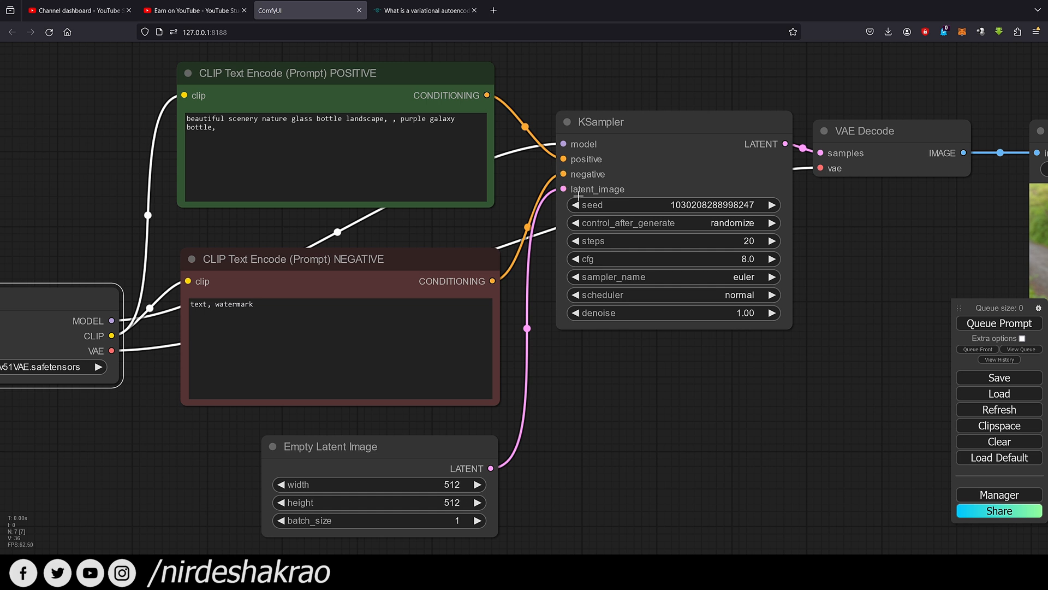
{"action": "left_click_drag", "start_coordinate": [421, 465], "coordinate": [422, 460]}
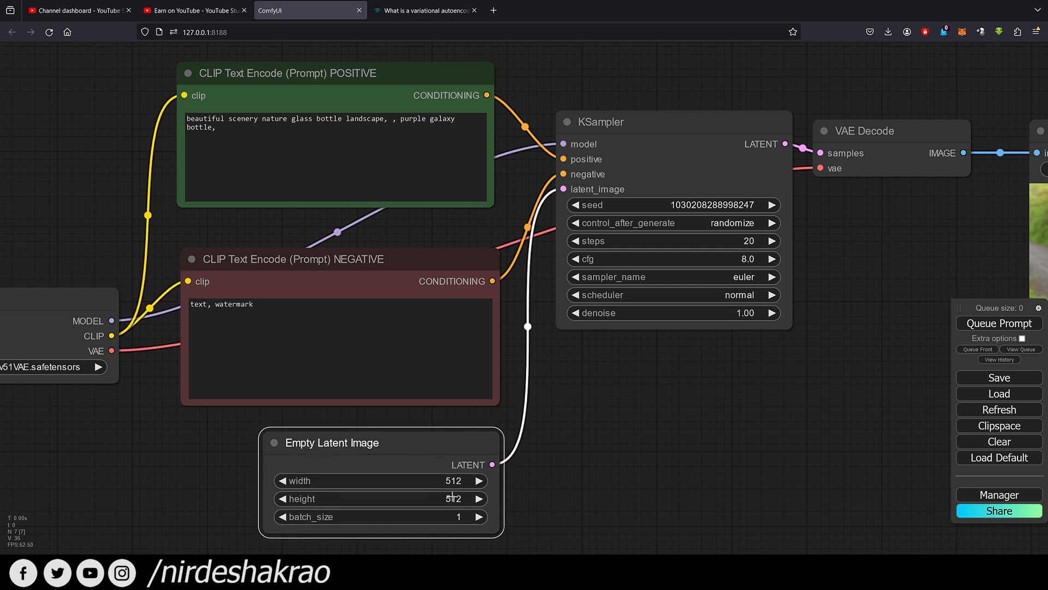
{"action": "left_click_drag", "start_coordinate": [595, 464], "coordinate": [540, 487]}
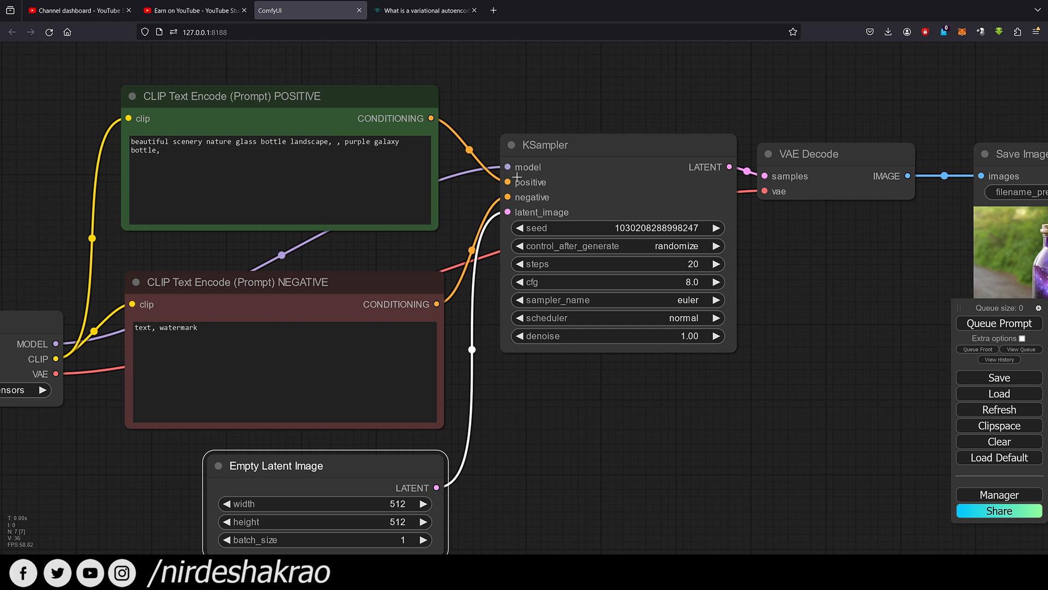
Select the VAE Decode node and examine its samples and vae inputs and its image link to Save Image.
{"action": "left_click_drag", "start_coordinate": [806, 311], "coordinate": [656, 378]}
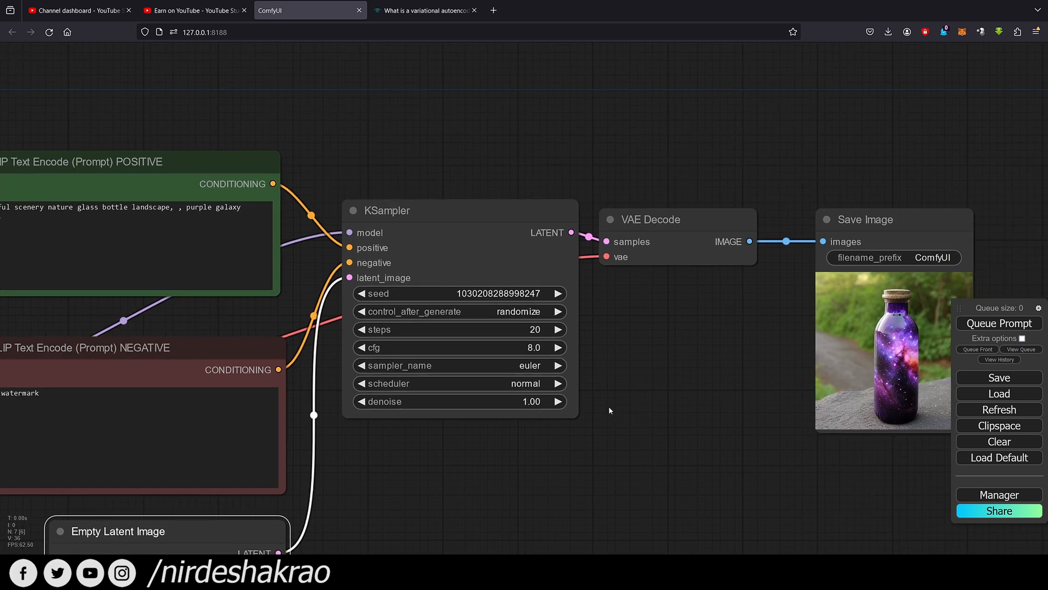
{"action": "left_click_drag", "start_coordinate": [633, 364], "coordinate": [627, 338]}
{"action": "left_click_drag", "start_coordinate": [668, 194], "coordinate": [674, 191]}
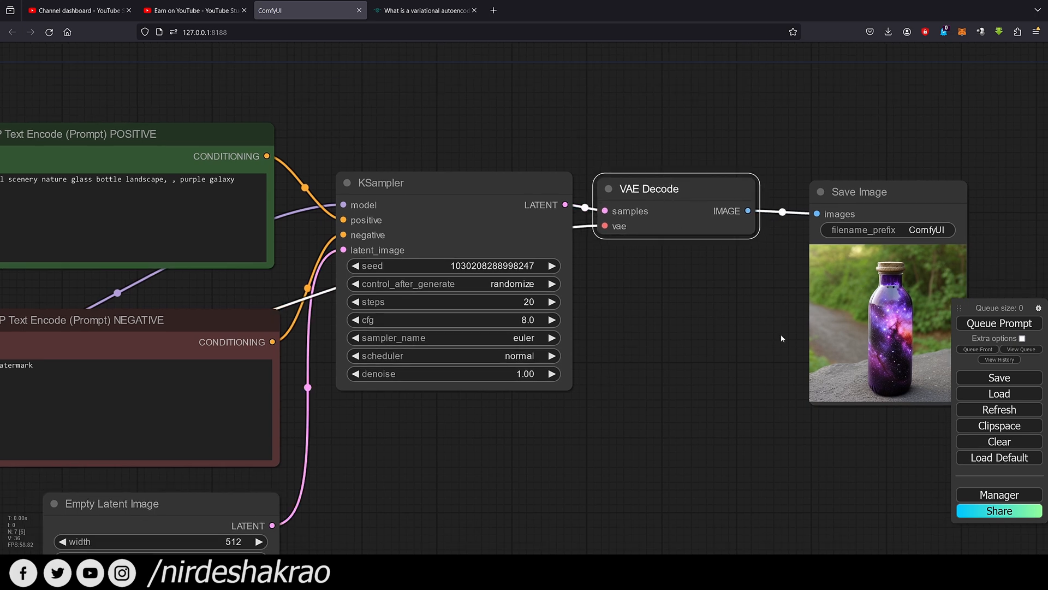
{"action": "left_click_drag", "start_coordinate": [707, 343], "coordinate": [720, 346]}
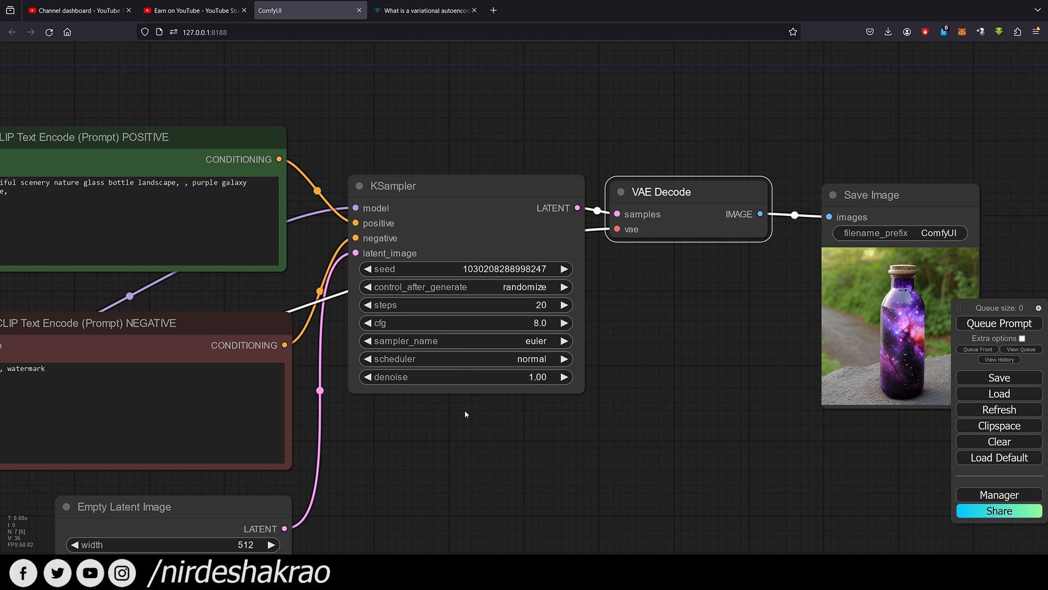
{"action": "scroll", "coordinate": [491, 426], "scroll_direction": "up", "scroll_amount": 1}
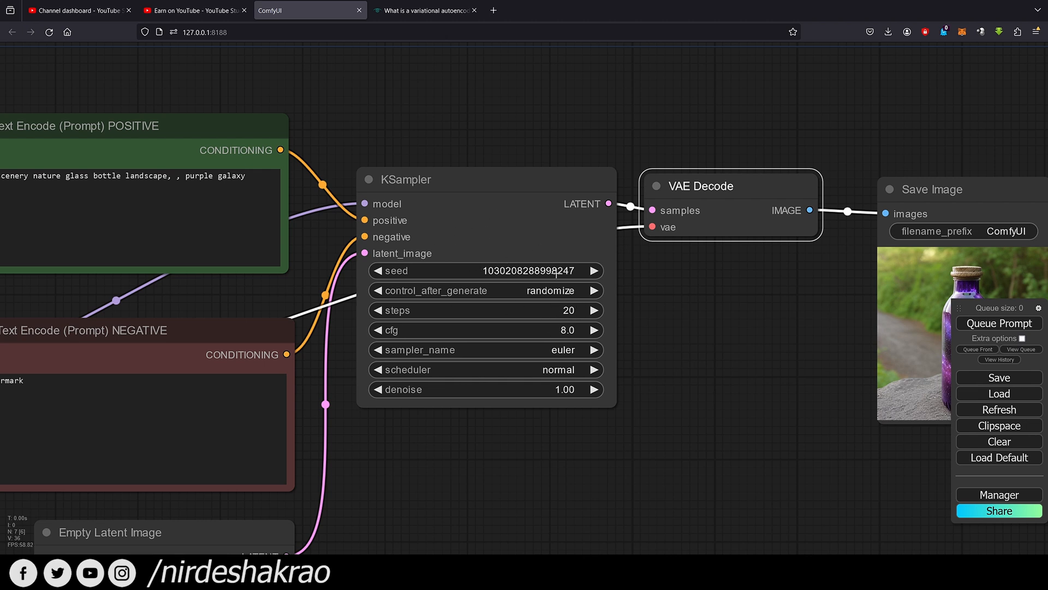
{"action": "left_click_drag", "start_coordinate": [783, 354], "coordinate": [738, 350]}
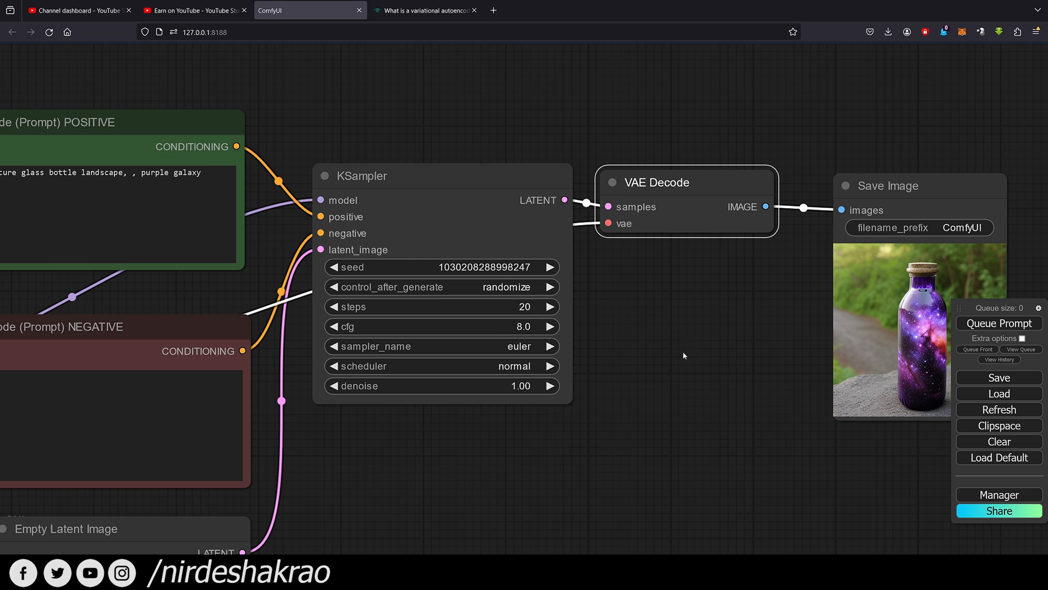
Set the KSampler's sampler_name to euler_ancestral and look through the available scheduler options.
{"action": "left_click_drag", "start_coordinate": [674, 355], "coordinate": [633, 355]}
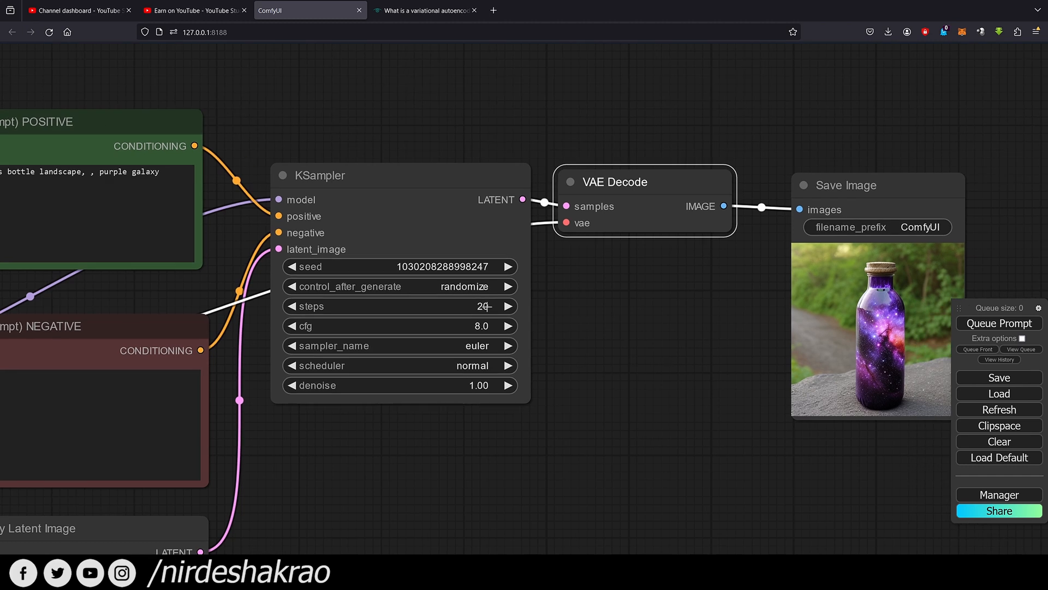
{"action": "left_click_drag", "start_coordinate": [569, 333], "coordinate": [577, 333]}
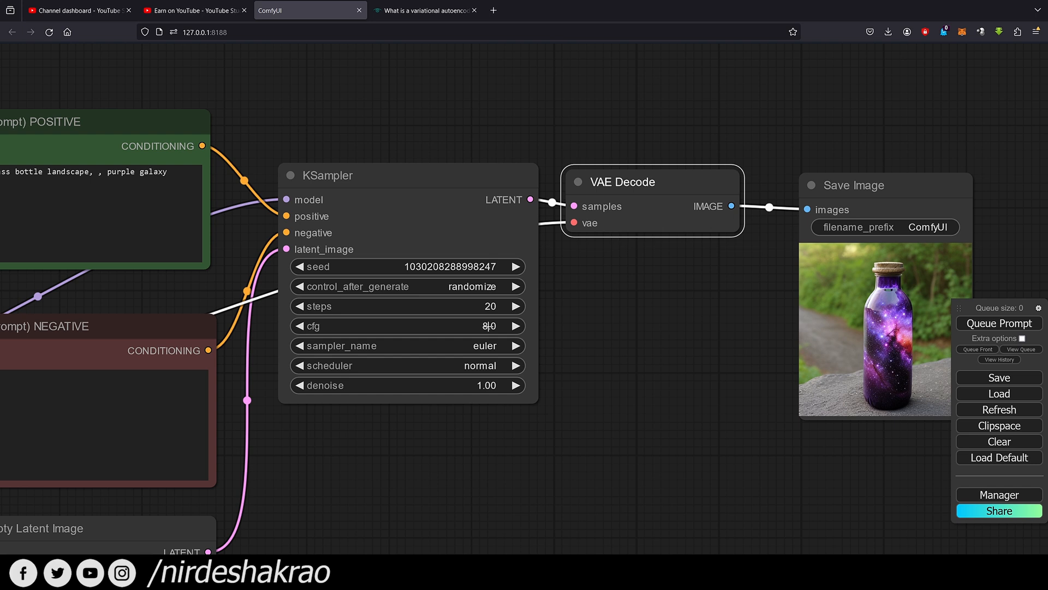
{"action": "left_click", "coordinate": [494, 345]}
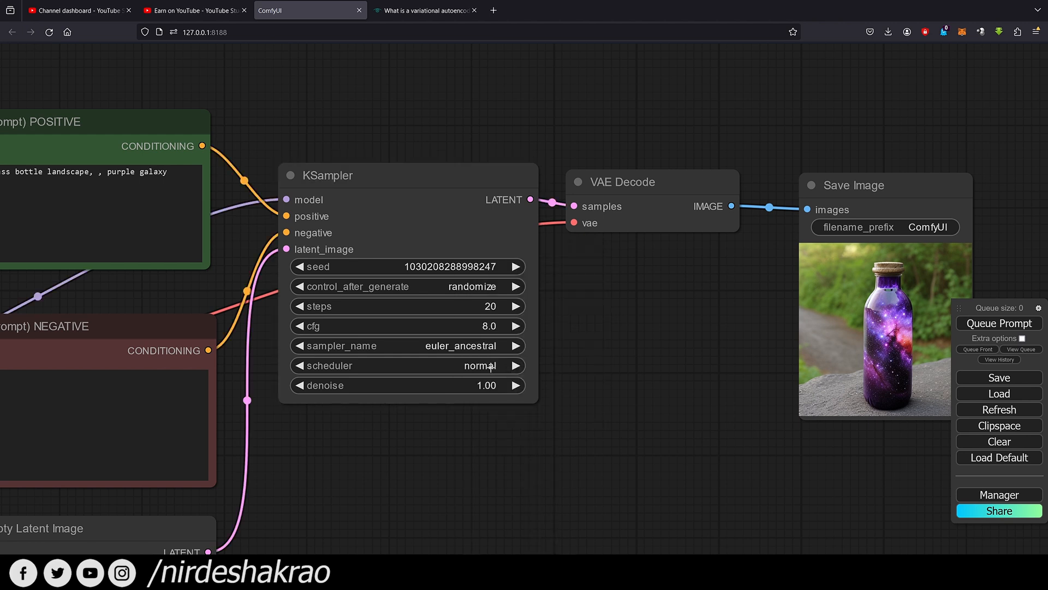
{"action": "left_click", "coordinate": [476, 367]}
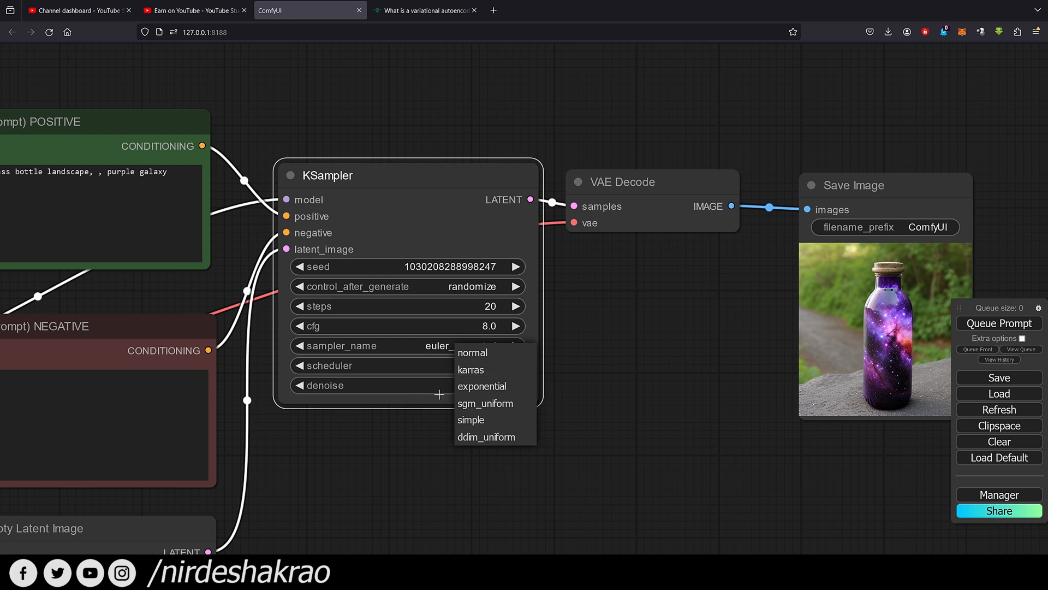
{"action": "left_click", "coordinate": [562, 404]}
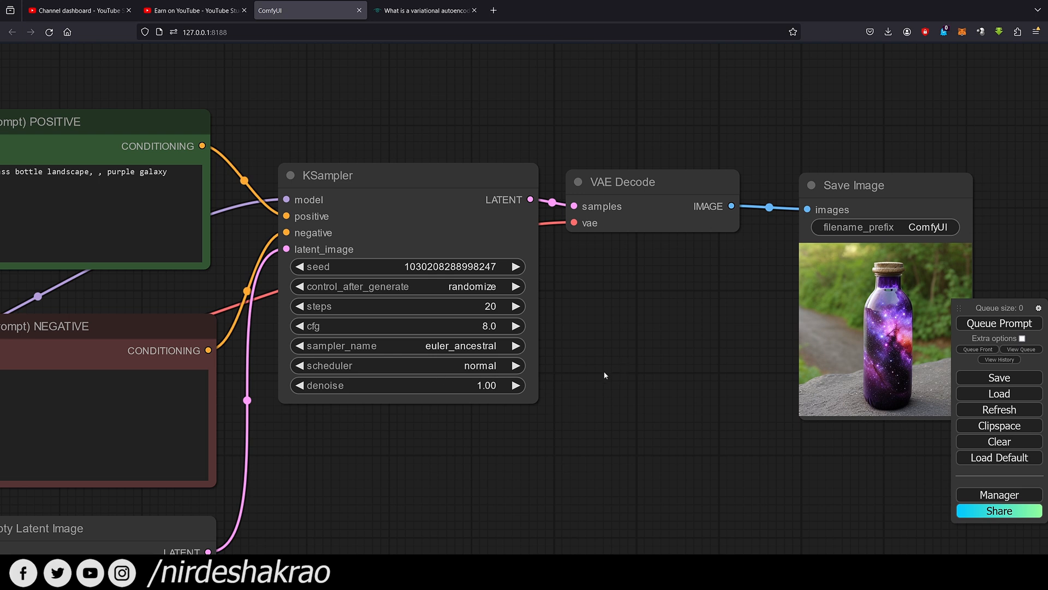
Set the KSampler's denoise to 0.1, generate an image and view it in the Save Image node.
{"action": "scroll", "coordinate": [604, 374], "scroll_direction": "down", "scroll_amount": 1}
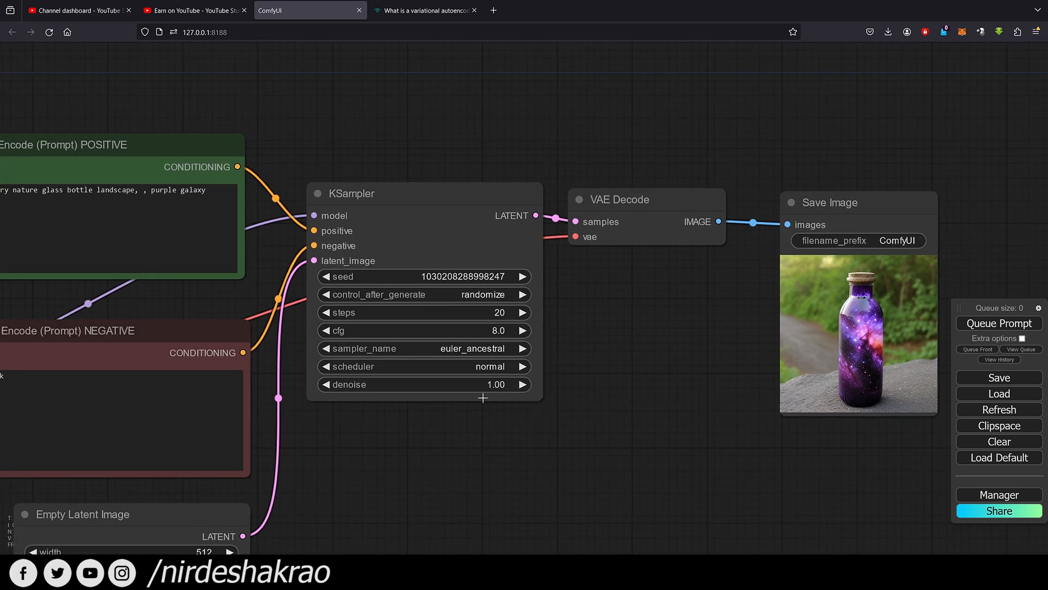
{"action": "scroll", "coordinate": [491, 396], "scroll_direction": "up", "scroll_amount": 1}
{"action": "left_click", "coordinate": [511, 387]}
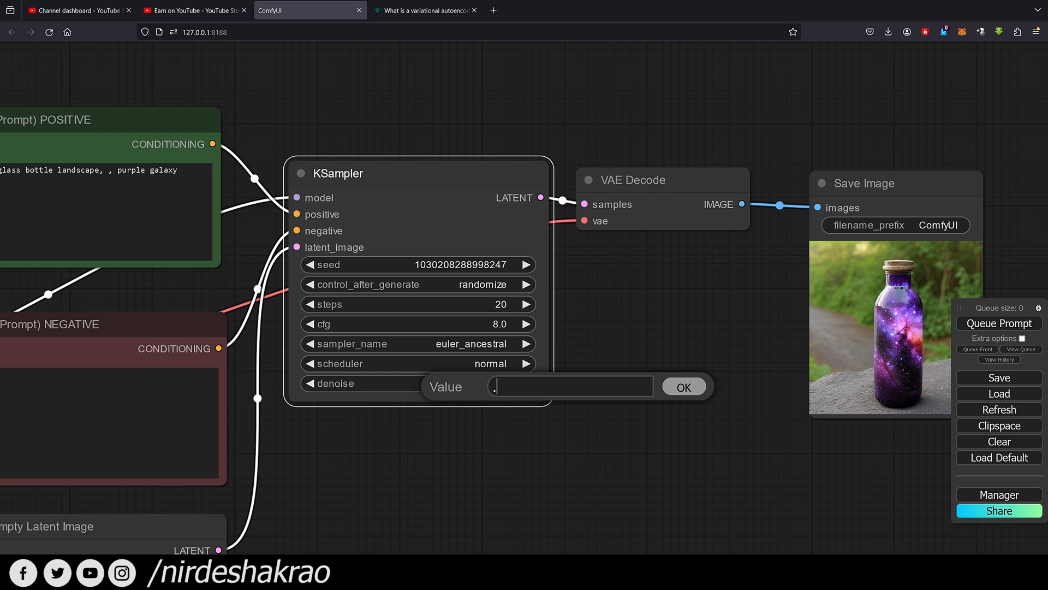
{"action": "type", "text": "0.1"}
{"action": "key", "text": "Return"}
{"action": "key", "text": "ctrl+Return"}
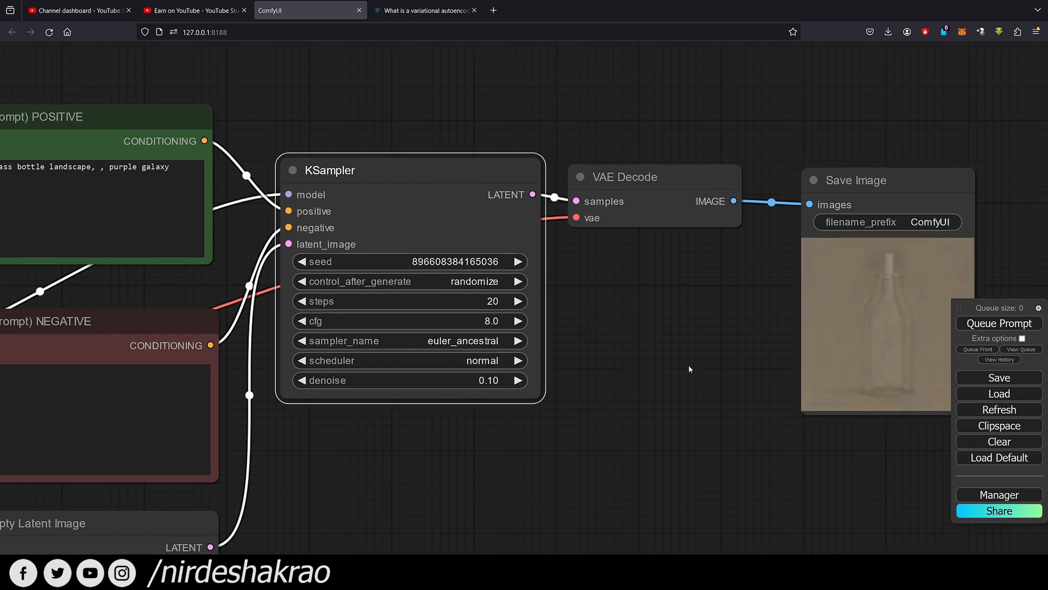
{"action": "left_click_drag", "start_coordinate": [694, 370], "coordinate": [629, 360]}
{"action": "scroll", "coordinate": [829, 319], "scroll_direction": "up", "scroll_amount": 2}
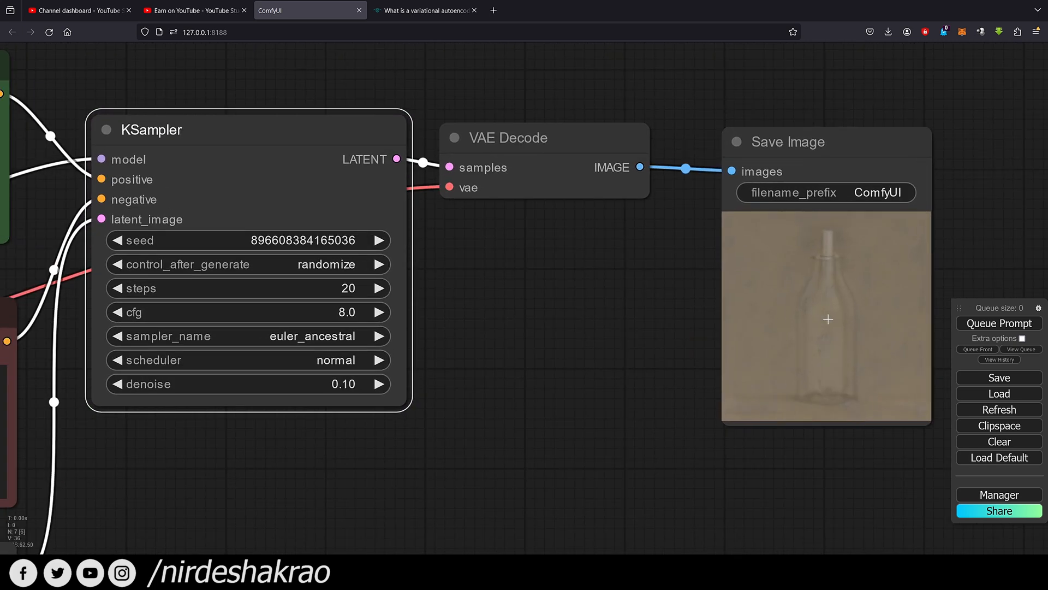
{"action": "left_click_drag", "start_coordinate": [828, 319], "coordinate": [678, 322]}
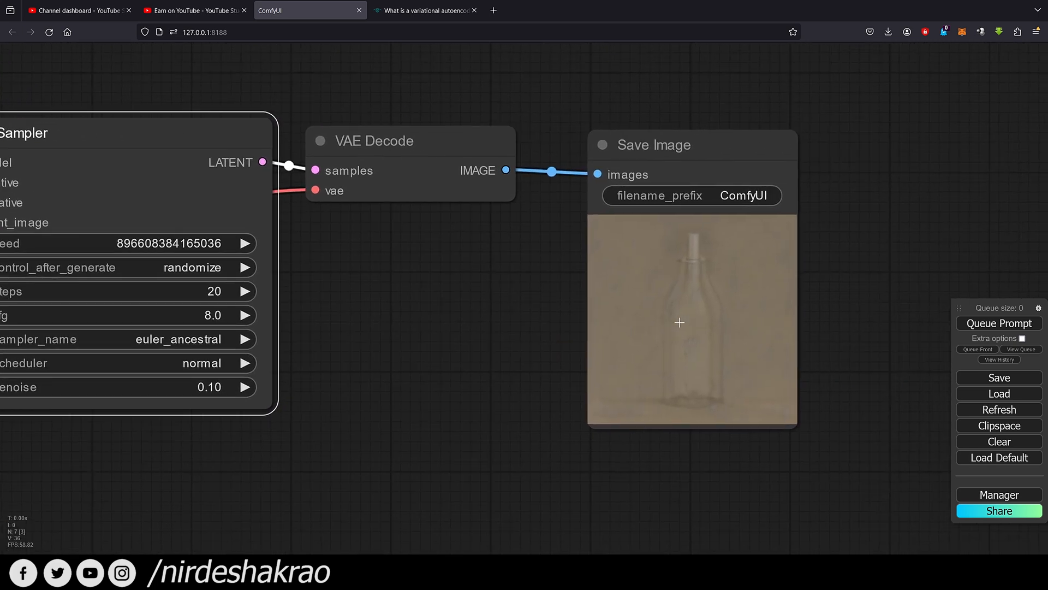
Set the KSampler's denoise to 1, generate another image and move the Save Image node slightly closer to VAE Decode.
{"action": "left_click", "coordinate": [213, 386]}
{"action": "type", "text": "1"}
{"action": "key", "text": "Return"}
{"action": "key", "text": "ctrl+Return"}
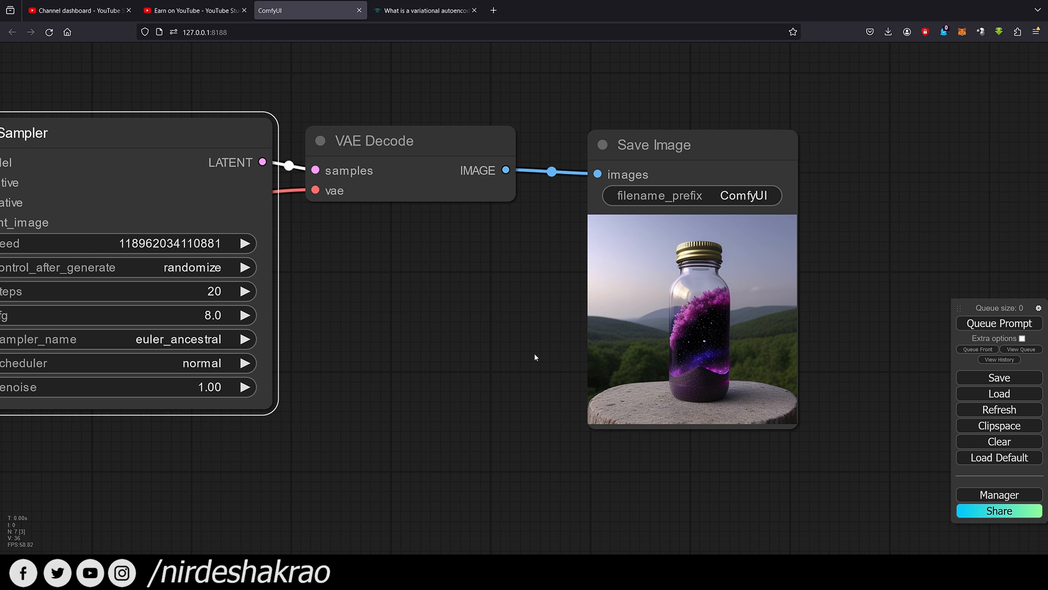
{"action": "left_click_drag", "start_coordinate": [383, 255], "coordinate": [414, 249]}
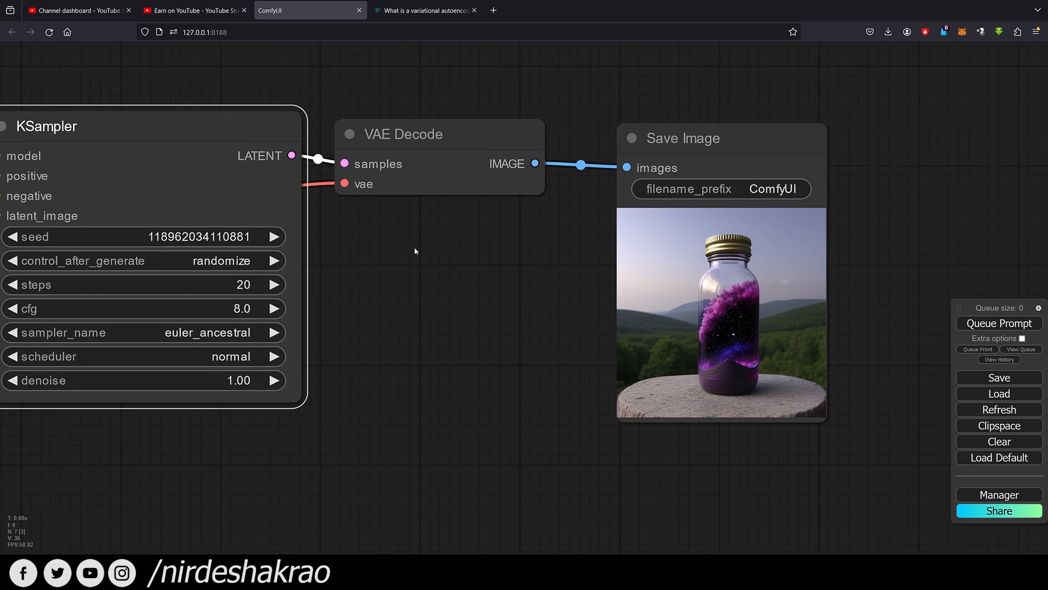
{"action": "left_click", "coordinate": [667, 140]}
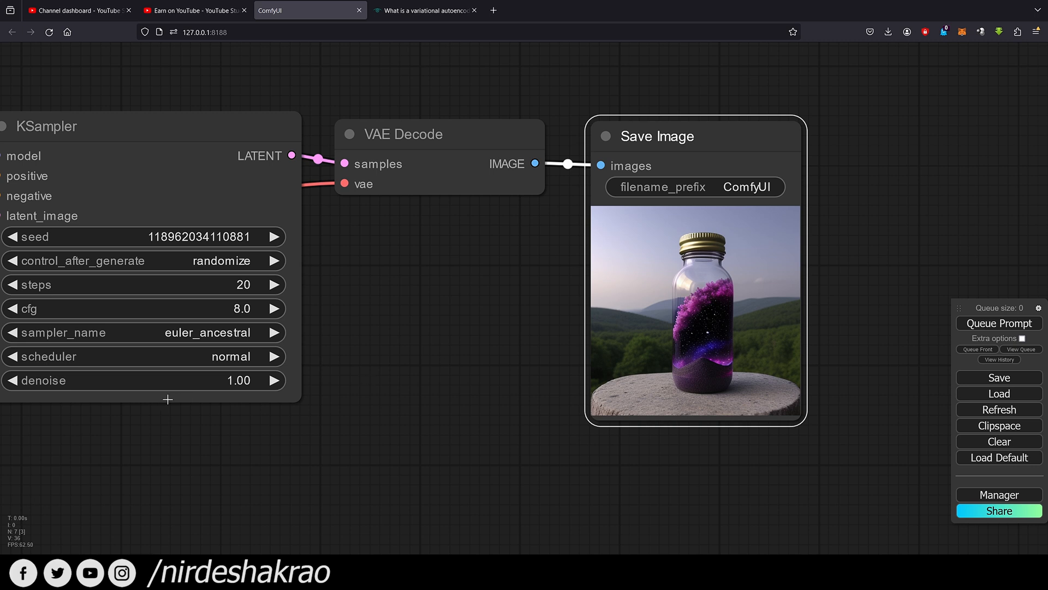
Set the KSampler's denoise to 0.5 and generate an image for comparison.
{"action": "double_click", "coordinate": [131, 381]}
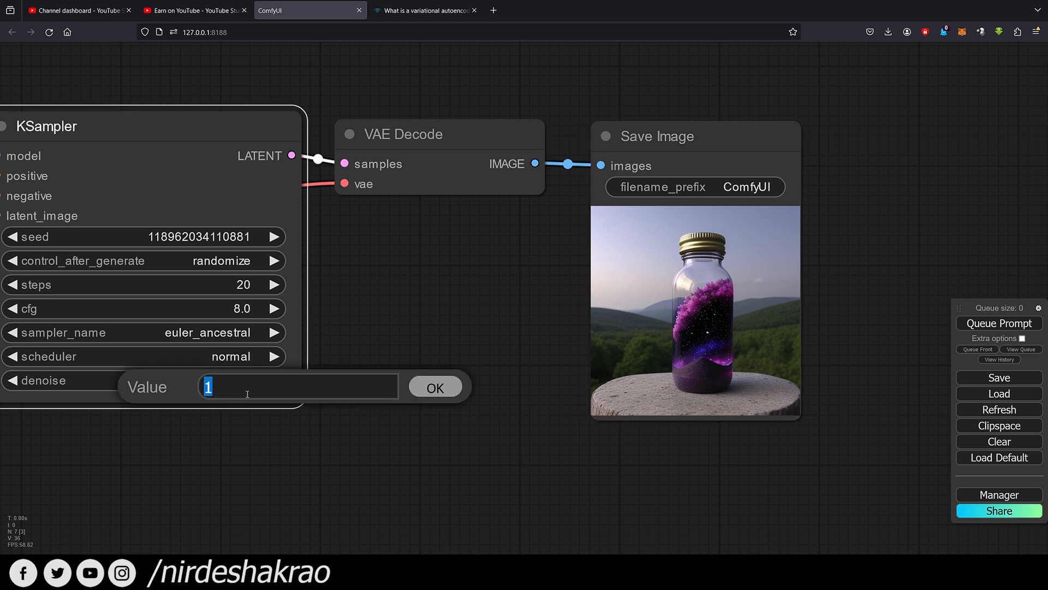
{"action": "type", "text": ".5"}
{"action": "key", "text": "Return"}
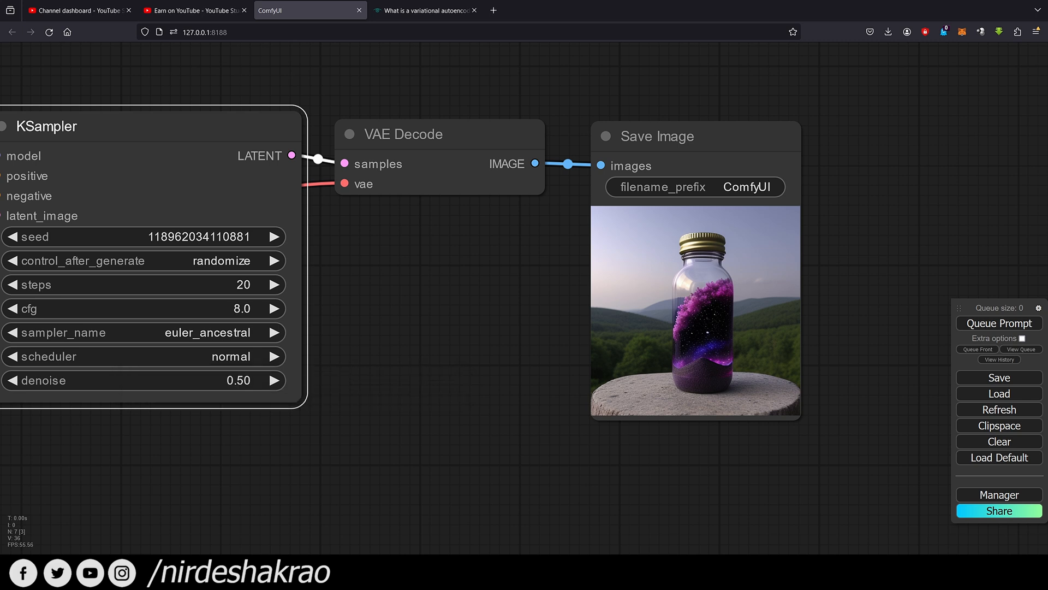
{"action": "key", "text": "ctrl+Return"}
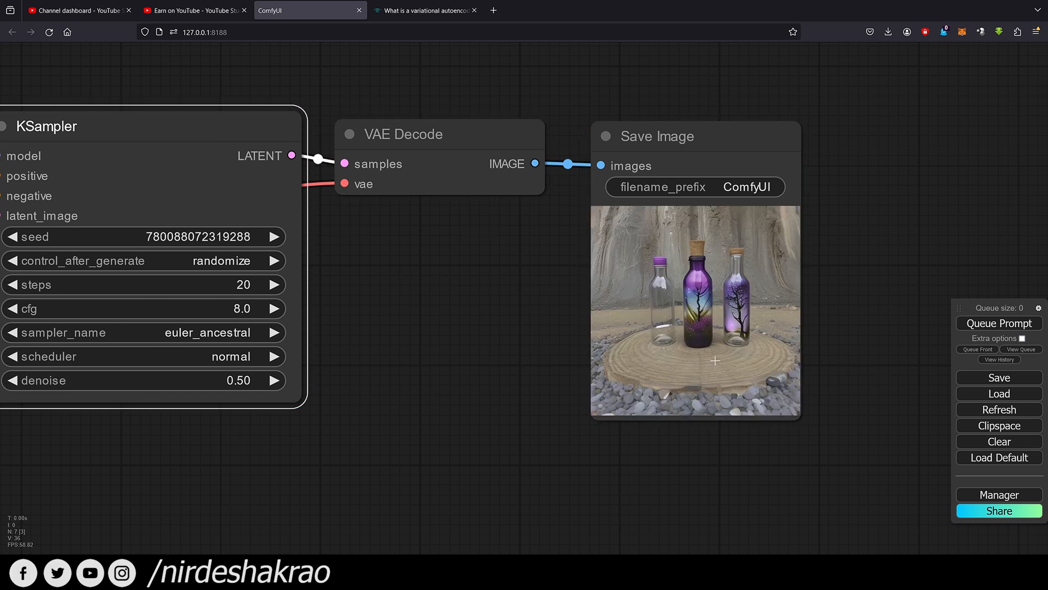
Lower the KSampler's denoise to 0.2 and generate the image again.
{"action": "left_click", "coordinate": [251, 382]}
{"action": "type", "text": "."}
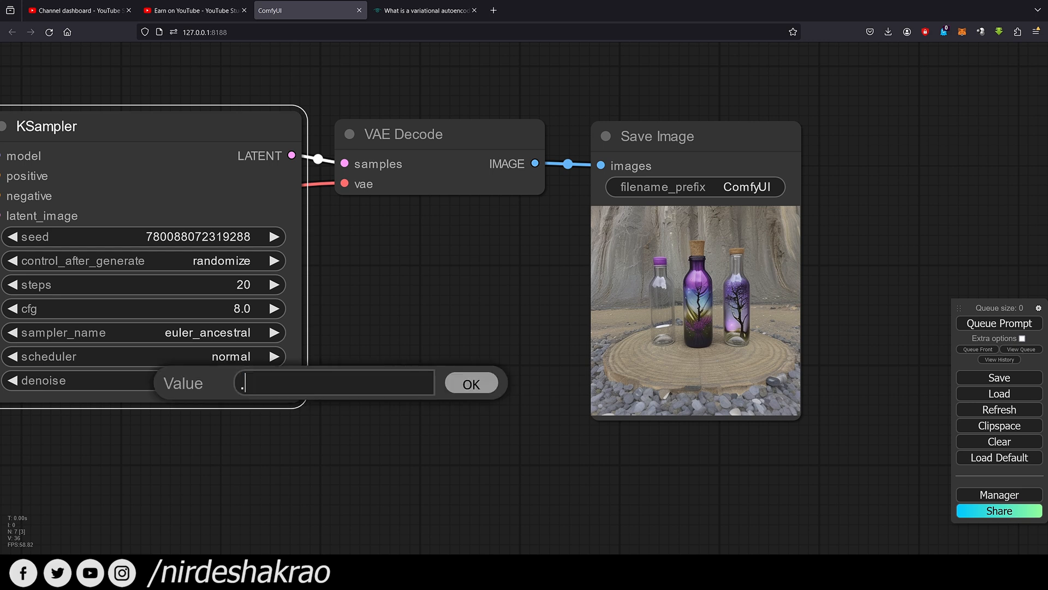
{"action": "type", "text": "2"}
{"action": "key", "text": "Return"}
{"action": "key", "text": "ctrl+Return"}
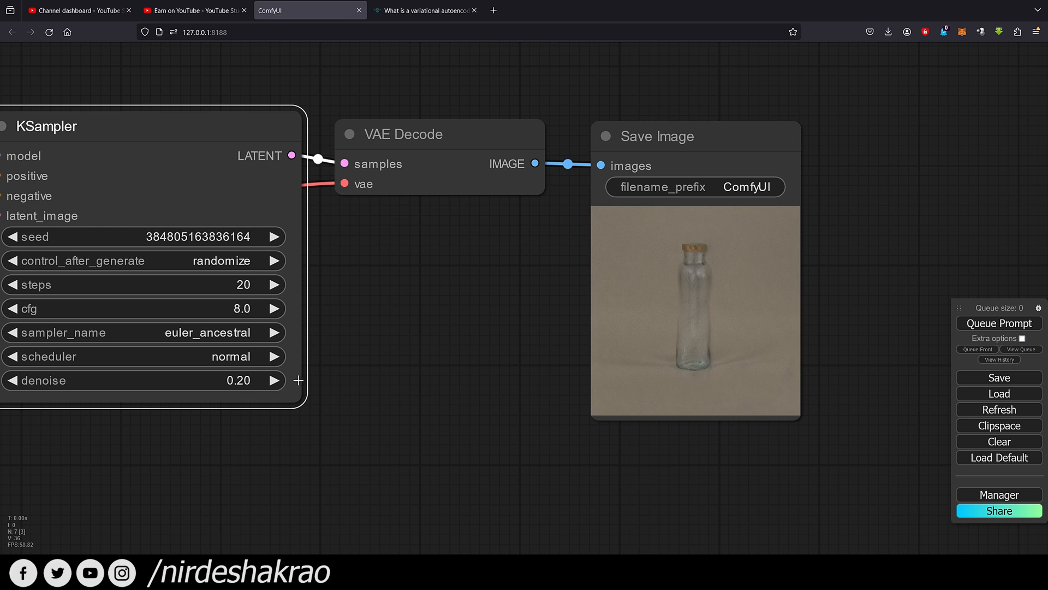
Try to generate an image with the KSampler's denoise at 0 and dismiss the error report.
{"action": "left_click", "coordinate": [250, 380]}
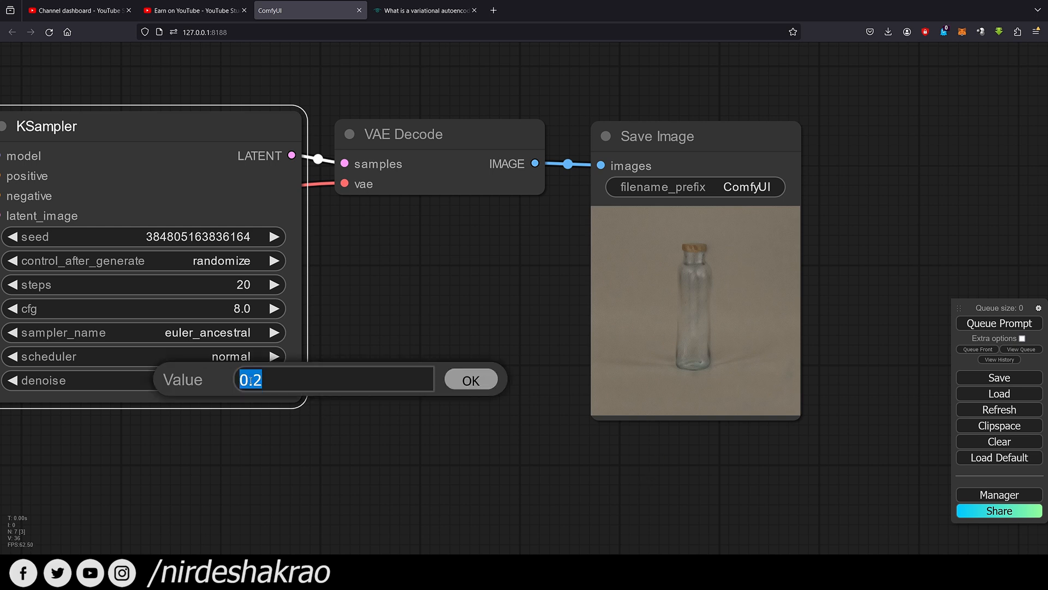
{"action": "type", "text": "0"}
{"action": "key", "text": "Return"}
{"action": "key", "text": "ctrl+Return"}
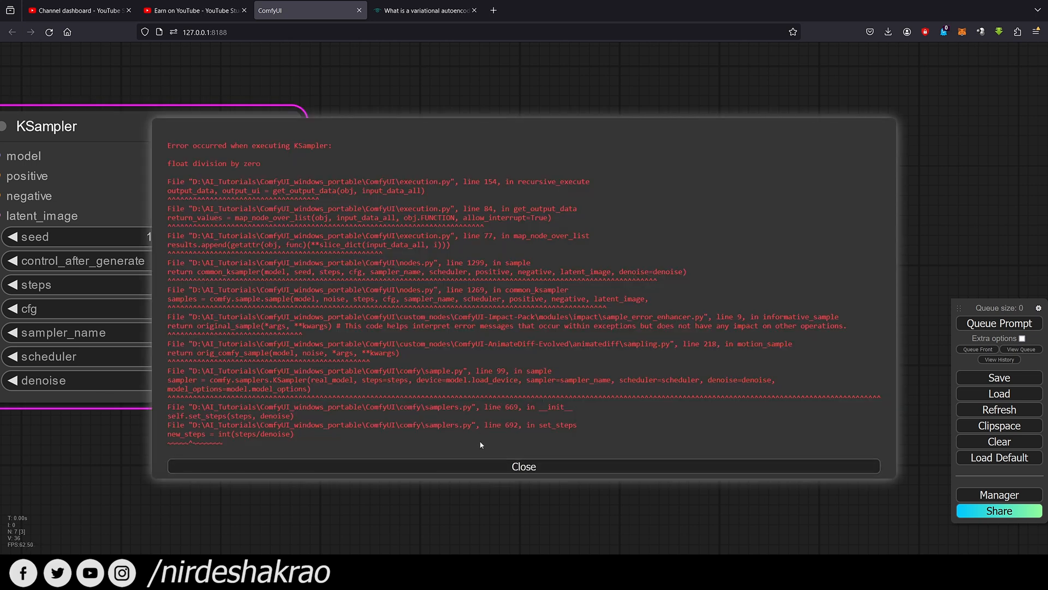
{"action": "left_click", "coordinate": [480, 467]}
Set the KSampler's denoise to 0.1, generate an image and inspect its details closely in the Save Image node.
{"action": "left_click", "coordinate": [261, 384]}
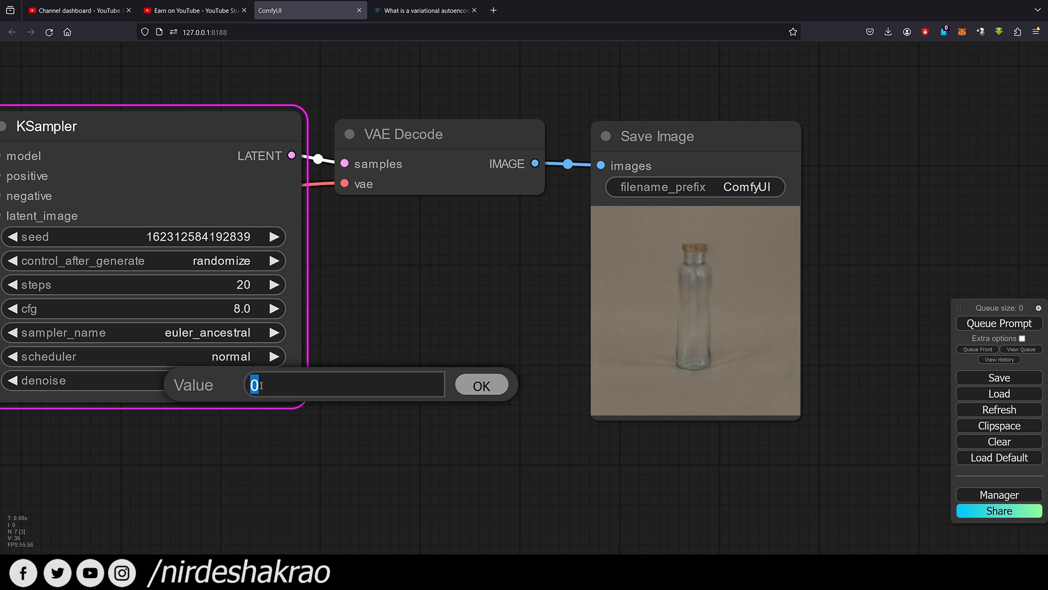
{"action": "type", "text": ".1"}
{"action": "key", "text": "Return"}
{"action": "key", "text": "ctrl+Return"}
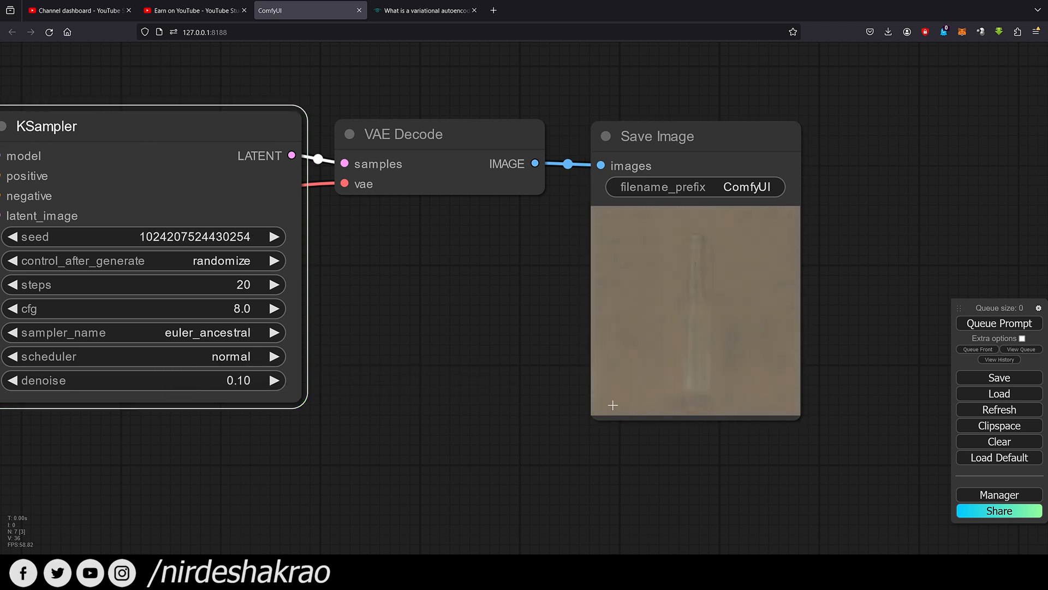
{"action": "scroll", "coordinate": [726, 342], "scroll_direction": "up", "scroll_amount": 2}
{"action": "scroll", "coordinate": [742, 350], "scroll_direction": "up", "scroll_amount": 5}
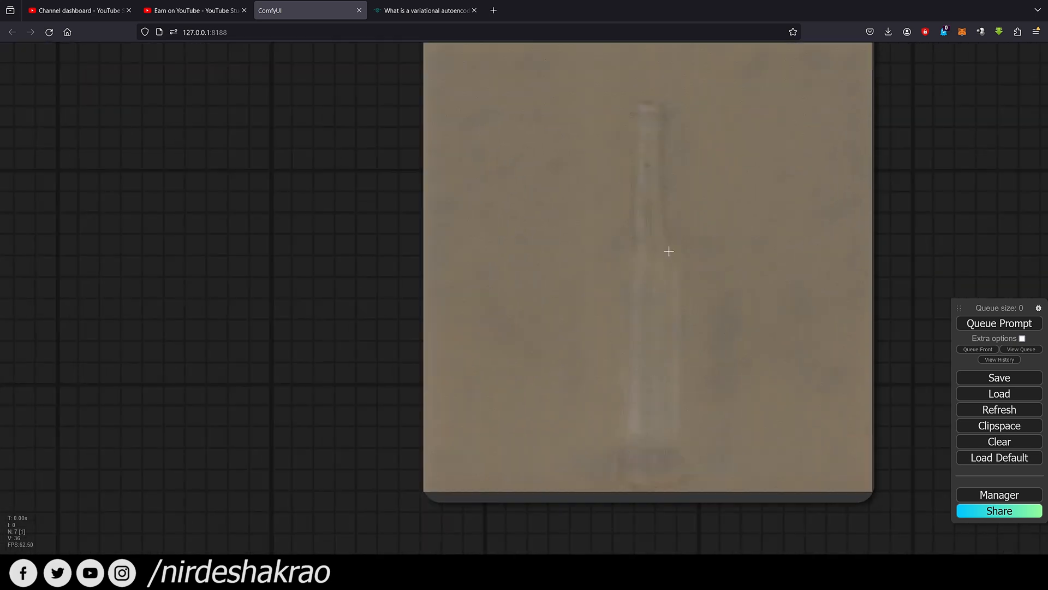
{"action": "scroll", "coordinate": [655, 432], "scroll_direction": "down", "scroll_amount": 4}
{"action": "scroll", "coordinate": [642, 432], "scroll_direction": "down", "scroll_amount": 3}
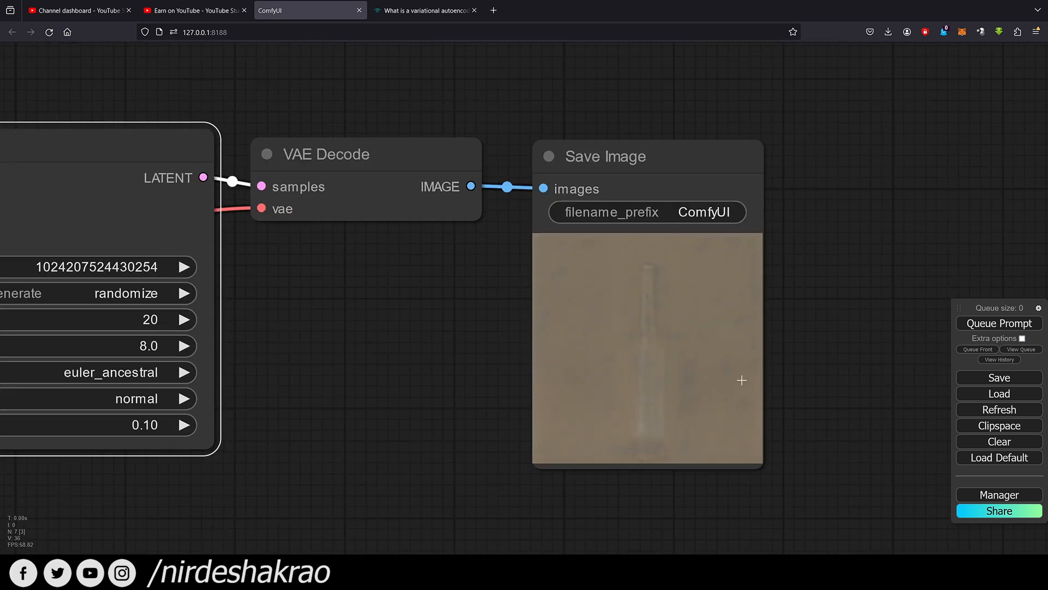
{"action": "scroll", "coordinate": [639, 327], "scroll_direction": "up", "scroll_amount": 5}
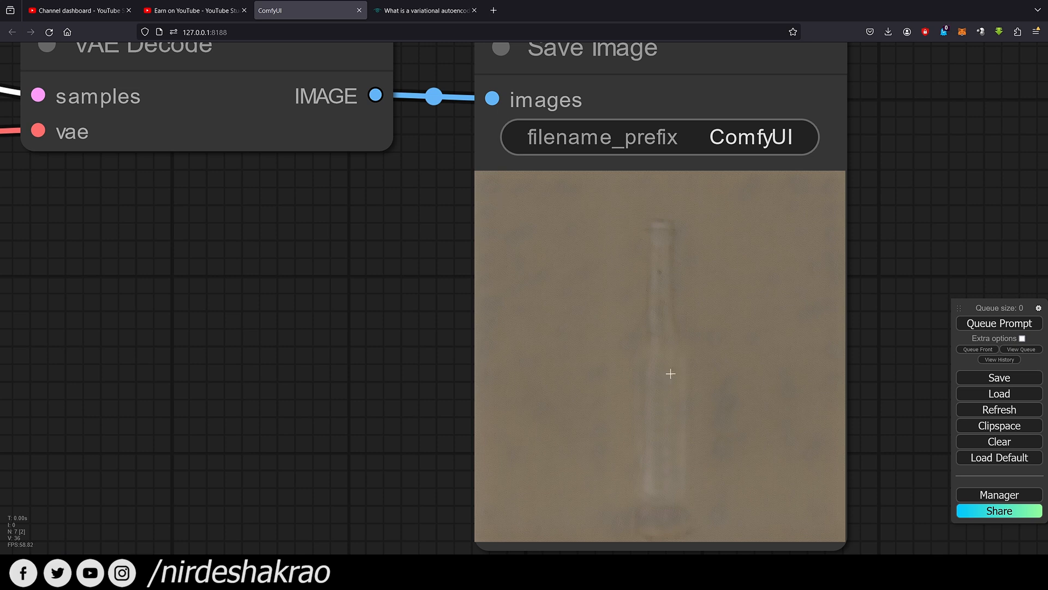
{"action": "scroll", "coordinate": [363, 378], "scroll_direction": "down", "scroll_amount": 3}
Try to generate an image with the KSampler's denoise at 2 and dismiss the validation message.
{"action": "left_click_drag", "start_coordinate": [399, 374], "coordinate": [564, 318]}
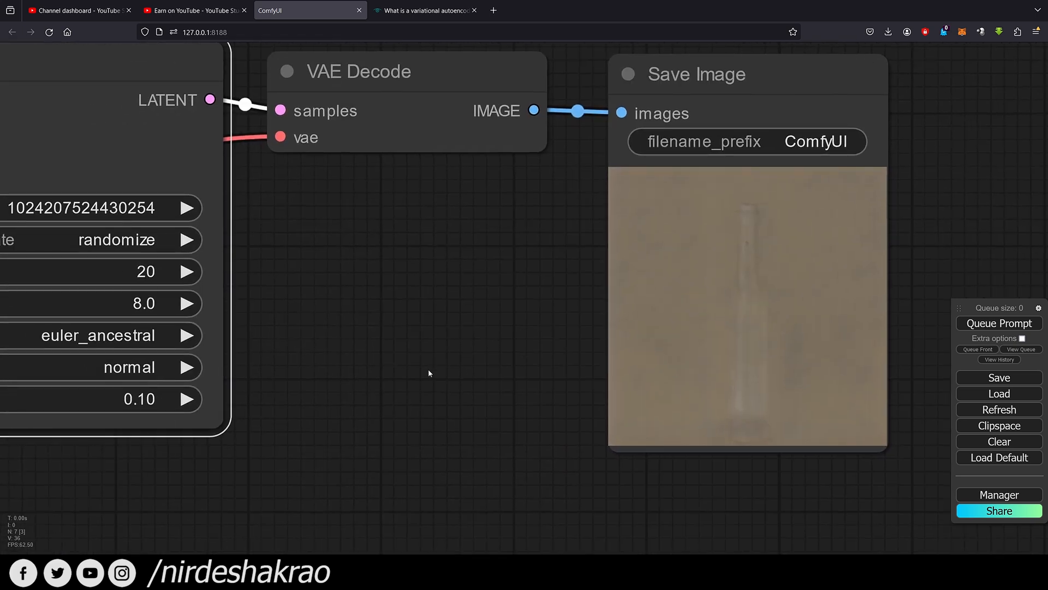
{"action": "left_click", "coordinate": [156, 403]}
{"action": "type", "text": "2"}
{"action": "key", "text": "Return"}
{"action": "key", "text": "ctrl+Return"}
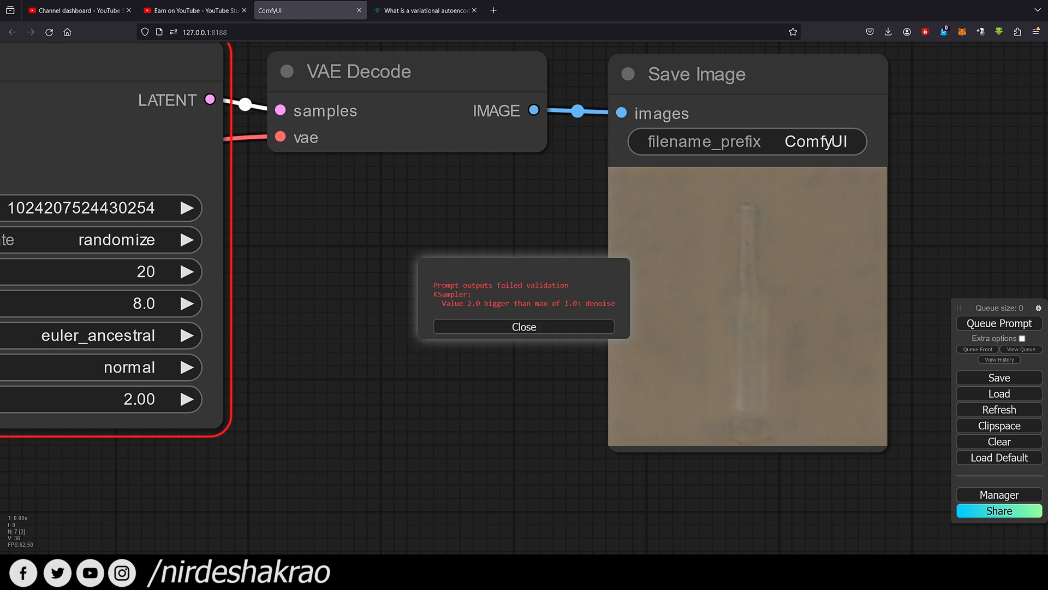
{"action": "left_click", "coordinate": [558, 328]}
Restore the KSampler's denoise to 1 and queue a new generation.
{"action": "left_click", "coordinate": [135, 401]}
{"action": "type", "text": "1"}
{"action": "key", "text": "Return"}
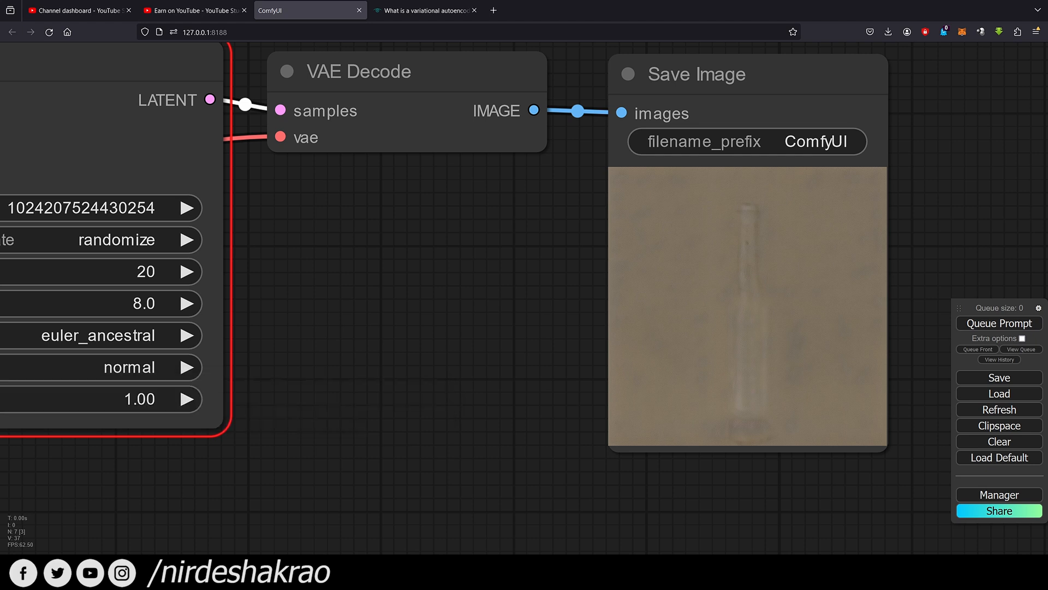
{"action": "scroll", "coordinate": [313, 417], "scroll_direction": "down", "scroll_amount": 2}
{"action": "left_click_drag", "start_coordinate": [328, 395], "coordinate": [421, 421]}
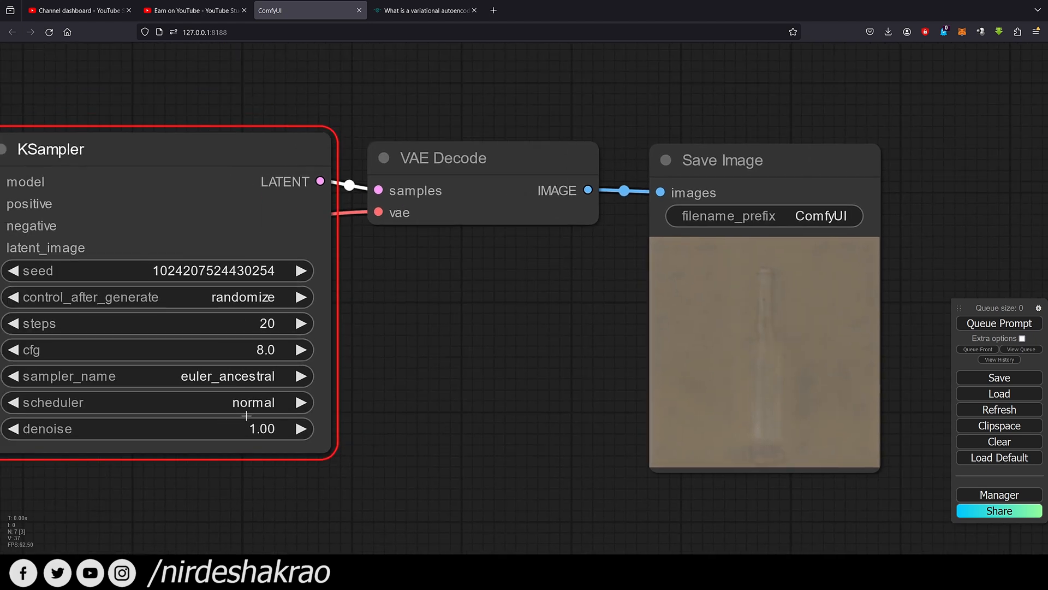
{"action": "scroll", "coordinate": [416, 343], "scroll_direction": "down", "scroll_amount": 1}
{"action": "left_click_drag", "start_coordinate": [416, 342], "coordinate": [451, 311]}
{"action": "key", "text": "ctrl+Return"}
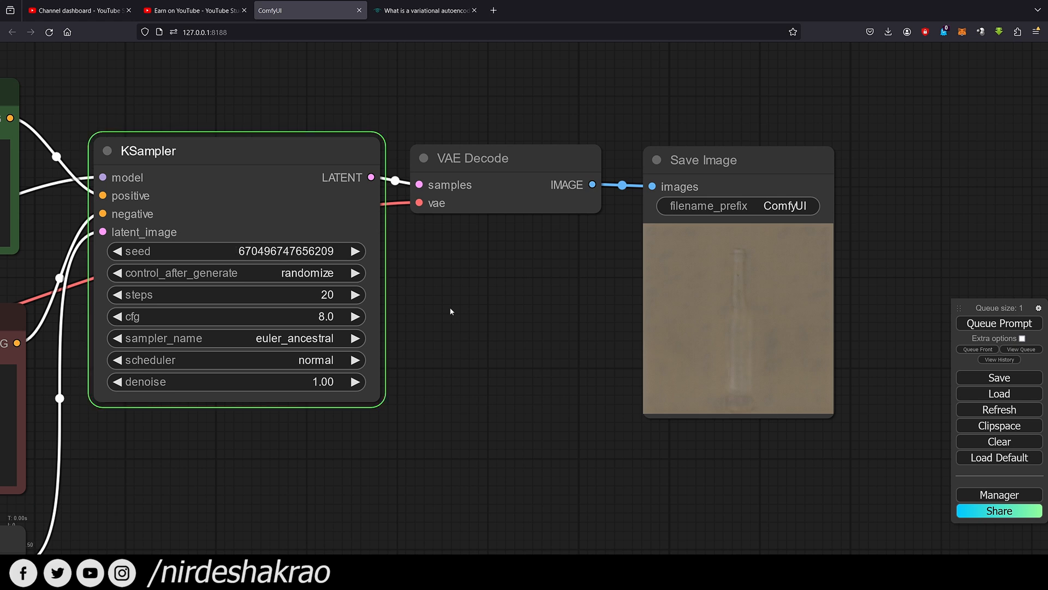
Examine the workflow from the prompt nodes through the KSampler to the newly generated picture in Save Image.
{"action": "scroll", "coordinate": [522, 355], "scroll_direction": "down", "scroll_amount": 1}
{"action": "left_click_drag", "start_coordinate": [522, 355], "coordinate": [614, 327]}
{"action": "left_click_drag", "start_coordinate": [432, 418], "coordinate": [602, 379]}
{"action": "left_click_drag", "start_coordinate": [502, 401], "coordinate": [597, 377]}
{"action": "scroll", "coordinate": [592, 378], "scroll_direction": "down", "scroll_amount": 2}
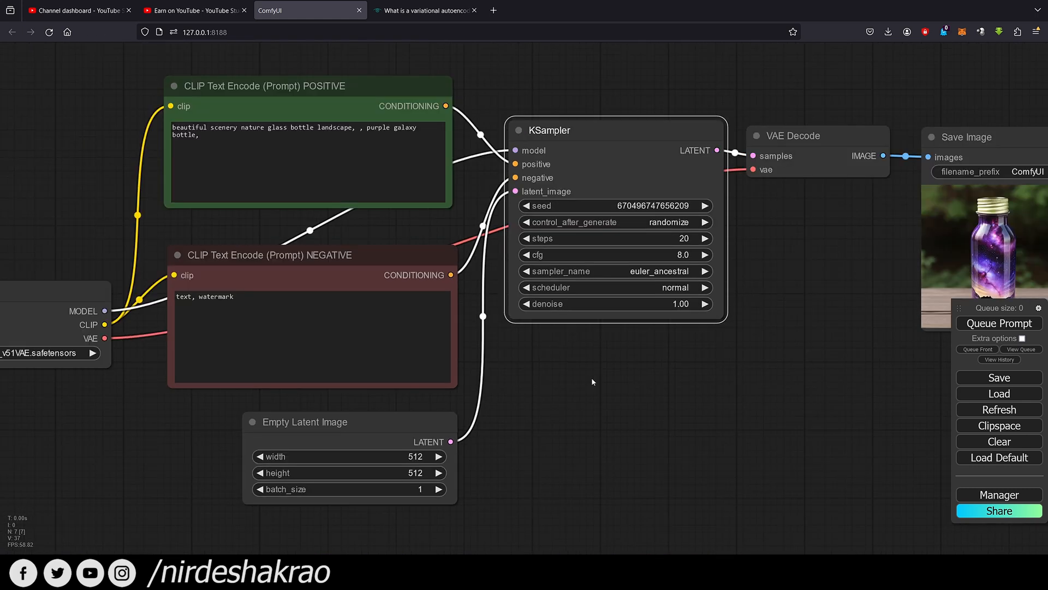
{"action": "left_click_drag", "start_coordinate": [781, 309], "coordinate": [666, 350]}
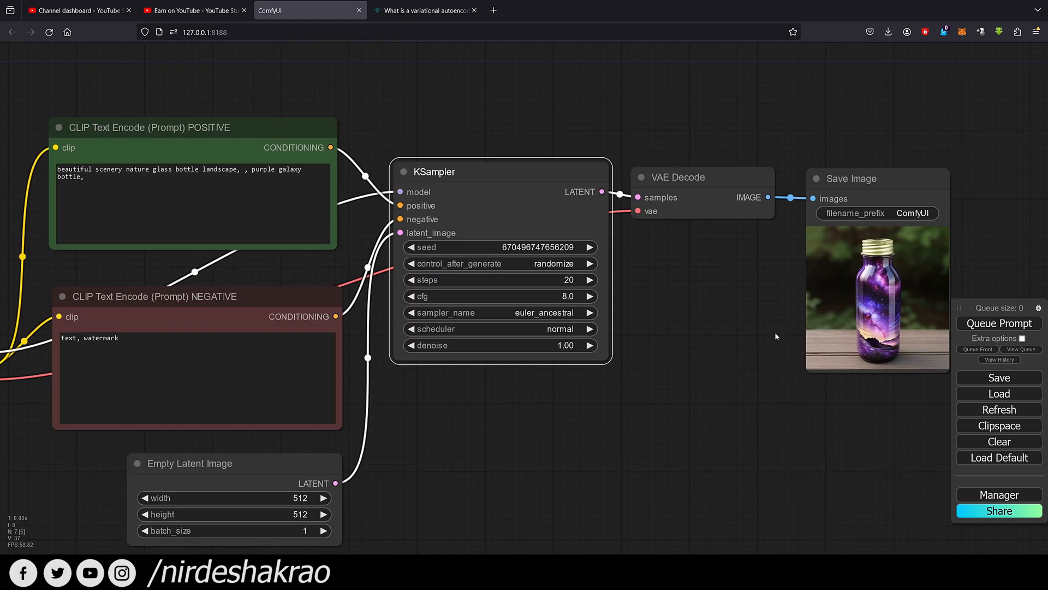
{"action": "left_click_drag", "start_coordinate": [744, 353], "coordinate": [781, 390]}
{"action": "left_click_drag", "start_coordinate": [527, 229], "coordinate": [530, 230]}
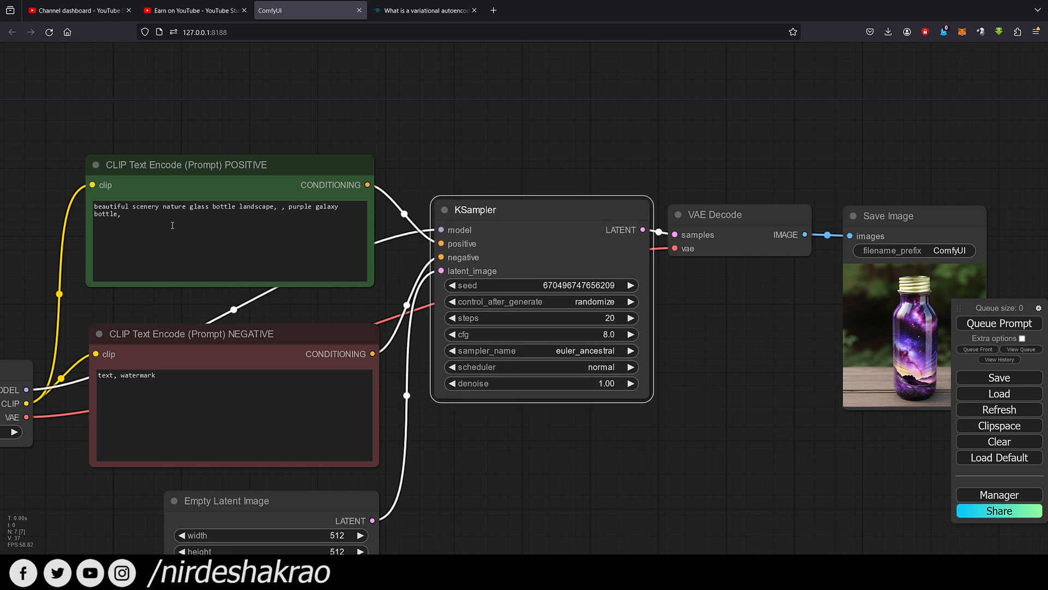
Review the prompt and Empty Latent Image nodes and select Load Checkpoint to trace its links into the KSampler and VAE Decode.
{"action": "left_click_drag", "start_coordinate": [268, 119], "coordinate": [393, 77]}
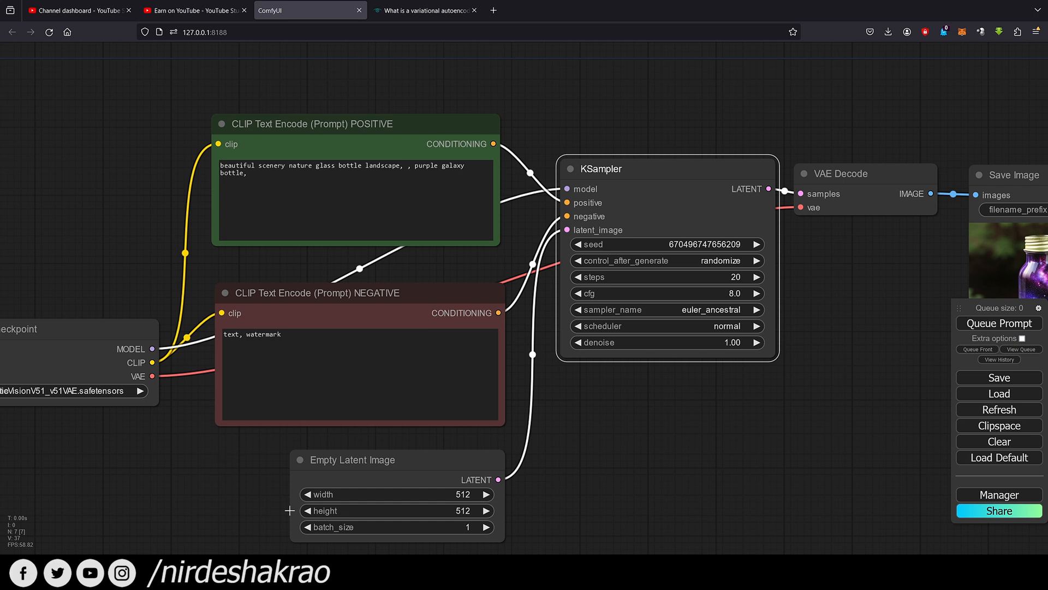
{"action": "left_click_drag", "start_coordinate": [290, 510], "coordinate": [294, 449]}
{"action": "left_click_drag", "start_coordinate": [204, 447], "coordinate": [268, 475]}
{"action": "left_click_drag", "start_coordinate": [185, 300], "coordinate": [188, 299]}
{"action": "left_click_drag", "start_coordinate": [671, 405], "coordinate": [409, 475]}
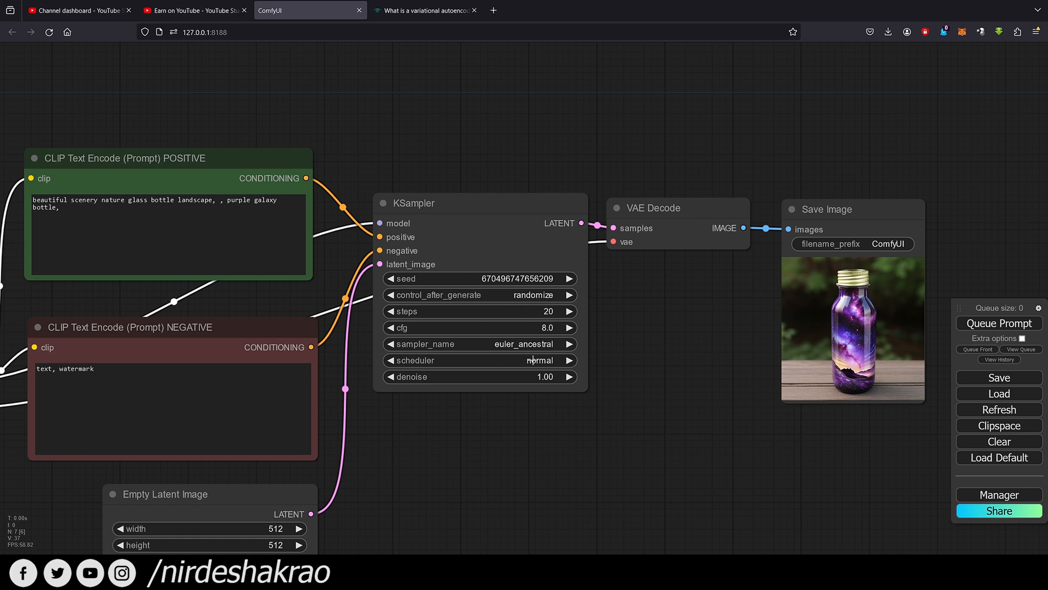
Select the KSampler and VAE Decode nodes to trace the vae input back to Load Checkpoint.
{"action": "mouse_move", "coordinate": [483, 222]}
{"action": "left_mouse_down"}
{"action": "mouse_move", "coordinate": [482, 200]}
{"action": "mouse_move", "coordinate": [466, 224]}
{"action": "mouse_move", "coordinate": [486, 227]}
{"action": "left_mouse_up"}
{"action": "left_click_drag", "start_coordinate": [696, 331], "coordinate": [467, 342]}
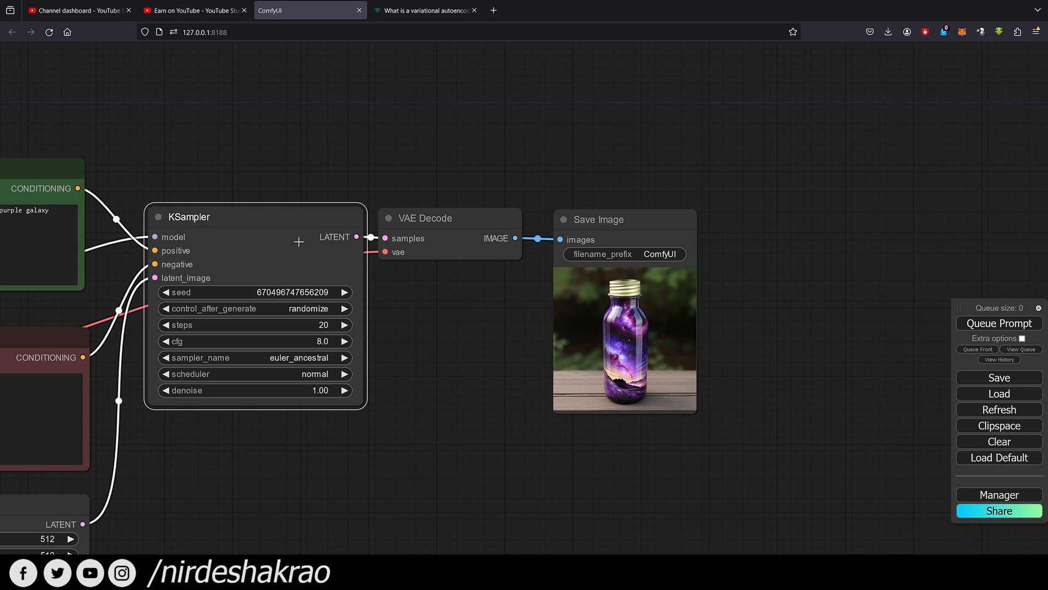
{"action": "scroll", "coordinate": [628, 302], "scroll_direction": "up", "scroll_amount": 1}
{"action": "scroll", "coordinate": [510, 290], "scroll_direction": "up", "scroll_amount": 2}
{"action": "left_click_drag", "start_coordinate": [509, 290], "coordinate": [563, 302]}
{"action": "left_click_drag", "start_coordinate": [473, 223], "coordinate": [487, 222]}
{"action": "scroll", "coordinate": [481, 450], "scroll_direction": "down", "scroll_amount": 2}
{"action": "left_click_drag", "start_coordinate": [396, 474], "coordinate": [608, 349]}
{"action": "left_click_drag", "start_coordinate": [417, 417], "coordinate": [667, 376]}
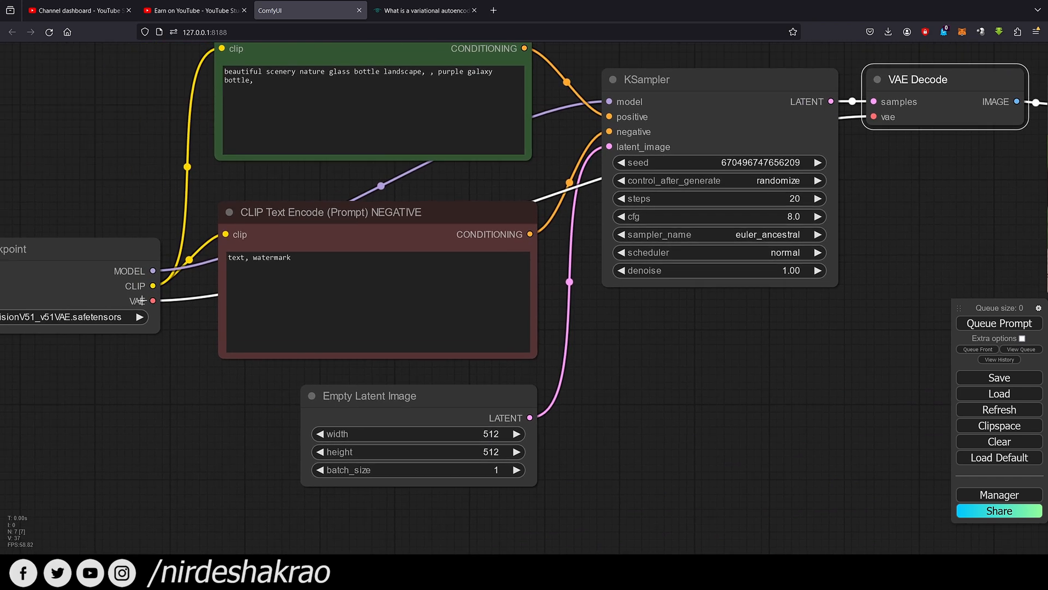
Examine Load Checkpoint's outputs up close and highlight the positive and negative prompt texts fed by its CLIP link.
{"action": "scroll", "coordinate": [623, 377], "scroll_direction": "up", "scroll_amount": 1}
{"action": "left_click_drag", "start_coordinate": [125, 445], "coordinate": [229, 477]}
{"action": "scroll", "coordinate": [218, 457], "scroll_direction": "up", "scroll_amount": 2}
{"action": "scroll", "coordinate": [205, 317], "scroll_direction": "up", "scroll_amount": 1}
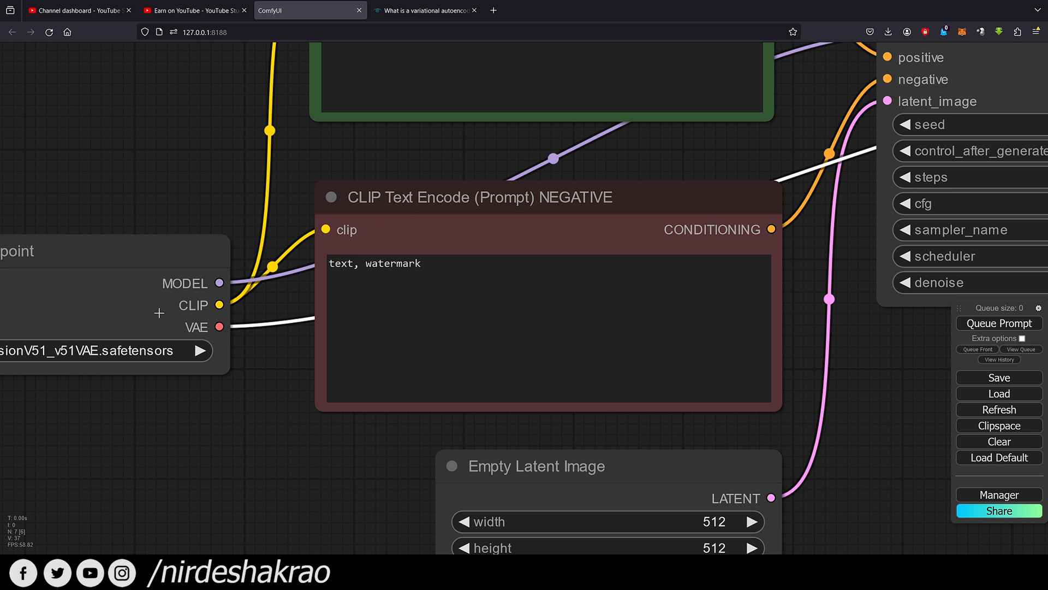
{"action": "left_click_drag", "start_coordinate": [281, 214], "coordinate": [281, 348]}
{"action": "triple_click", "coordinate": [406, 145]}
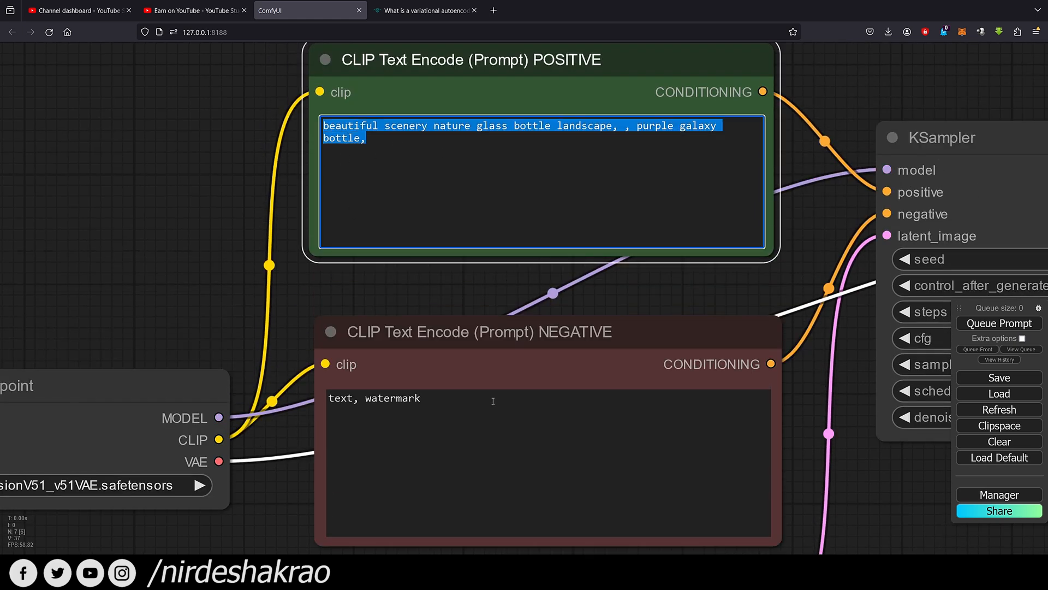
{"action": "left_click_drag", "start_coordinate": [431, 398], "coordinate": [347, 398]}
{"action": "left_click_drag", "start_coordinate": [235, 447], "coordinate": [219, 393]}
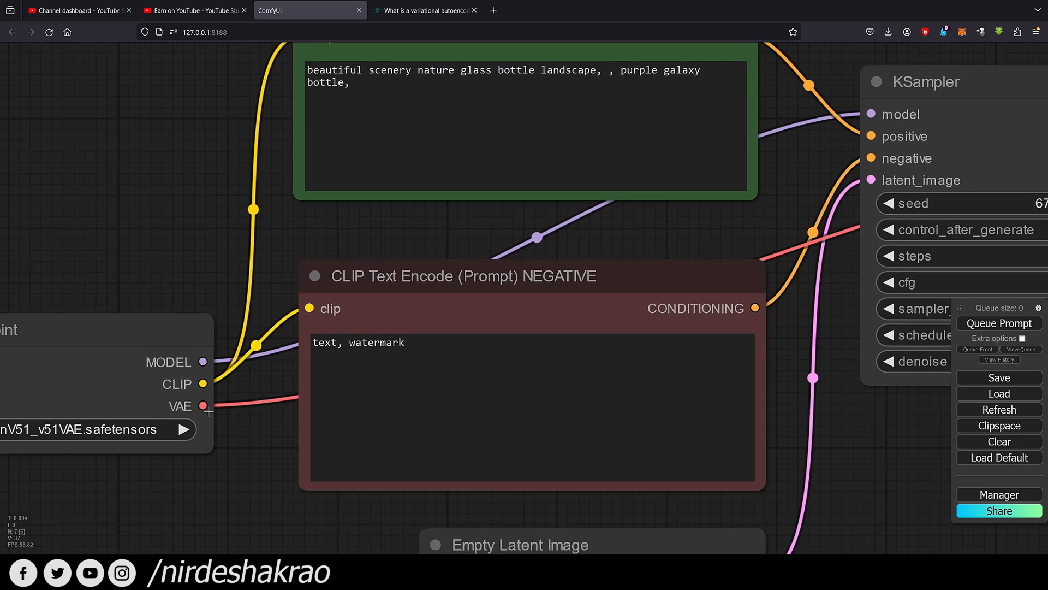
View the TechTarget variational autoencoder article, check the workflow's VAE Decode section, and view the diffusion model noise diagram.
{"action": "left_click", "coordinate": [413, 10]}
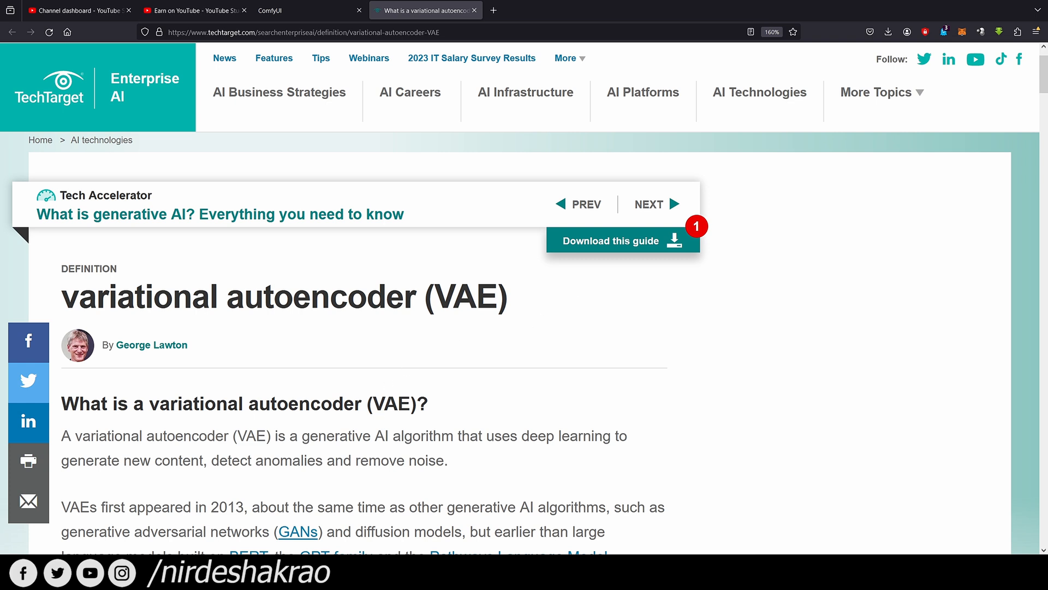
{"action": "left_click", "coordinate": [285, 9]}
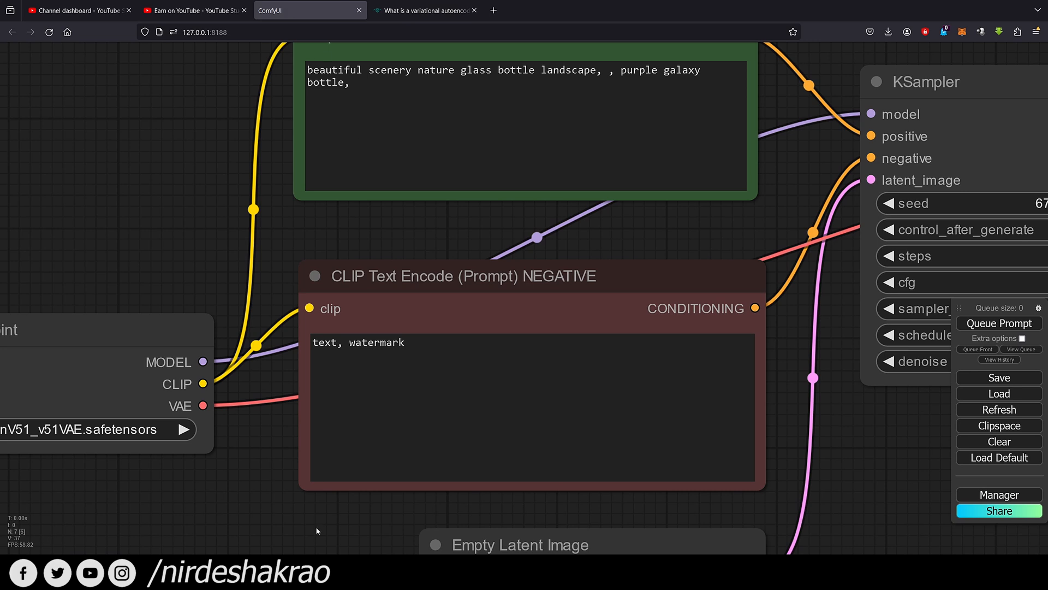
{"action": "scroll", "coordinate": [315, 529], "scroll_direction": "down", "scroll_amount": 3}
{"action": "scroll", "coordinate": [600, 459], "scroll_direction": "down", "scroll_amount": 2}
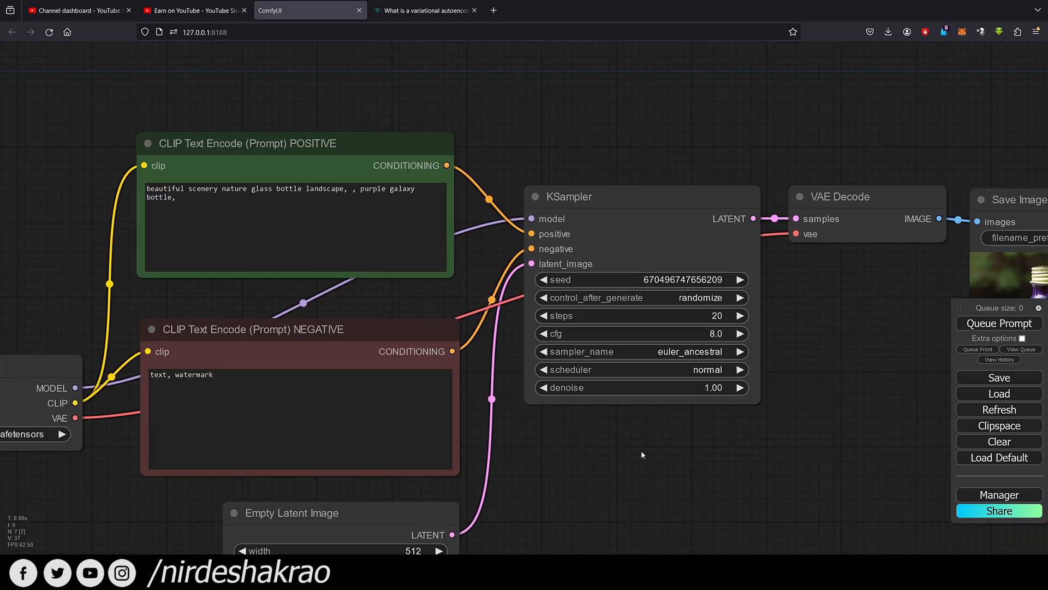
{"action": "left_click_drag", "start_coordinate": [642, 454], "coordinate": [477, 424]}
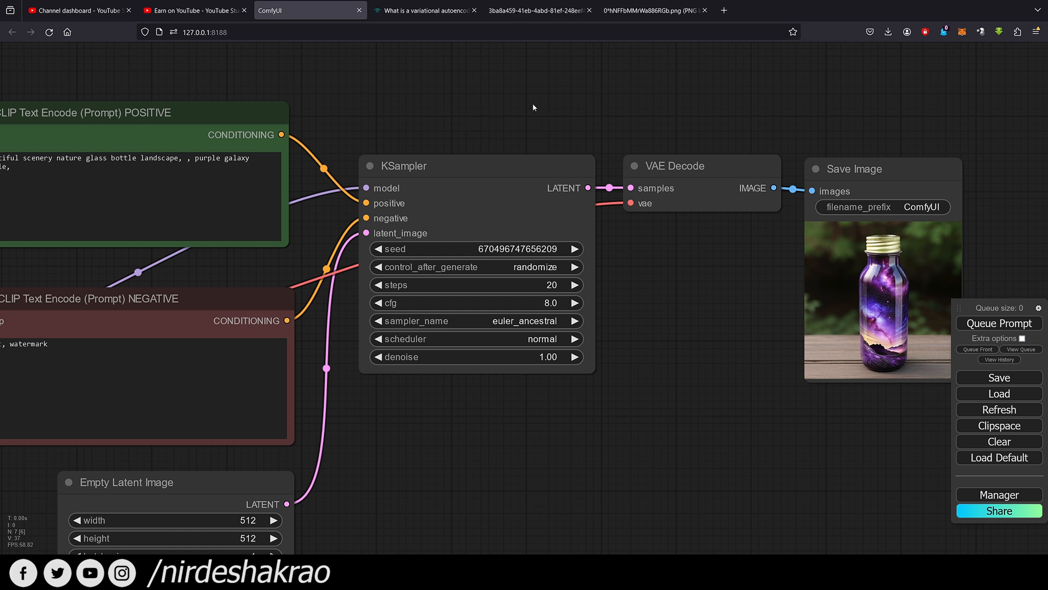
{"action": "left_click", "coordinate": [535, 11]}
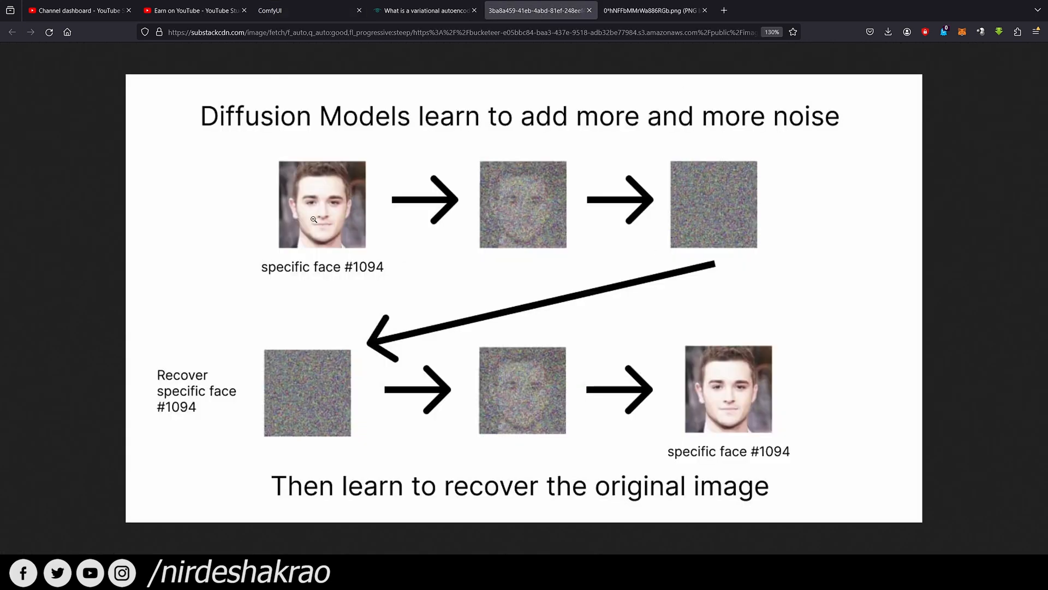
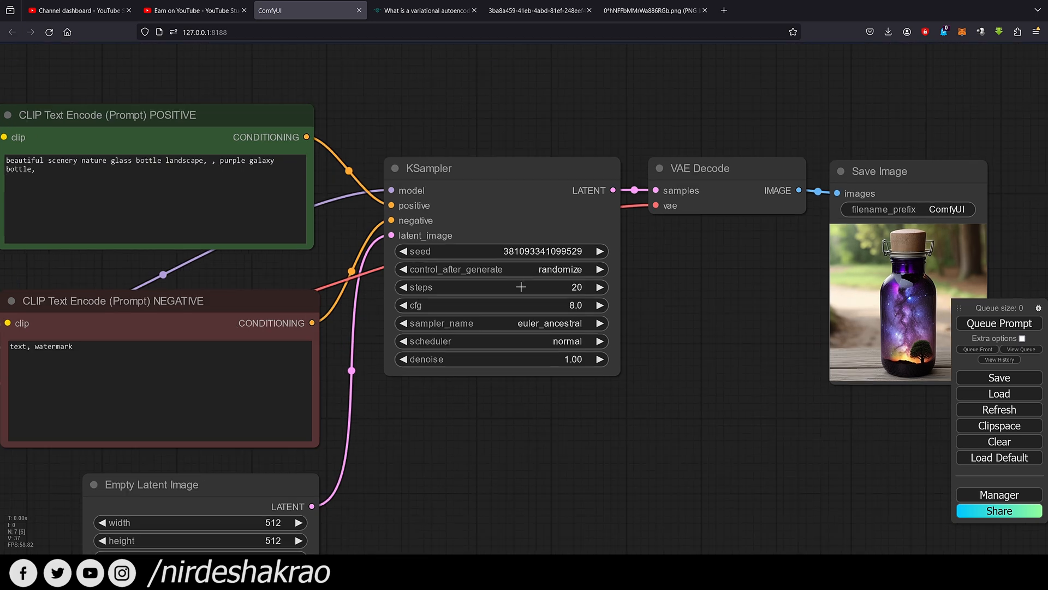
Trace the generation path by selecting KSampler, VAE Decode and Save Image in turn, and examine the picture.
{"action": "left_click_drag", "start_coordinate": [752, 300], "coordinate": [627, 358]}
{"action": "mouse_move", "coordinate": [375, 253]}
{"action": "left_mouse_down"}
{"action": "mouse_move", "coordinate": [375, 241]}
{"action": "mouse_move", "coordinate": [379, 252]}
{"action": "left_mouse_up"}
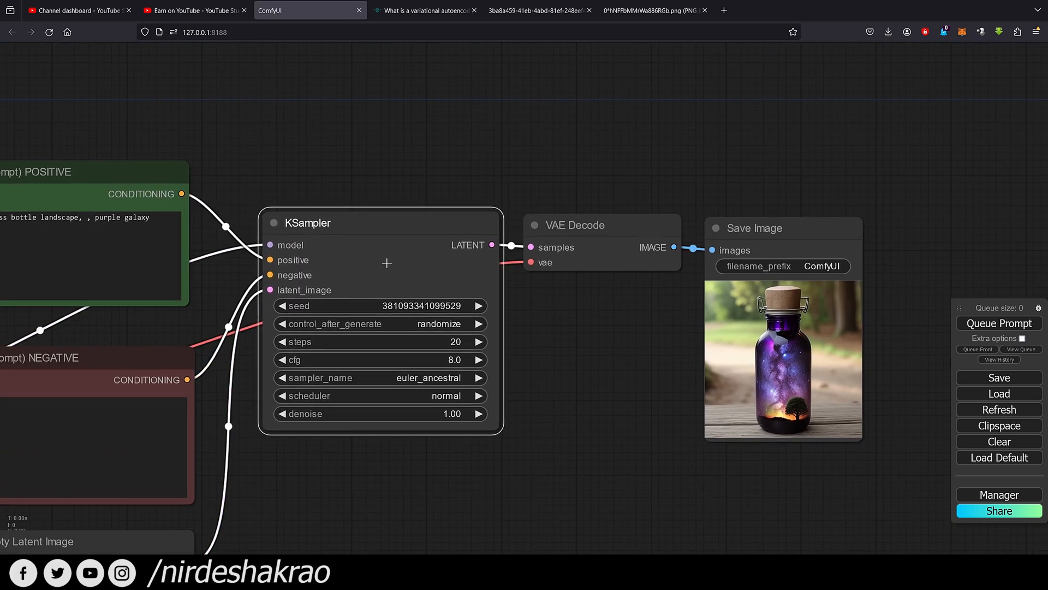
{"action": "scroll", "coordinate": [379, 250], "scroll_direction": "up", "scroll_amount": 1}
{"action": "left_click_drag", "start_coordinate": [601, 136], "coordinate": [549, 156]}
{"action": "left_click", "coordinate": [549, 245]}
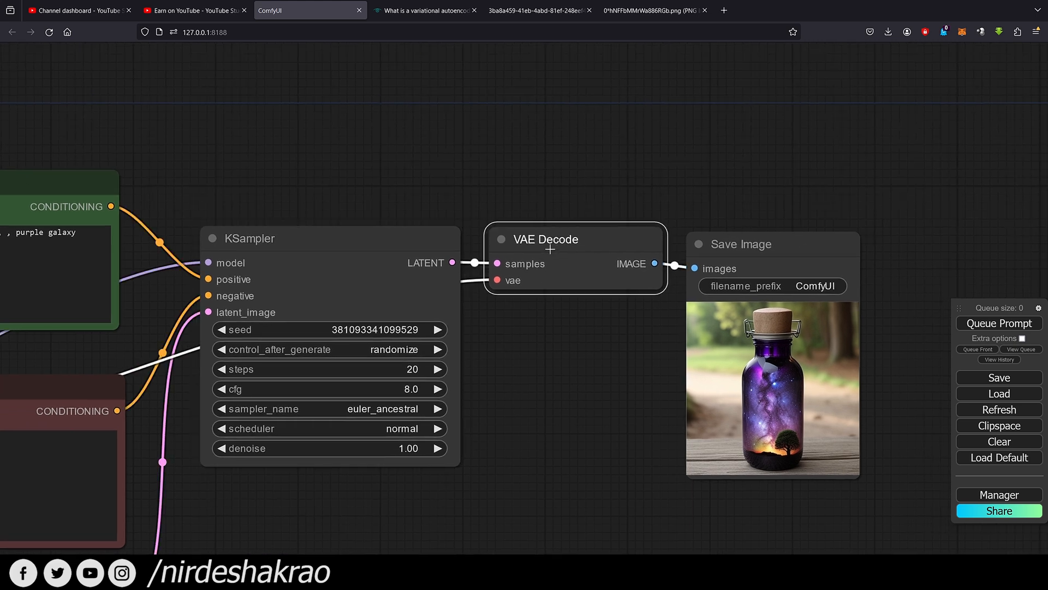
{"action": "left_click_drag", "start_coordinate": [360, 263], "coordinate": [360, 264]}
{"action": "left_click_drag", "start_coordinate": [543, 256], "coordinate": [545, 248]}
{"action": "left_click_drag", "start_coordinate": [778, 266], "coordinate": [791, 256]}
{"action": "left_click_drag", "start_coordinate": [366, 251], "coordinate": [369, 255]}
{"action": "left_click_drag", "start_coordinate": [553, 251], "coordinate": [558, 256]}
{"action": "left_click_drag", "start_coordinate": [768, 256], "coordinate": [775, 258]}
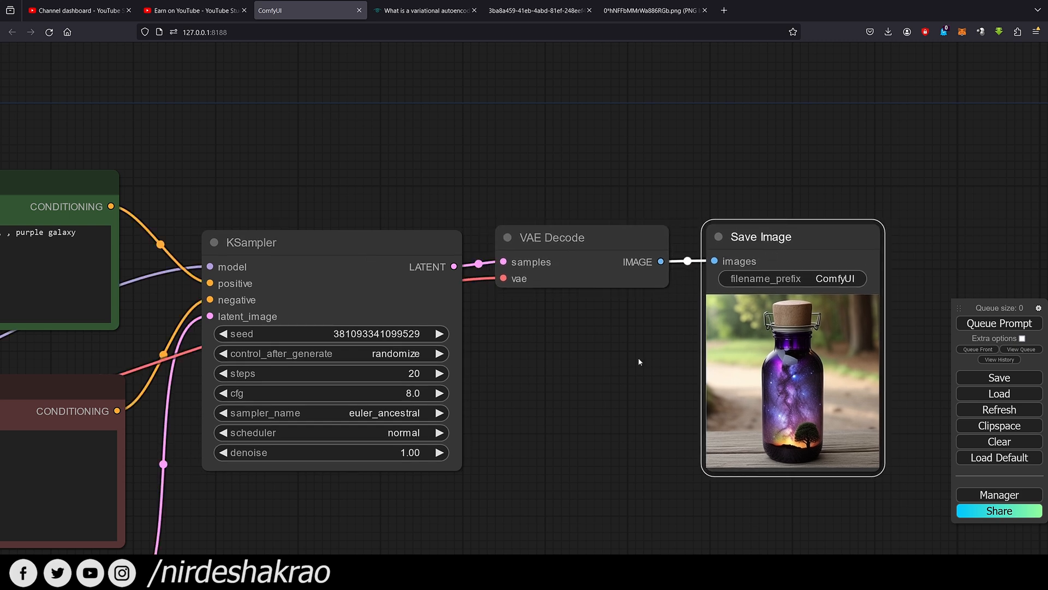
{"action": "scroll", "coordinate": [618, 372], "scroll_direction": "up", "scroll_amount": 1}
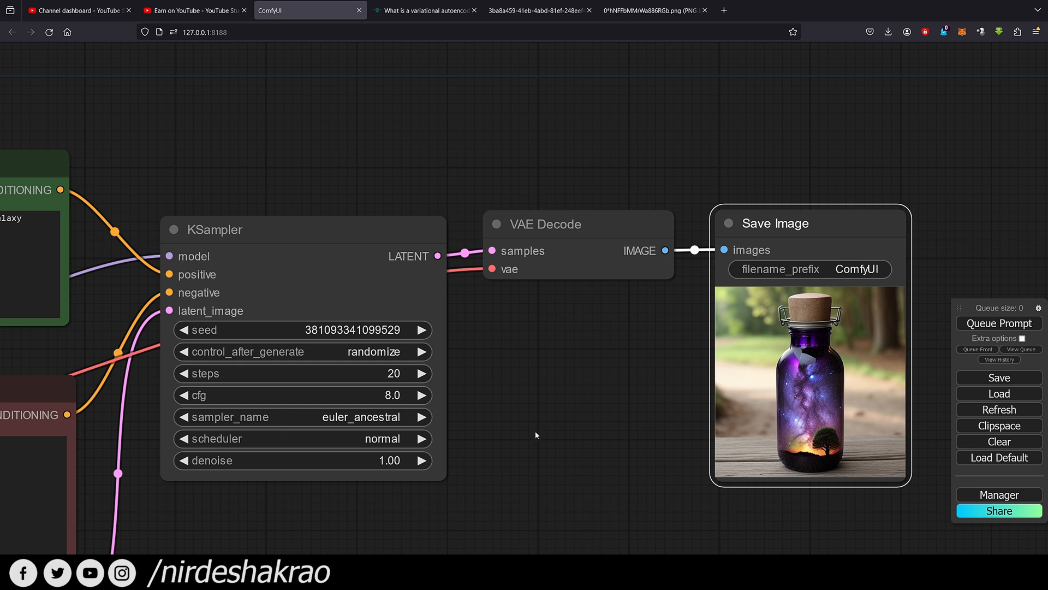
Return to the positive prompt node and highlight its full prompt text for review.
{"action": "scroll", "coordinate": [496, 475], "scroll_direction": "down", "scroll_amount": 2}
{"action": "left_click_drag", "start_coordinate": [434, 503], "coordinate": [623, 492]}
{"action": "left_click", "coordinate": [240, 295]}
{"action": "key", "text": "ctrl+a"}
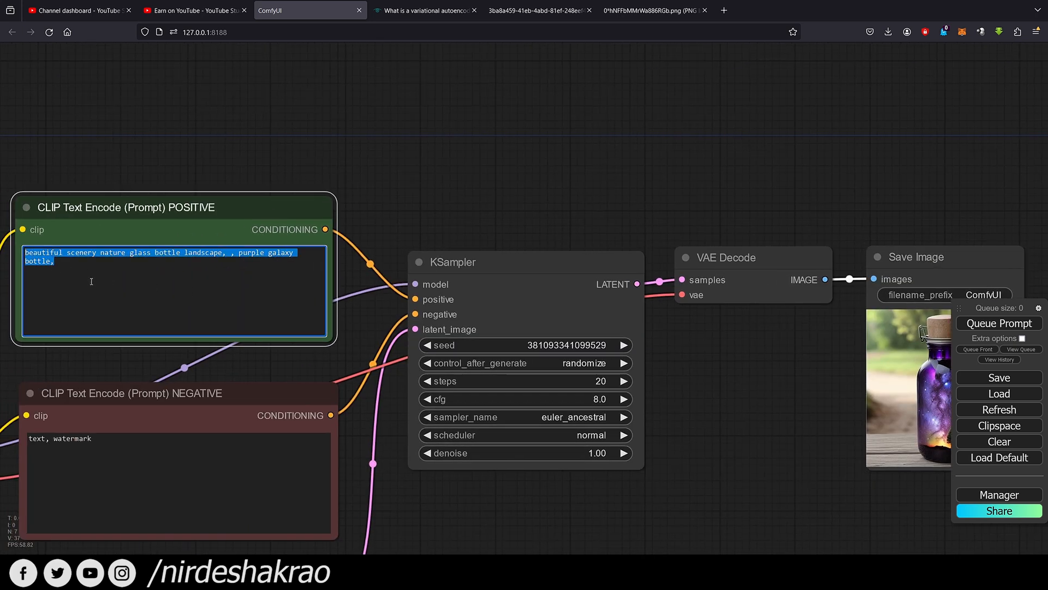
{"action": "left_click", "coordinate": [95, 288]}
{"action": "left_click_drag", "start_coordinate": [87, 277], "coordinate": [34, 257]}
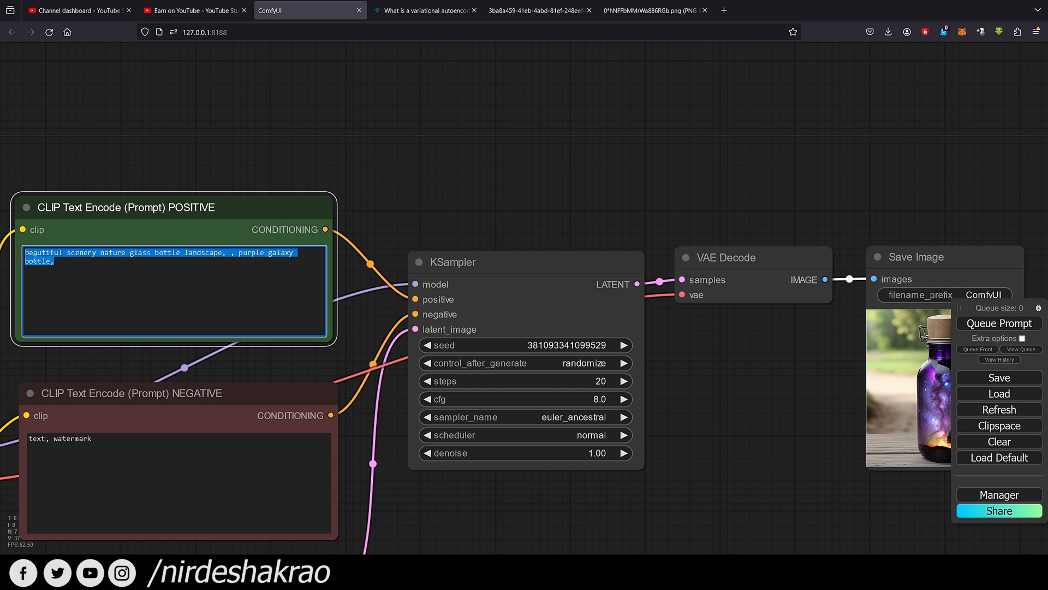
{"action": "left_click", "coordinate": [84, 279]}
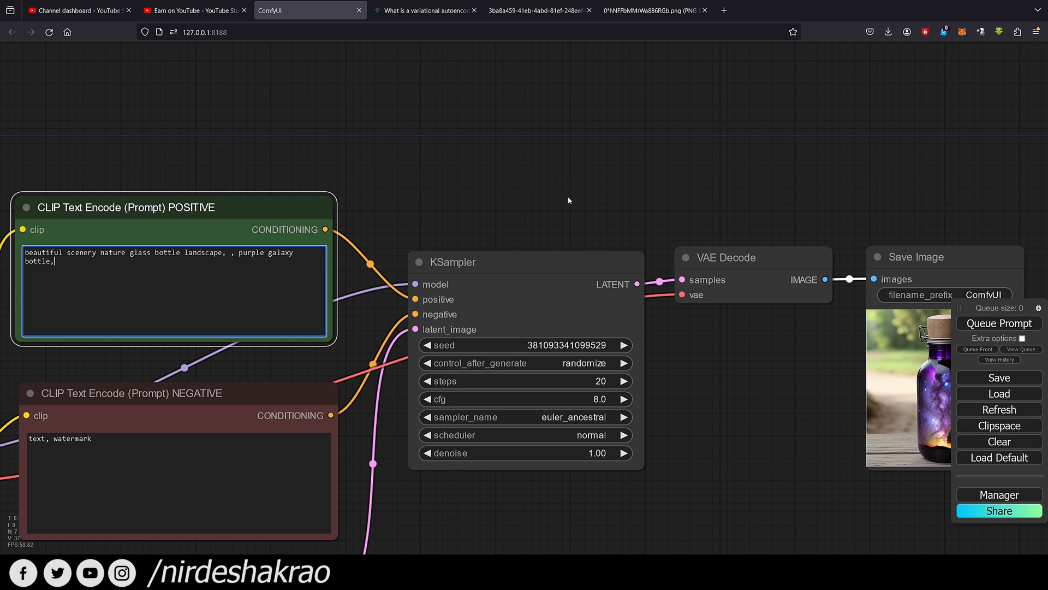
Review the whole workflow, revisit the variational autoencoder article, and return to examine KSampler, VAE Decode and Save Image.
{"action": "scroll", "coordinate": [622, 377], "scroll_direction": "up", "scroll_amount": 1}
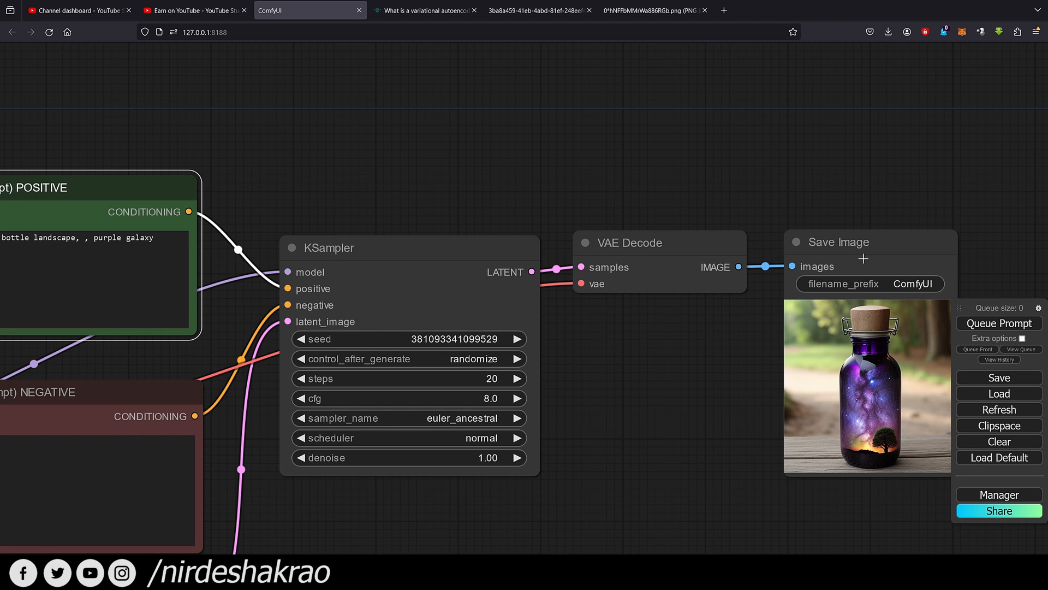
{"action": "scroll", "coordinate": [739, 343], "scroll_direction": "down", "scroll_amount": 3}
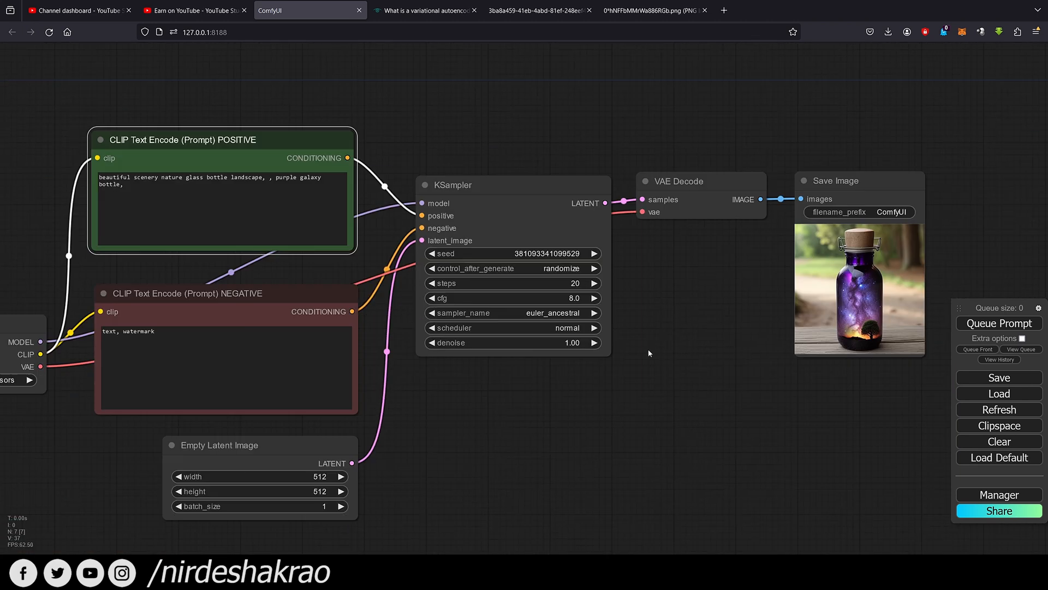
{"action": "left_click_drag", "start_coordinate": [672, 419], "coordinate": [728, 420]}
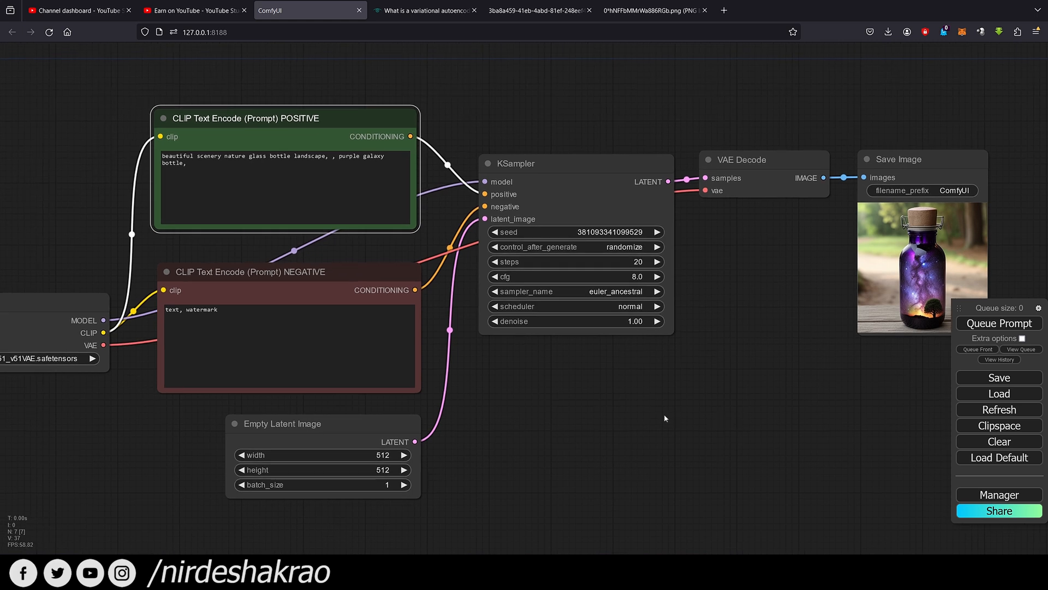
{"action": "left_click_drag", "start_coordinate": [605, 418], "coordinate": [656, 456]}
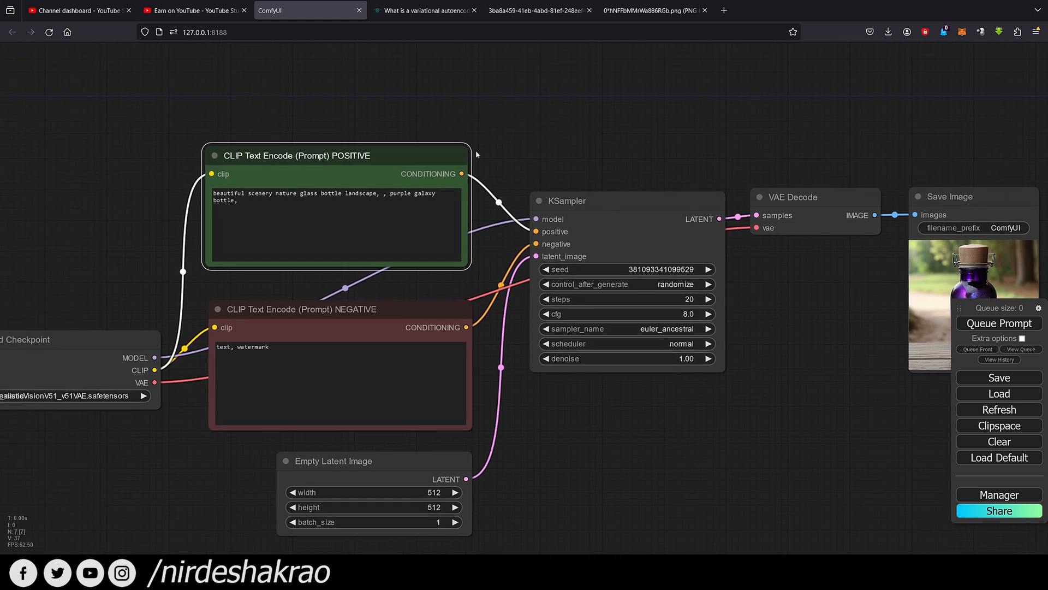
{"action": "left_click", "coordinate": [429, 12]}
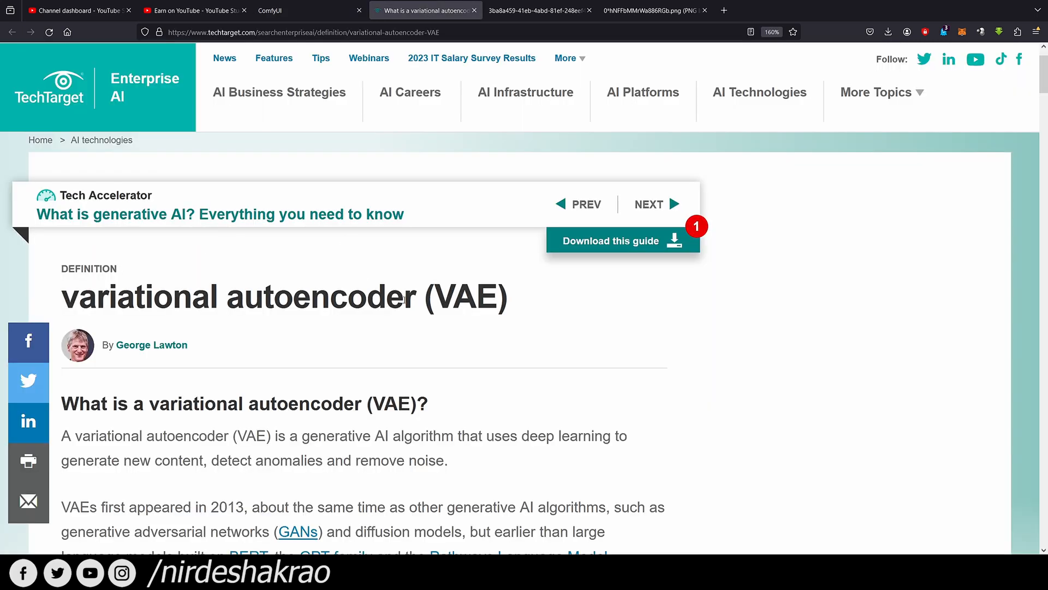
{"action": "left_click", "coordinate": [289, 11]}
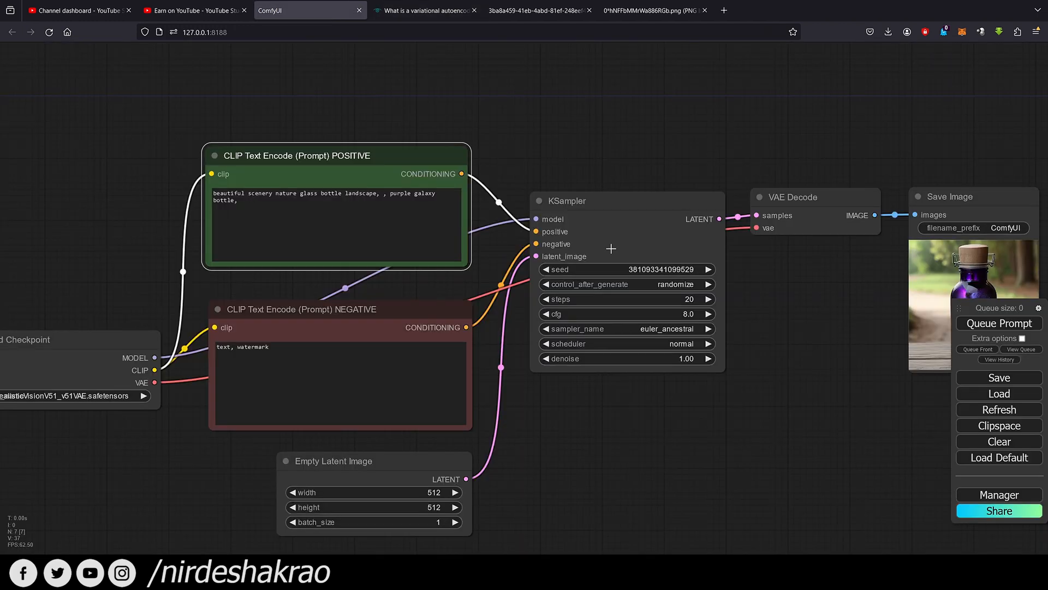
{"action": "left_click_drag", "start_coordinate": [708, 413], "coordinate": [667, 394]}
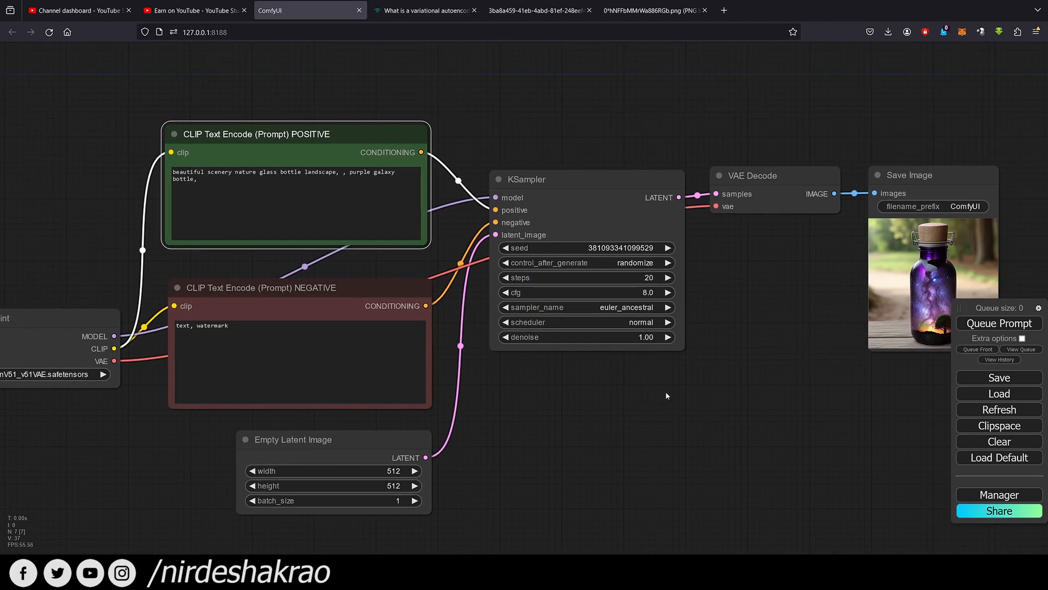
{"action": "left_click_drag", "start_coordinate": [730, 396], "coordinate": [555, 432]}
{"action": "scroll", "coordinate": [585, 230], "scroll_direction": "up", "scroll_amount": 3}
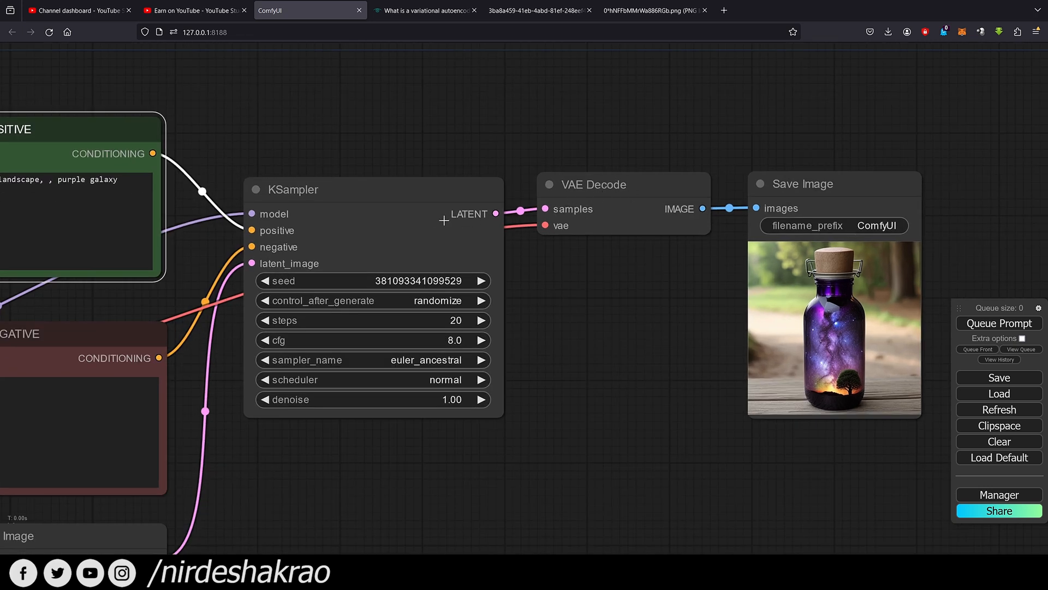
{"action": "scroll", "coordinate": [567, 490], "scroll_direction": "down", "scroll_amount": 1}
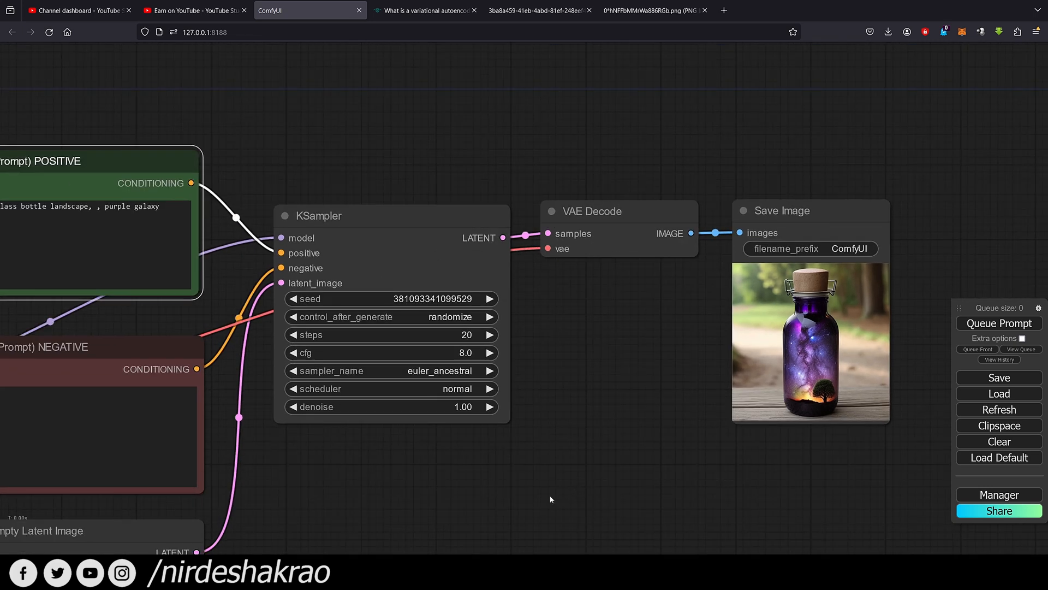
Trace the VAE link from Load Checkpoint to VAE Decode, moving the negative prompt node down slightly to uncover it.
{"action": "left_click_drag", "start_coordinate": [565, 489], "coordinate": [823, 349]}
{"action": "left_click_drag", "start_coordinate": [530, 460], "coordinate": [603, 443]}
{"action": "left_click_drag", "start_coordinate": [122, 285], "coordinate": [112, 277]}
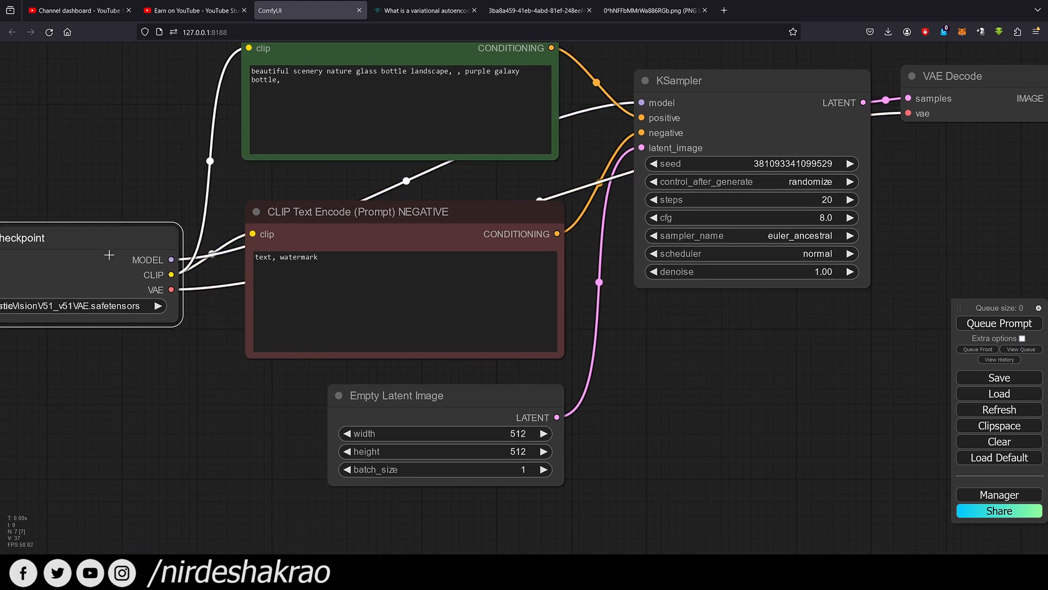
{"action": "scroll", "coordinate": [202, 380], "scroll_direction": "down", "scroll_amount": 1}
{"action": "left_click_drag", "start_coordinate": [203, 380], "coordinate": [204, 437]}
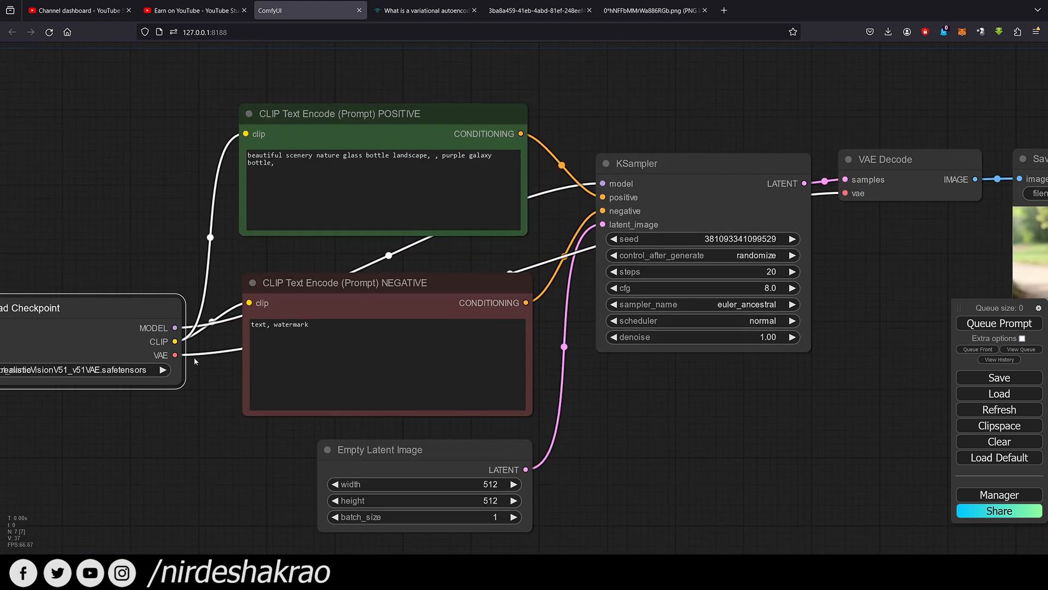
{"action": "left_click_drag", "start_coordinate": [346, 293], "coordinate": [348, 315]}
{"action": "left_click_drag", "start_coordinate": [874, 179], "coordinate": [881, 181]}
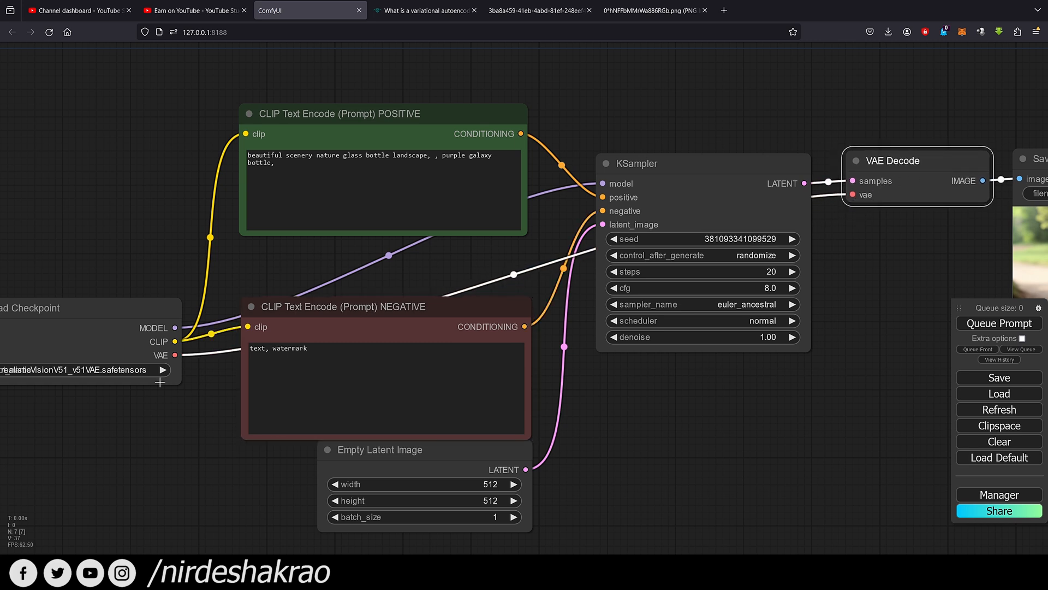
Follow the checkpoint's VAE output to VAE Decode and back, selecting each node to highlight its links.
{"action": "scroll", "coordinate": [166, 383], "scroll_direction": "up", "scroll_amount": 1}
{"action": "left_click_drag", "start_coordinate": [243, 418], "coordinate": [369, 403]}
{"action": "scroll", "coordinate": [262, 334], "scroll_direction": "up", "scroll_amount": 2}
{"action": "left_click_drag", "start_coordinate": [281, 340], "coordinate": [275, 335]}
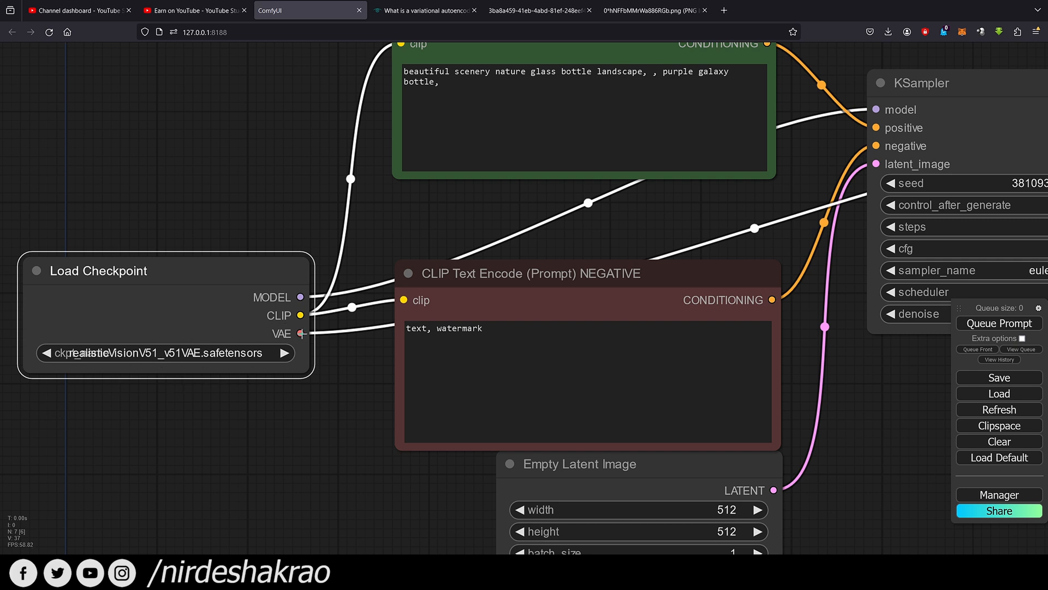
{"action": "left_click_drag", "start_coordinate": [363, 383], "coordinate": [256, 422]}
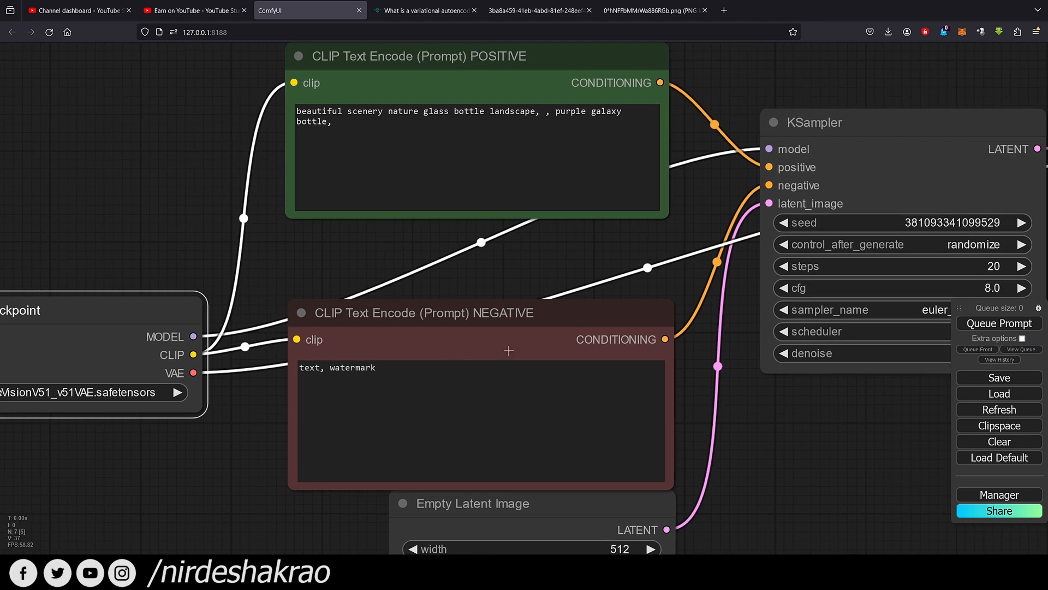
{"action": "left_click_drag", "start_coordinate": [708, 458], "coordinate": [293, 508]}
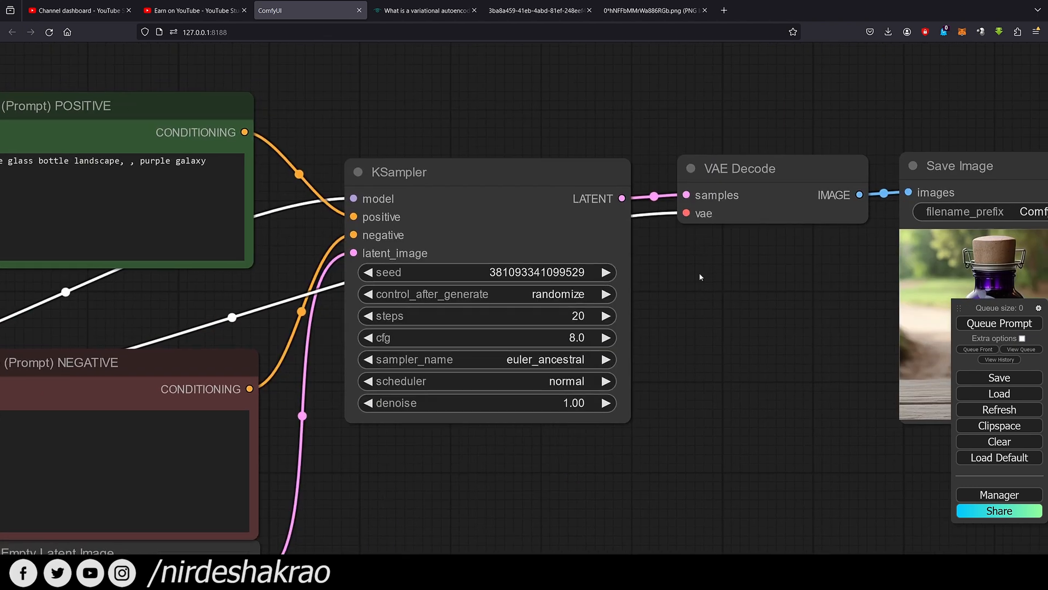
{"action": "left_click_drag", "start_coordinate": [760, 188], "coordinate": [759, 185]}
{"action": "scroll", "coordinate": [699, 421], "scroll_direction": "down", "scroll_amount": 3}
{"action": "left_click_drag", "start_coordinate": [644, 447], "coordinate": [780, 347]}
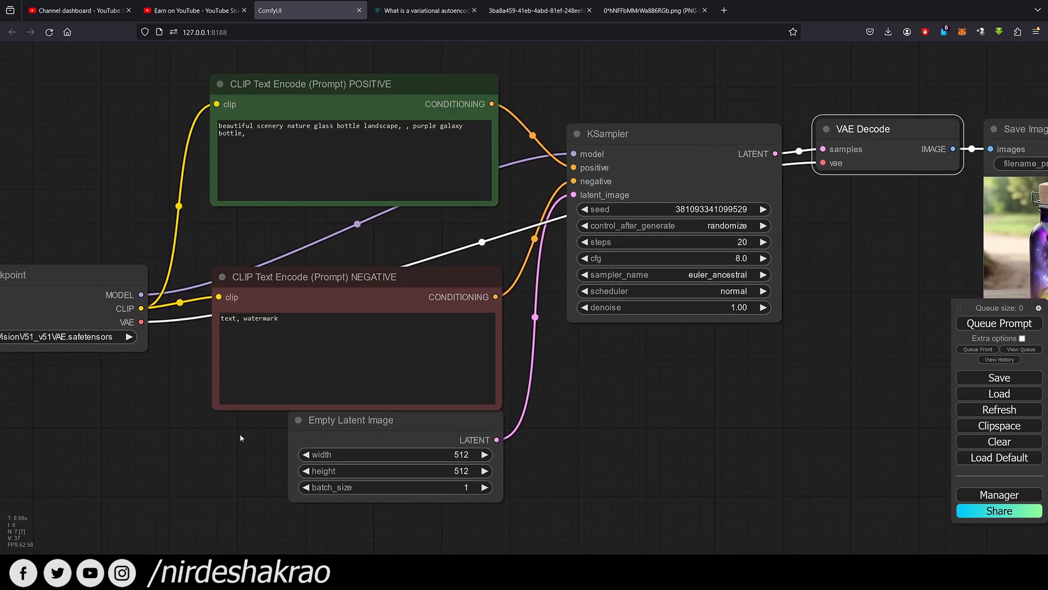
{"action": "left_click_drag", "start_coordinate": [73, 287], "coordinate": [80, 291]}
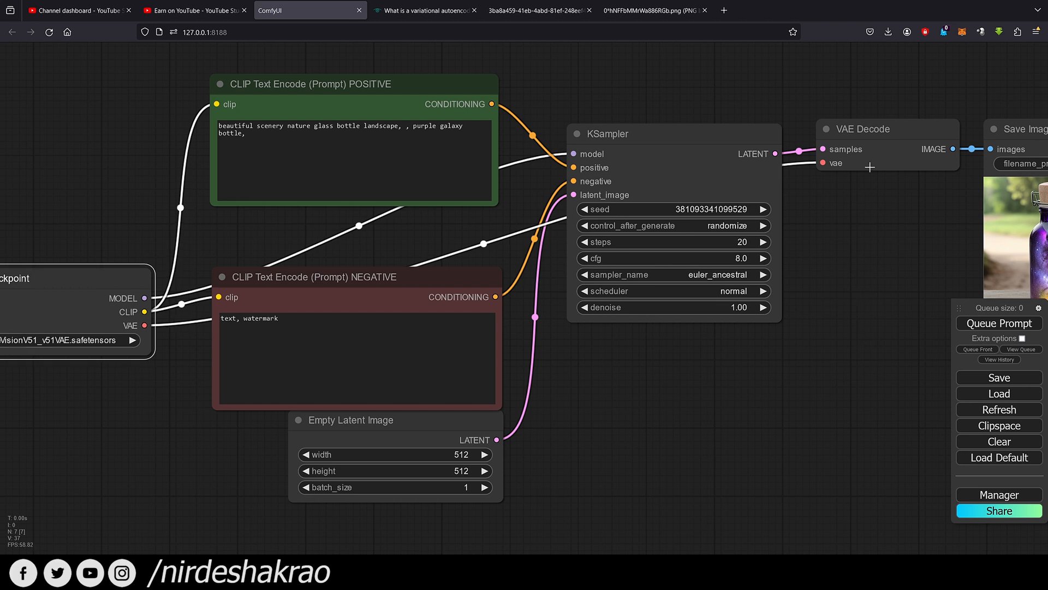
Add a Load VAE node below the KSampler, connect it to VAE Decode's vae input and view its VAE name options.
{"action": "double_click", "coordinate": [699, 415]}
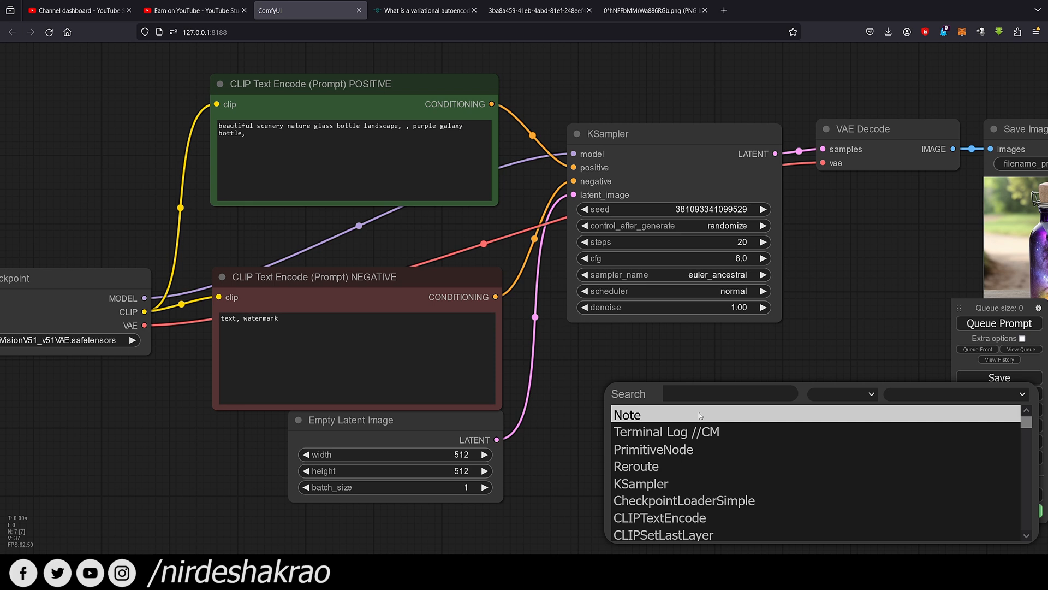
{"action": "type", "text": "vae"}
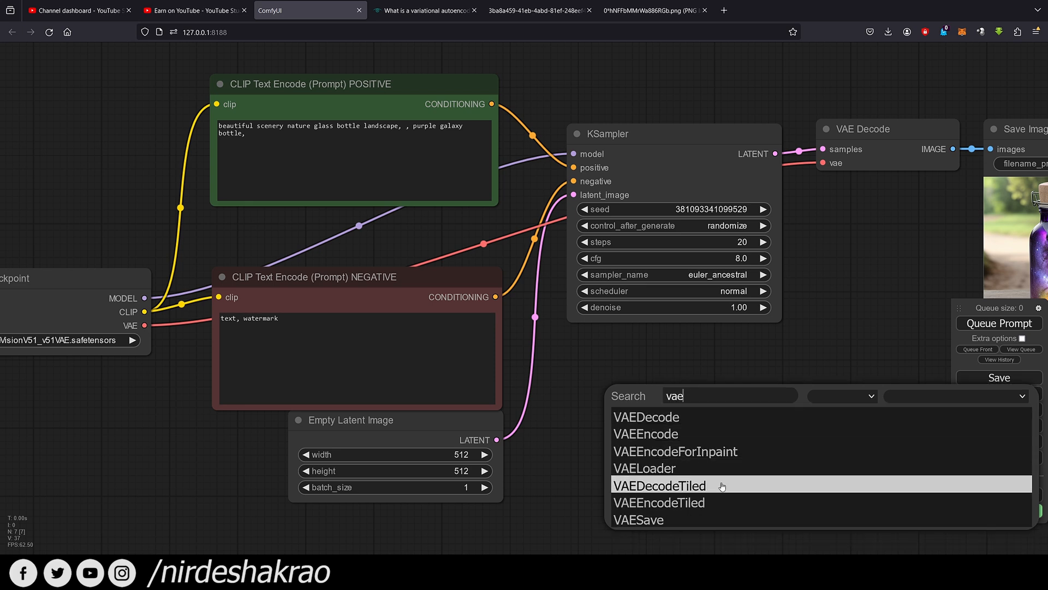
{"action": "left_click", "coordinate": [663, 469]}
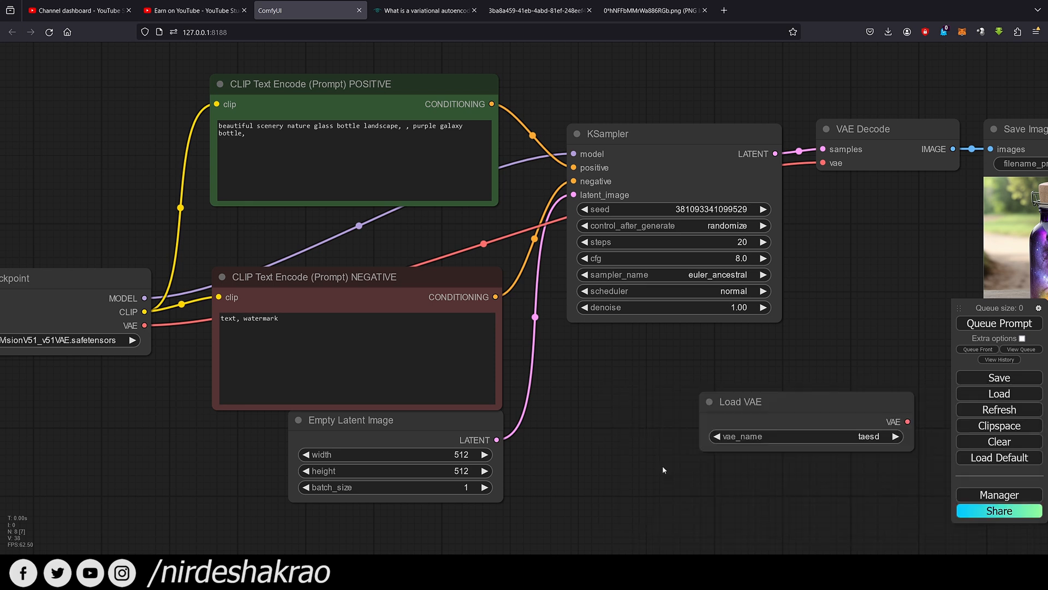
{"action": "left_click_drag", "start_coordinate": [816, 425], "coordinate": [824, 163]}
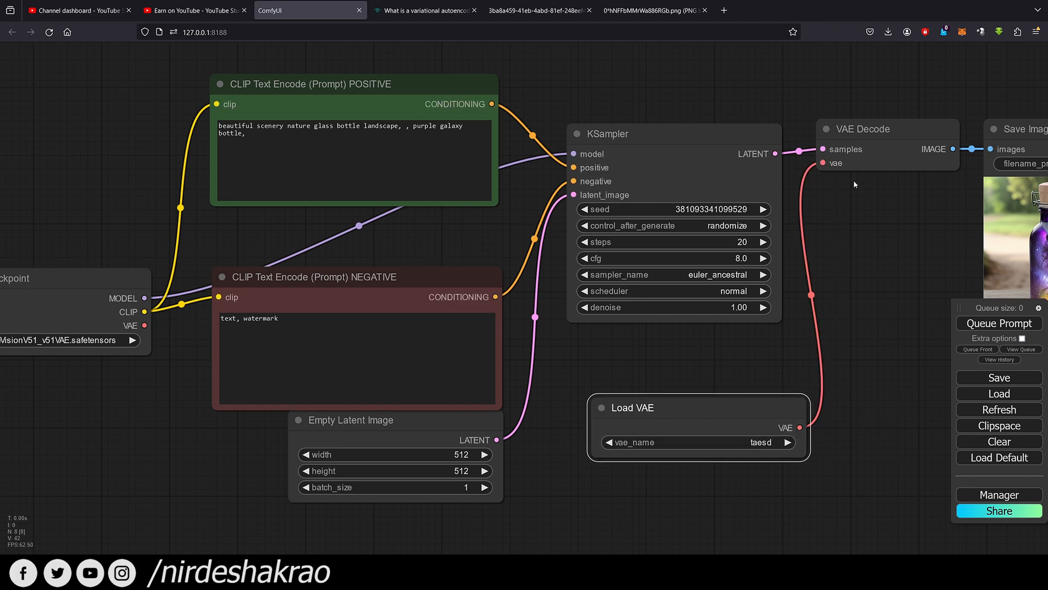
{"action": "left_click", "coordinate": [723, 443]}
{"action": "left_click", "coordinate": [729, 446]}
{"action": "left_click", "coordinate": [736, 500]}
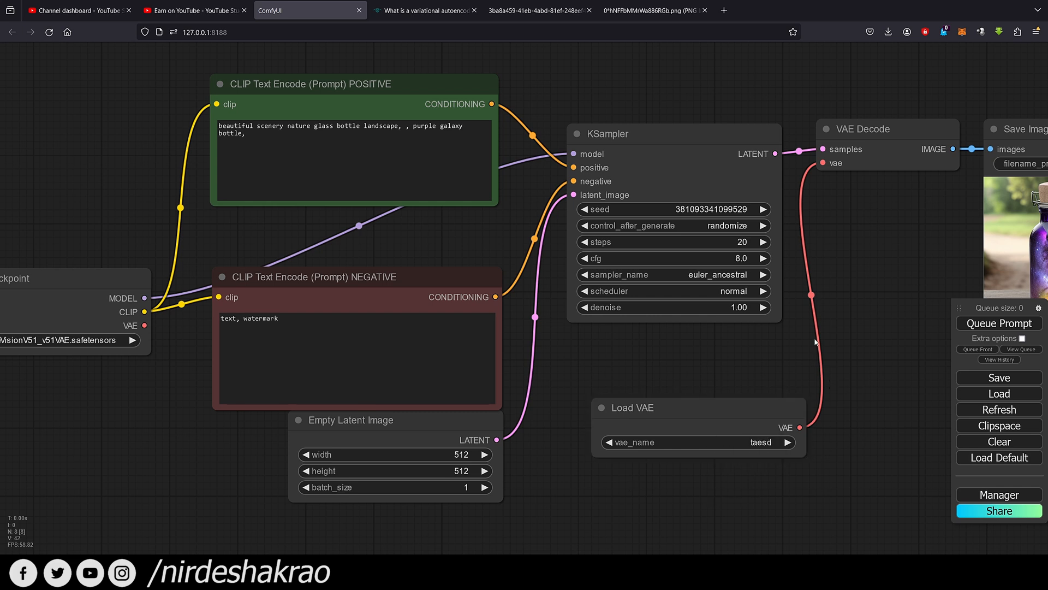
Undo the Load VAE connection to VAE Decode and delete the Load VAE node.
{"action": "key", "text": "ctrl+z"}
{"action": "left_click", "coordinate": [736, 418]}
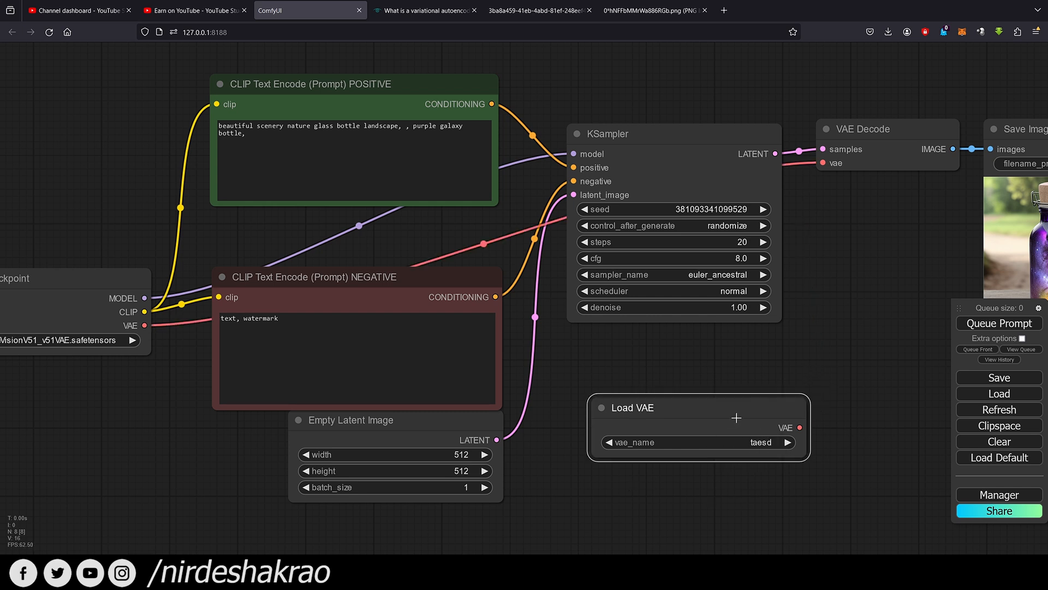
{"action": "key", "text": "Delete"}
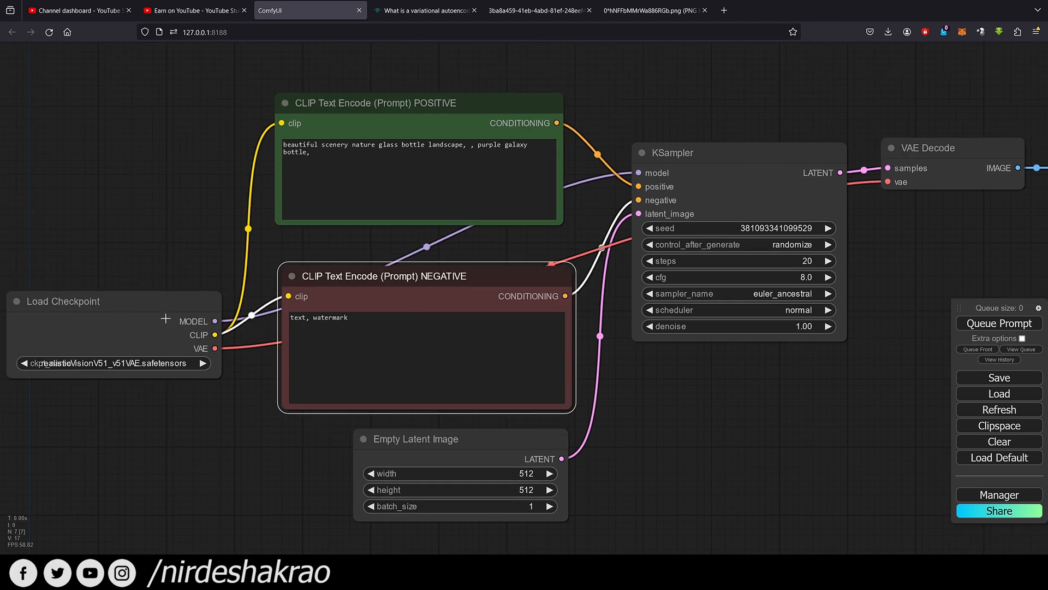
Select Load Checkpoint to highlight its links and follow them through the workflow to VAE Decode and Save Image.
{"action": "left_click", "coordinate": [167, 309]}
{"action": "left_click_drag", "start_coordinate": [166, 309], "coordinate": [161, 312]}
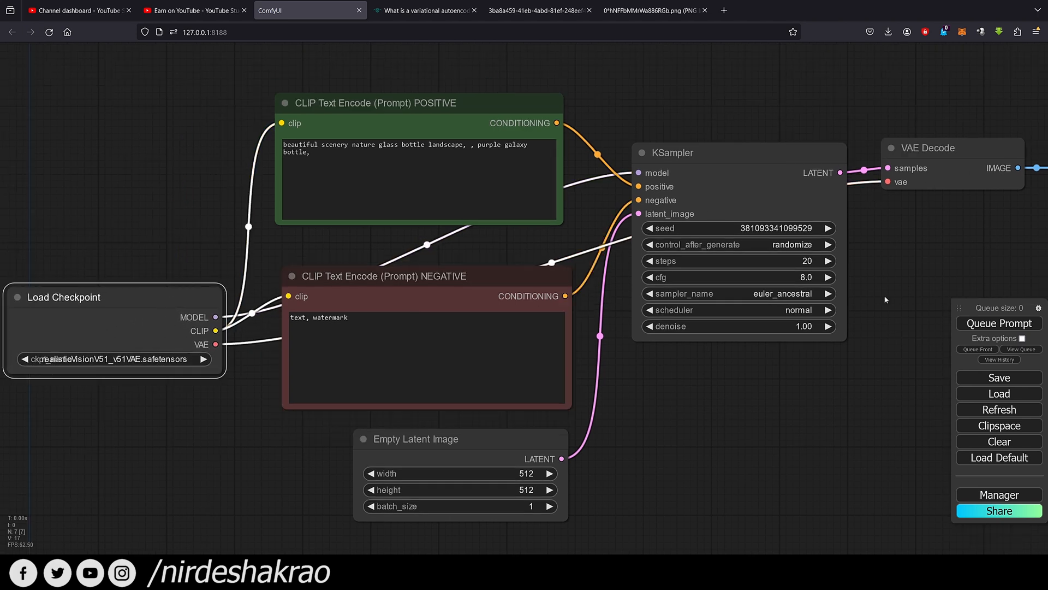
{"action": "left_click_drag", "start_coordinate": [879, 252], "coordinate": [773, 220]}
{"action": "scroll", "coordinate": [765, 318], "scroll_direction": "down", "scroll_amount": 1}
{"action": "left_click_drag", "start_coordinate": [775, 350], "coordinate": [747, 356]}
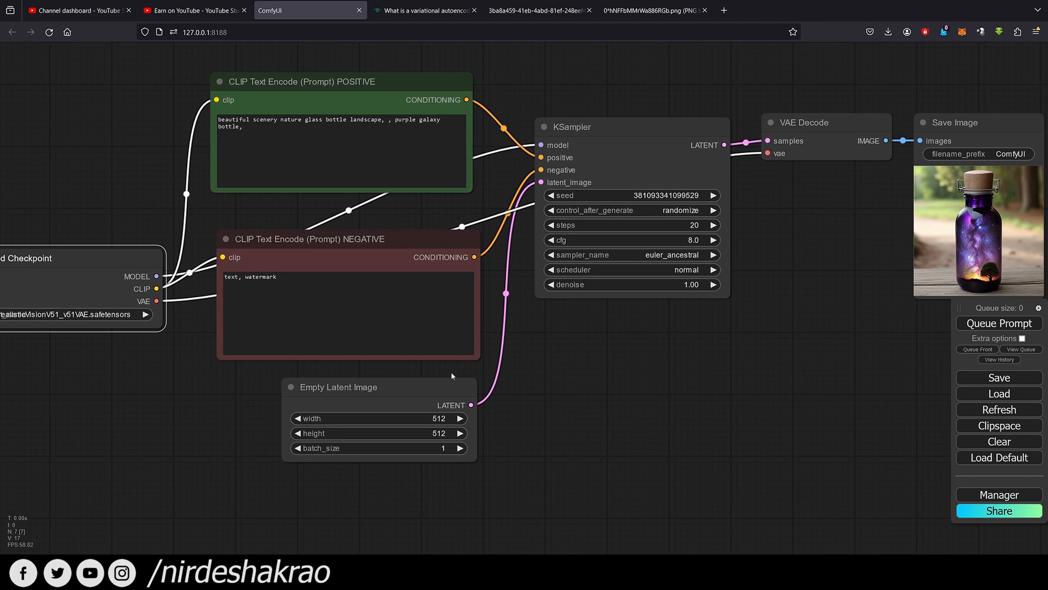
{"action": "left_click_drag", "start_coordinate": [583, 374], "coordinate": [493, 380]}
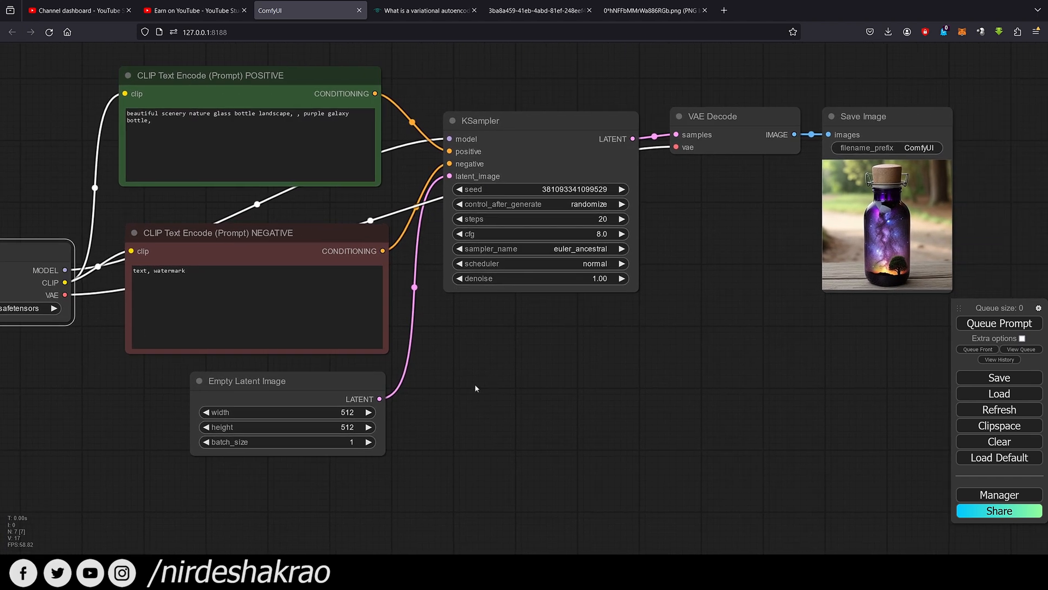
Move the Empty Latent Image node down slightly, set its width to 768 and generate an image.
{"action": "scroll", "coordinate": [493, 382], "scroll_direction": "up", "scroll_amount": 1}
{"action": "left_click_drag", "start_coordinate": [295, 385], "coordinate": [298, 408]}
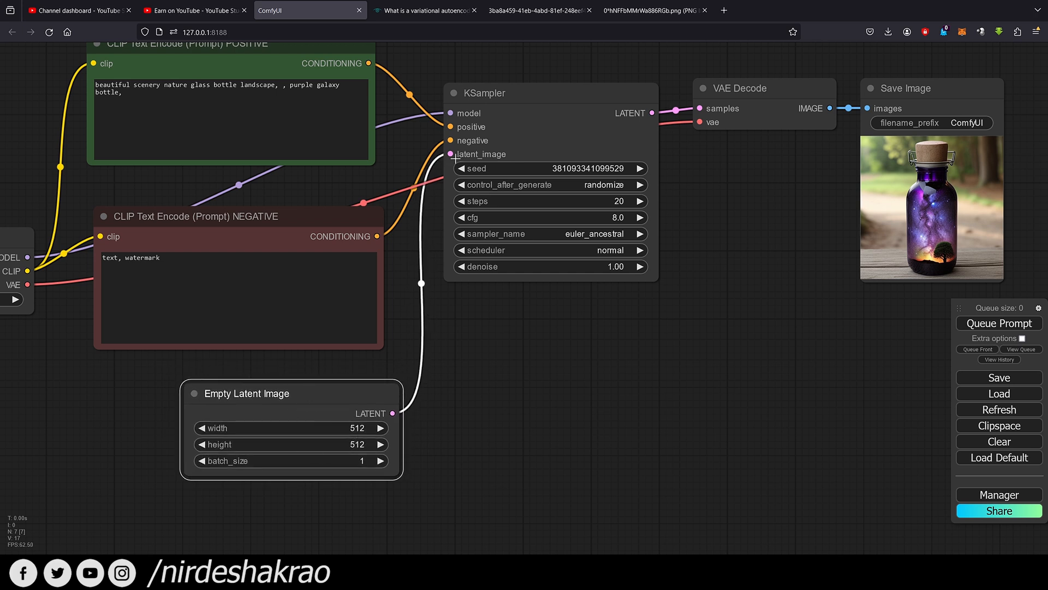
{"action": "left_click", "coordinate": [358, 430]}
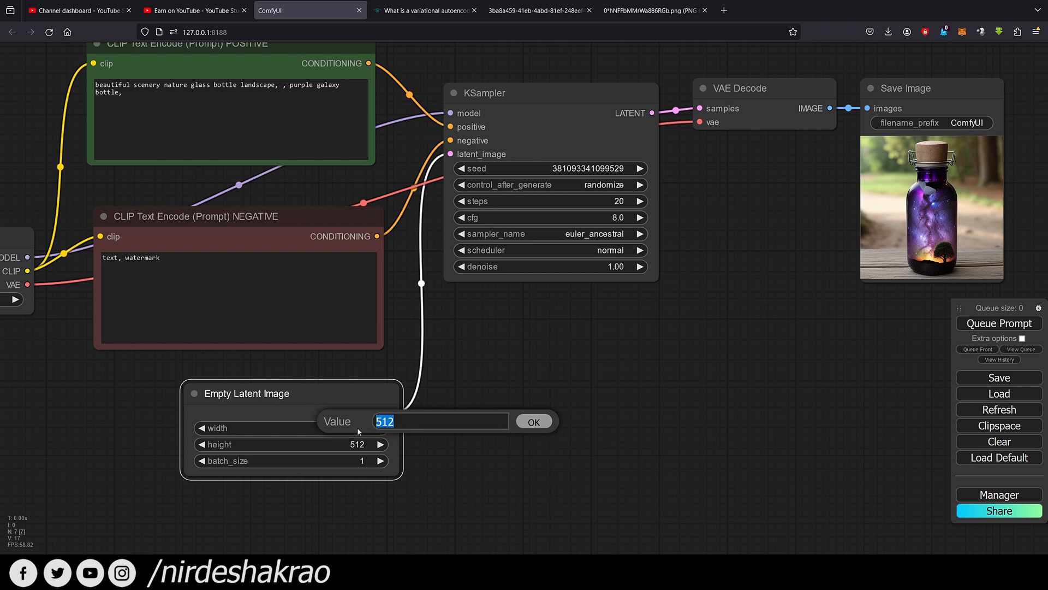
{"action": "type", "text": "768"}
{"action": "key", "text": "Return"}
{"action": "key", "text": "apostrophe"}
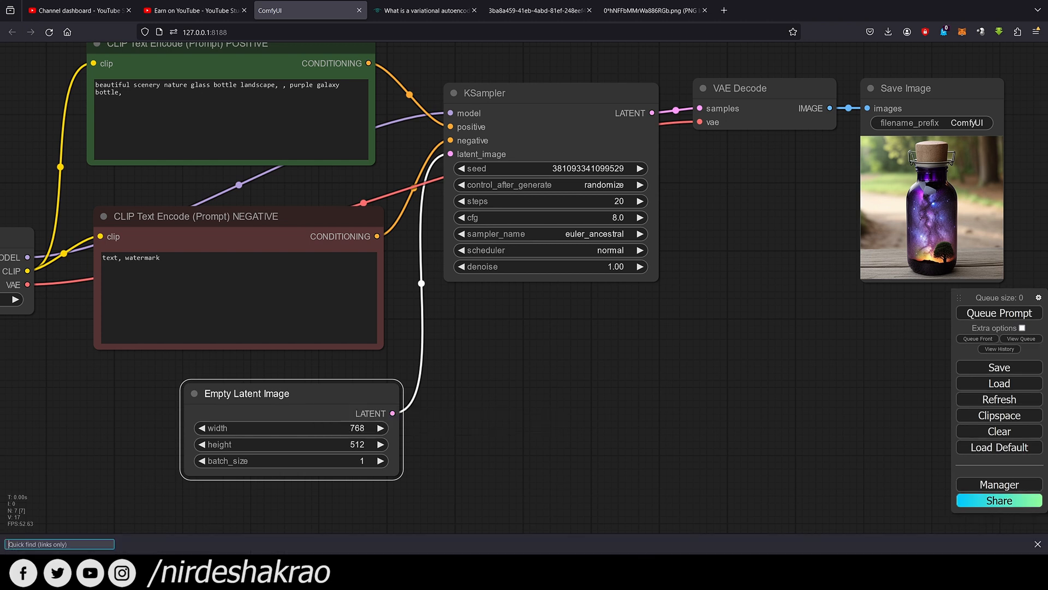
{"action": "left_click_drag", "start_coordinate": [450, 465], "coordinate": [410, 467]}
{"action": "key", "text": "ctrl+Return"}
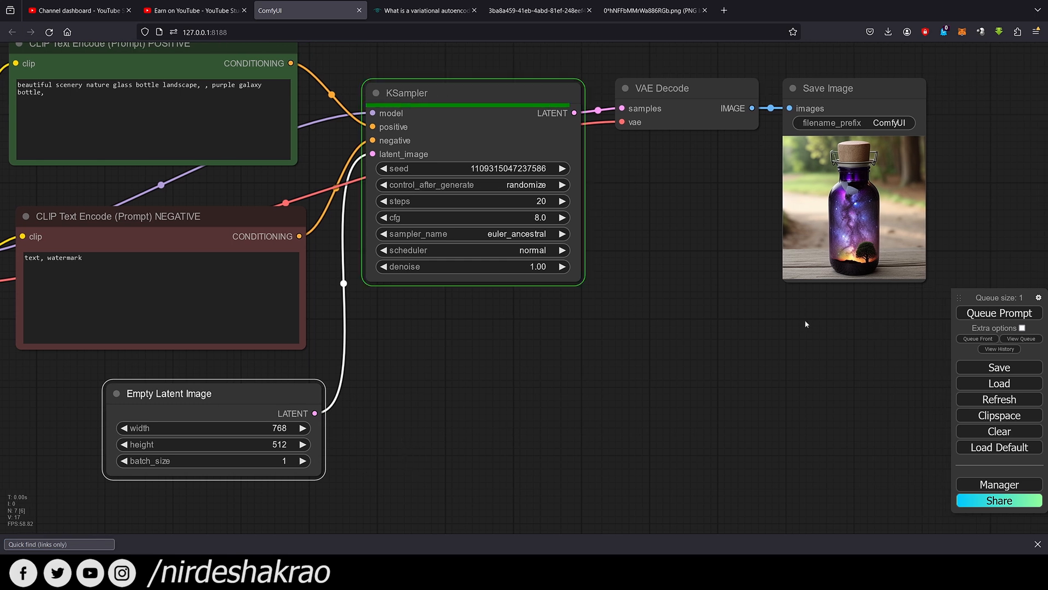
Enlarge the Save Image node to about twice its size for a bigger preview of the generated image.
{"action": "left_click_drag", "start_coordinate": [829, 328], "coordinate": [641, 383]}
{"action": "left_click_drag", "start_coordinate": [741, 340], "coordinate": [914, 550]}
{"action": "left_click_drag", "start_coordinate": [703, 490], "coordinate": [586, 470]}
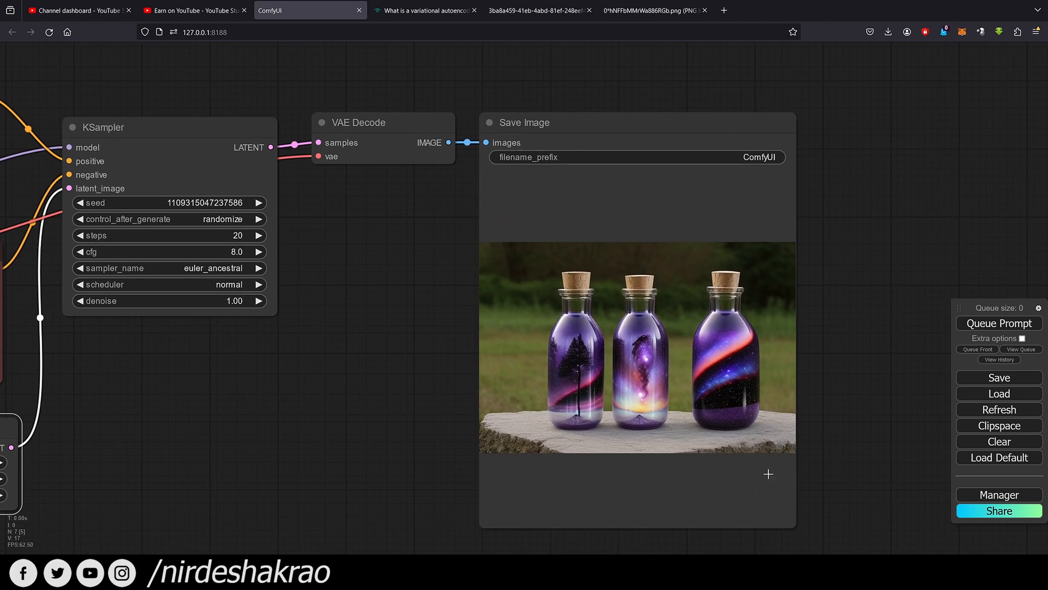
Set the Empty Latent Image width to 24 and generate an image.
{"action": "left_click_drag", "start_coordinate": [230, 463], "coordinate": [437, 379]}
{"action": "left_click", "coordinate": [194, 382]}
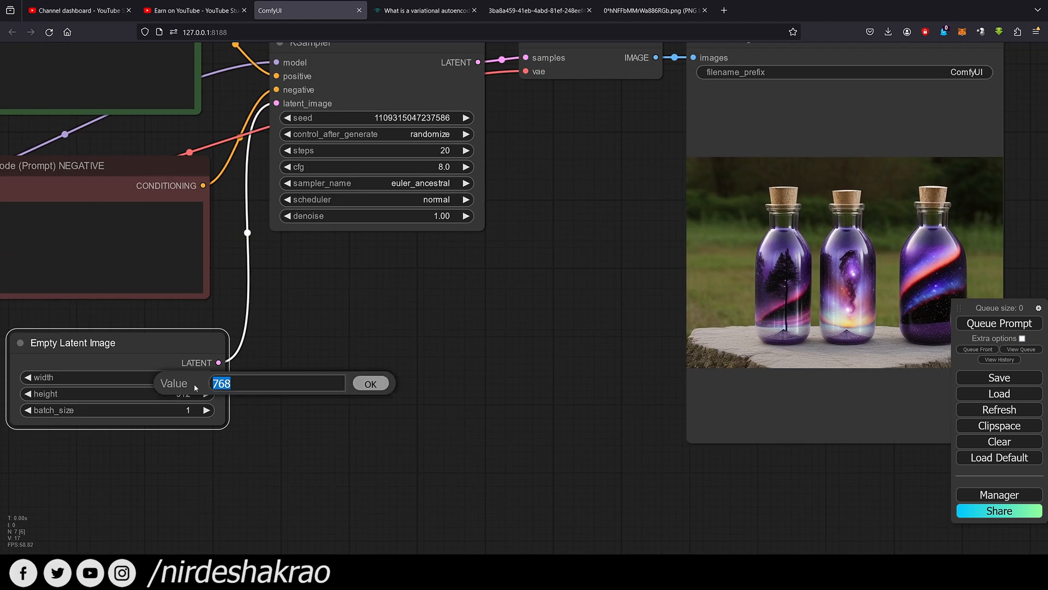
{"action": "type", "text": "24"}
{"action": "key", "text": "Return"}
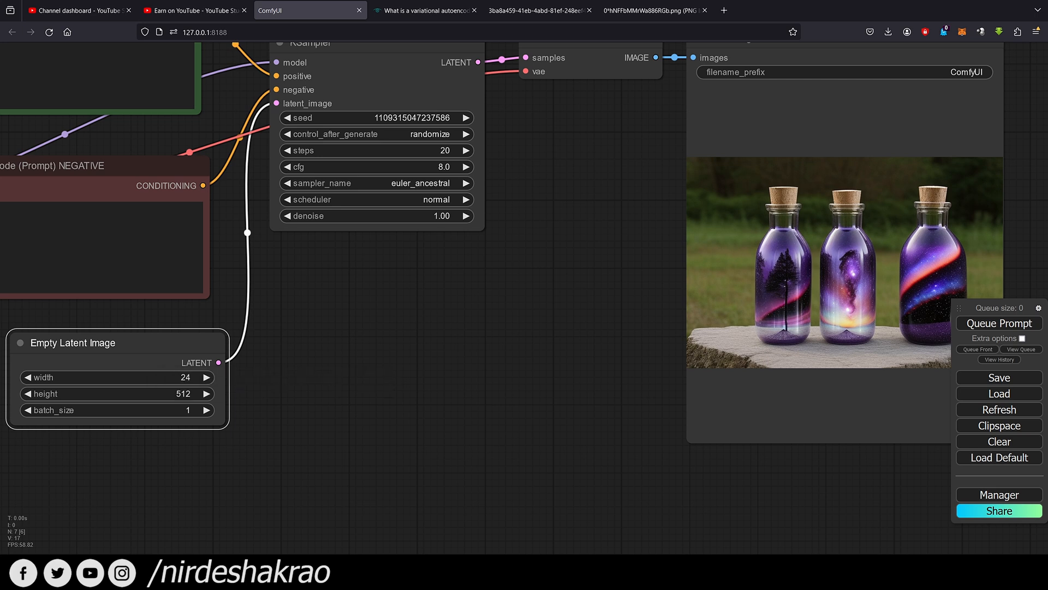
{"action": "key", "text": "ctrl+Return"}
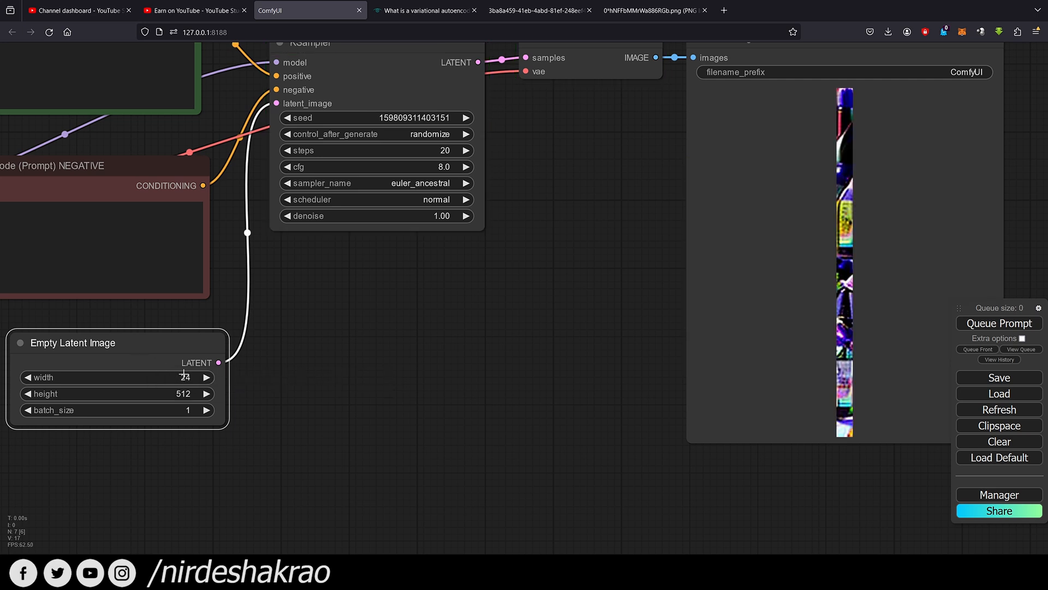
Set the Empty Latent Image width to 1024 and generate a new image.
{"action": "left_click", "coordinate": [182, 382]}
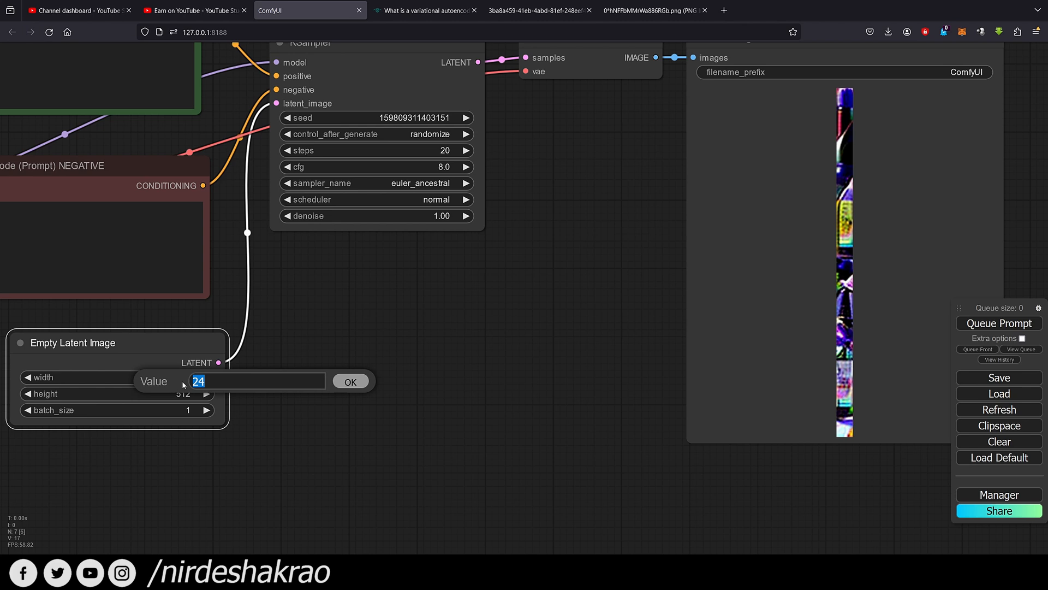
{"action": "type", "text": "1024"}
{"action": "key", "text": "Return"}
{"action": "key", "text": "ctrl+Return"}
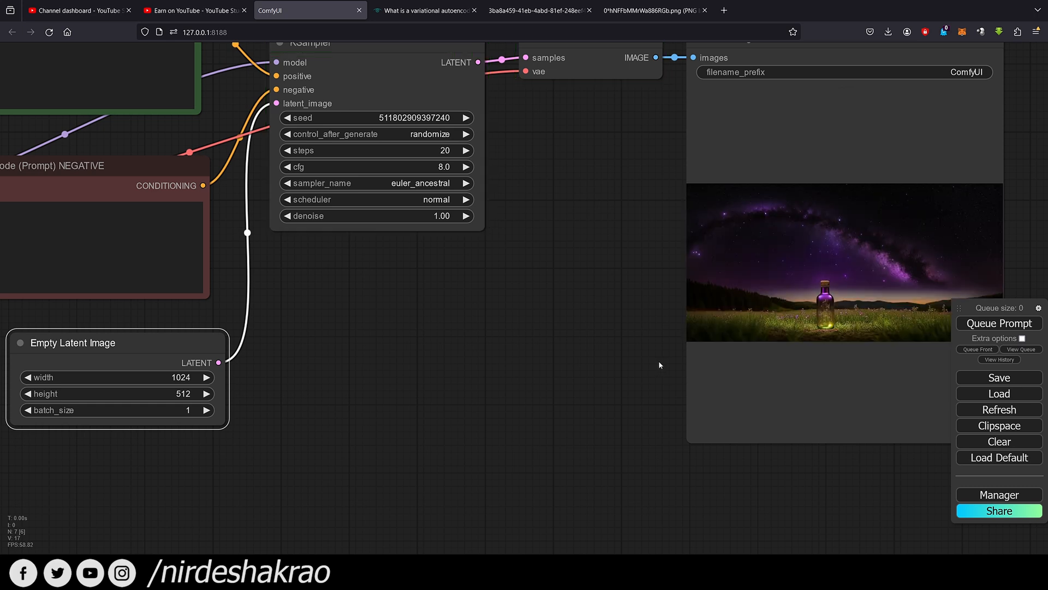
Examine the generated wide image in Save Image up close, and return to the prompt, latent image and KSampler nodes.
{"action": "left_click_drag", "start_coordinate": [565, 386], "coordinate": [369, 382]}
{"action": "scroll", "coordinate": [578, 355], "scroll_direction": "up", "scroll_amount": 8}
{"action": "scroll", "coordinate": [436, 387], "scroll_direction": "down", "scroll_amount": 6}
{"action": "scroll", "coordinate": [328, 377], "scroll_direction": "down", "scroll_amount": 4}
{"action": "left_click_drag", "start_coordinate": [289, 365], "coordinate": [535, 326]}
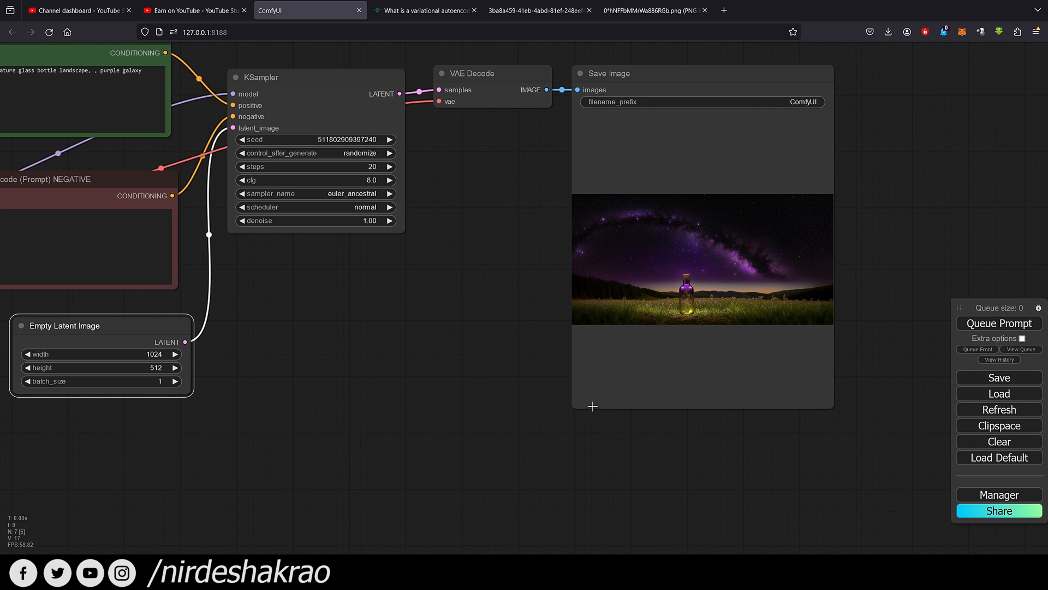
{"action": "mouse_move", "coordinate": [574, 402]}
{"action": "left_mouse_down"}
{"action": "mouse_move", "coordinate": [557, 421]}
{"action": "mouse_move", "coordinate": [560, 406]}
{"action": "left_mouse_up"}
{"action": "scroll", "coordinate": [644, 305], "scroll_direction": "up", "scroll_amount": 4}
{"action": "scroll", "coordinate": [657, 317], "scroll_direction": "up", "scroll_amount": 11}
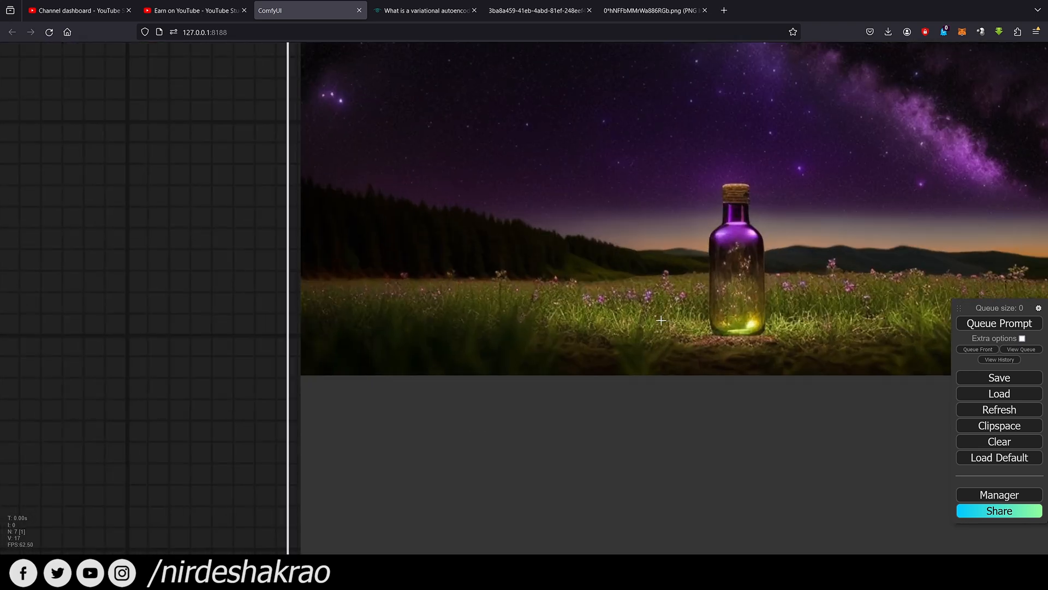
{"action": "scroll", "coordinate": [661, 324], "scroll_direction": "down", "scroll_amount": 10}
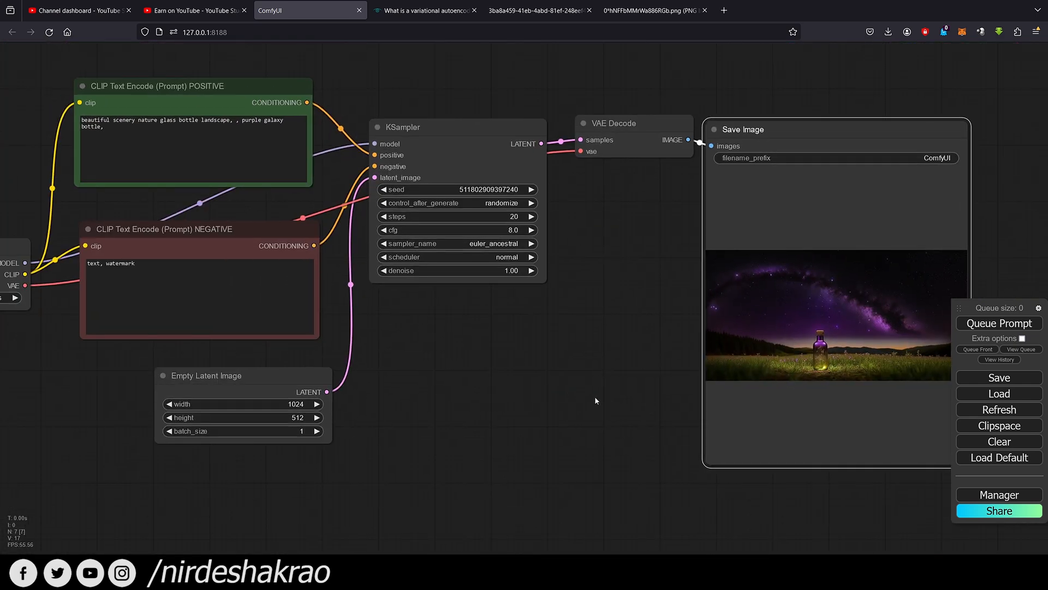
{"action": "left_click_drag", "start_coordinate": [692, 294], "coordinate": [795, 313]}
{"action": "left_click_drag", "start_coordinate": [583, 356], "coordinate": [566, 402]}
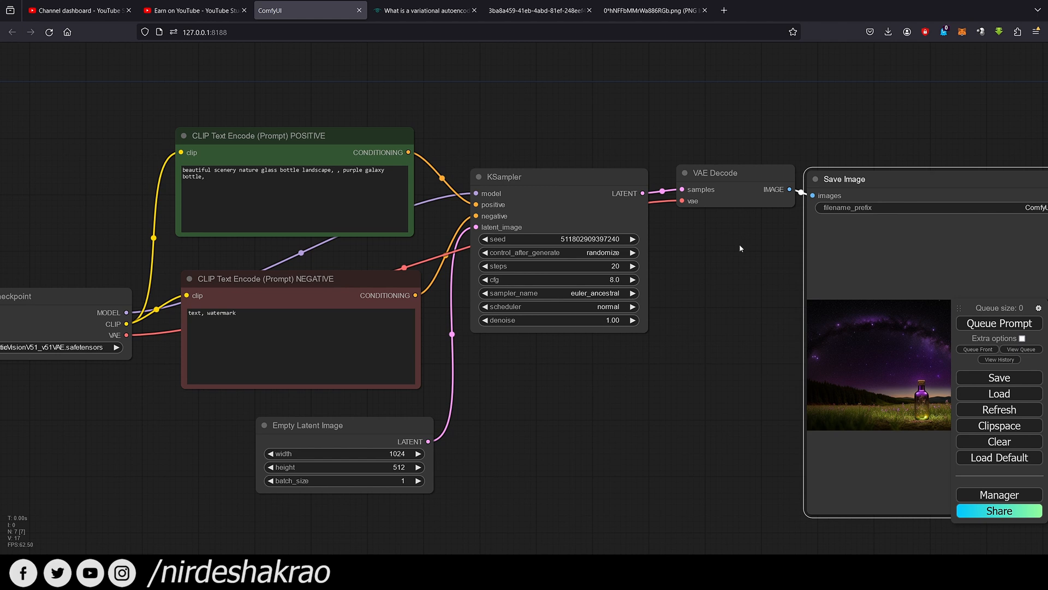
{"action": "left_click_drag", "start_coordinate": [533, 445], "coordinate": [476, 397]}
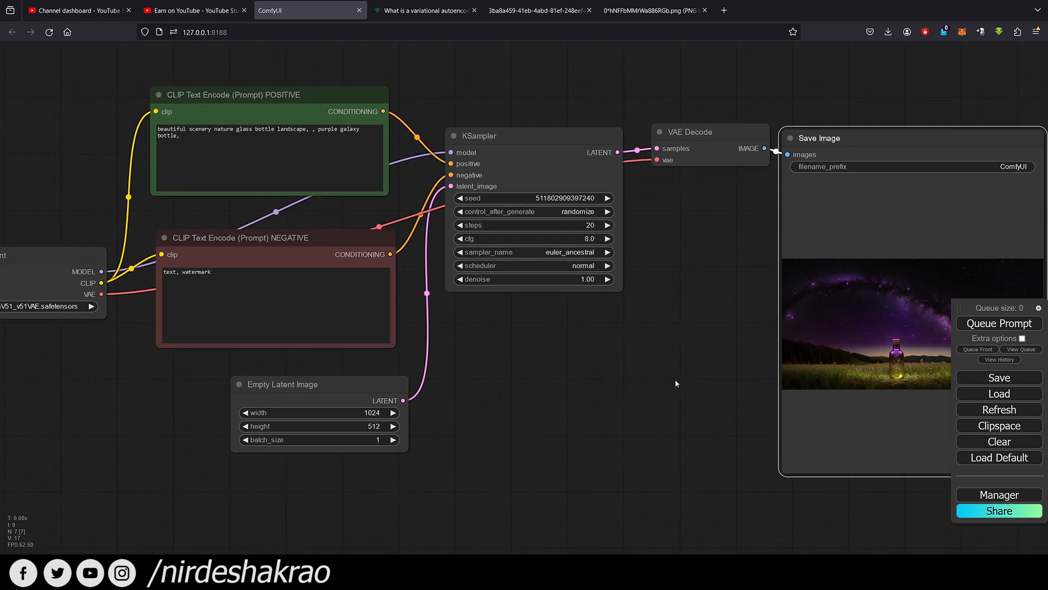